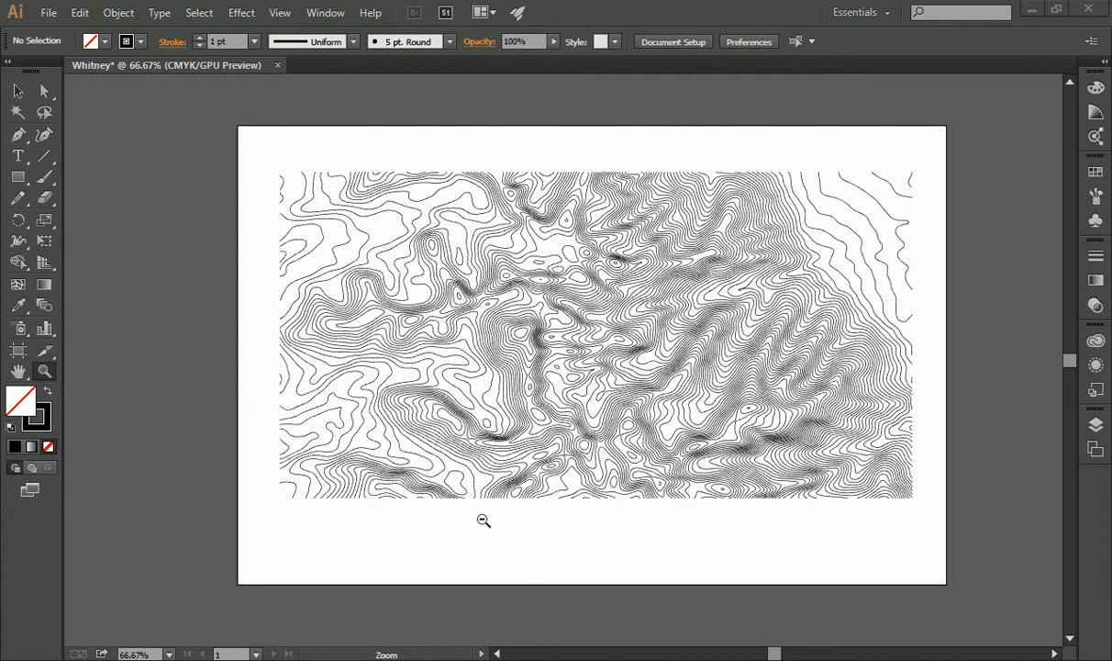
- Switch to Rhinoceros to view the contour curves in the Top view for comparison with the Illustrator map, and return to Illustrator
{"action": "key", "text": "alt+Tab"}
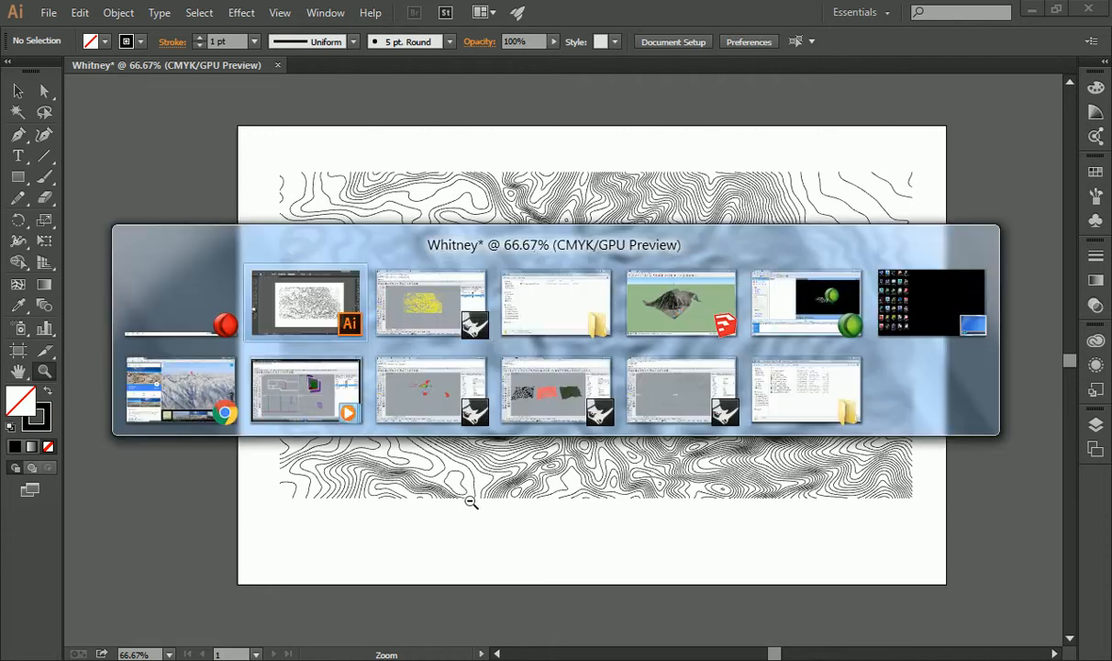
{"action": "left_click", "coordinate": [439, 305]}
{"action": "left_click", "coordinate": [626, 225]}
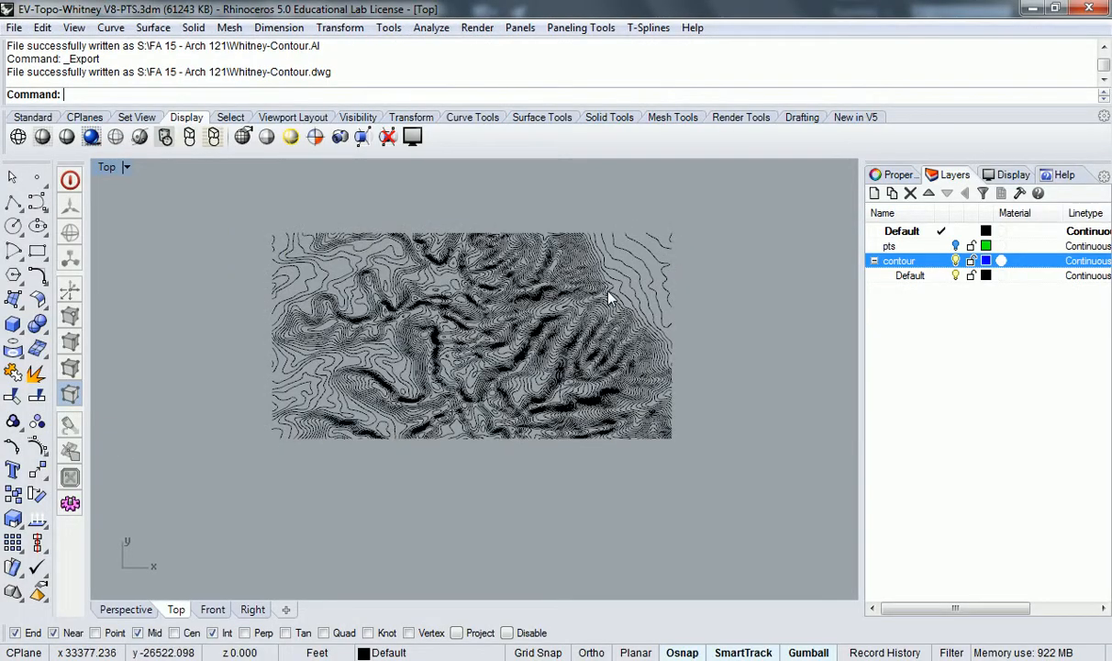
{"action": "scroll", "coordinate": [569, 275], "scroll_direction": "up", "scroll_amount": 3}
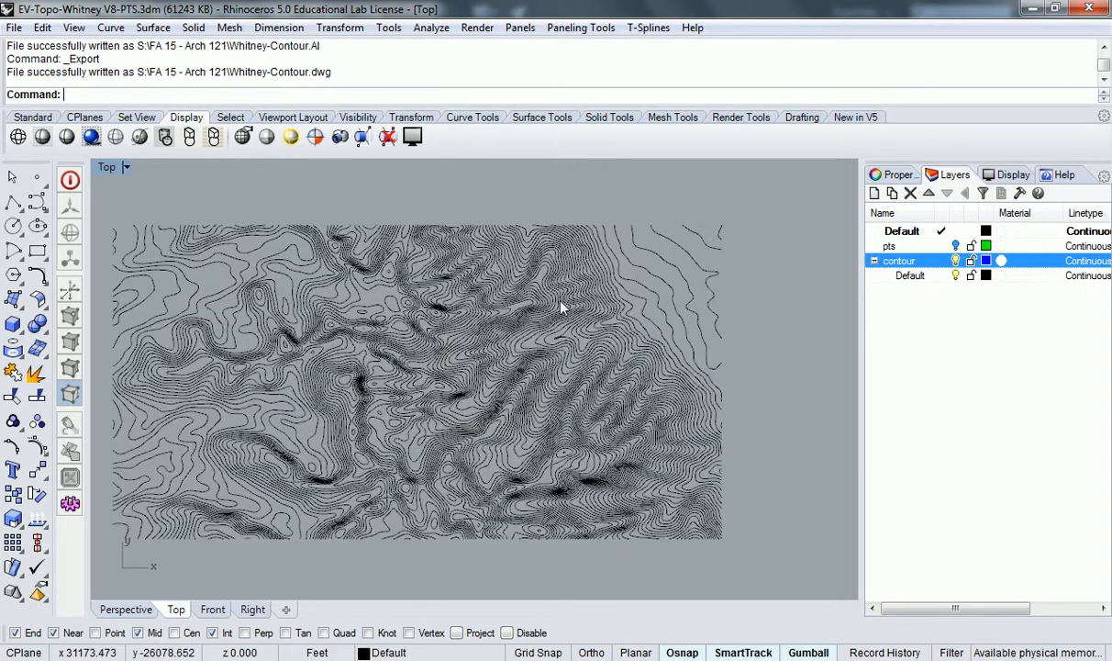
{"action": "left_click_drag", "start_coordinate": [564, 307], "coordinate": [591, 256]}
{"action": "key", "text": "alt+Tab"}
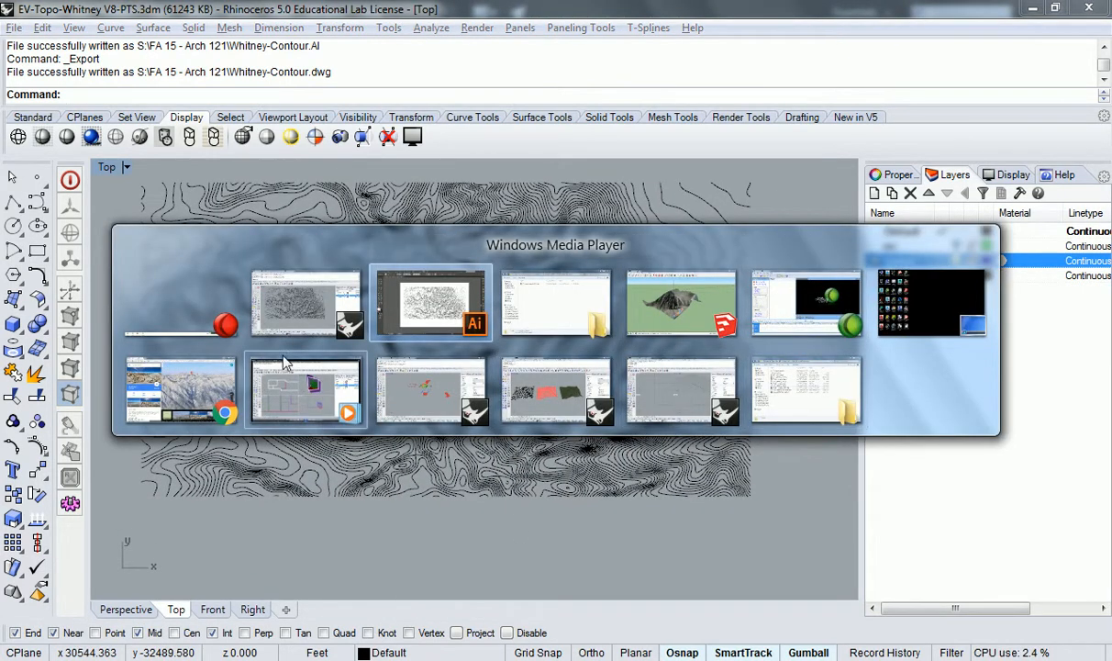
{"action": "mouse_move", "coordinate": [633, 332]}
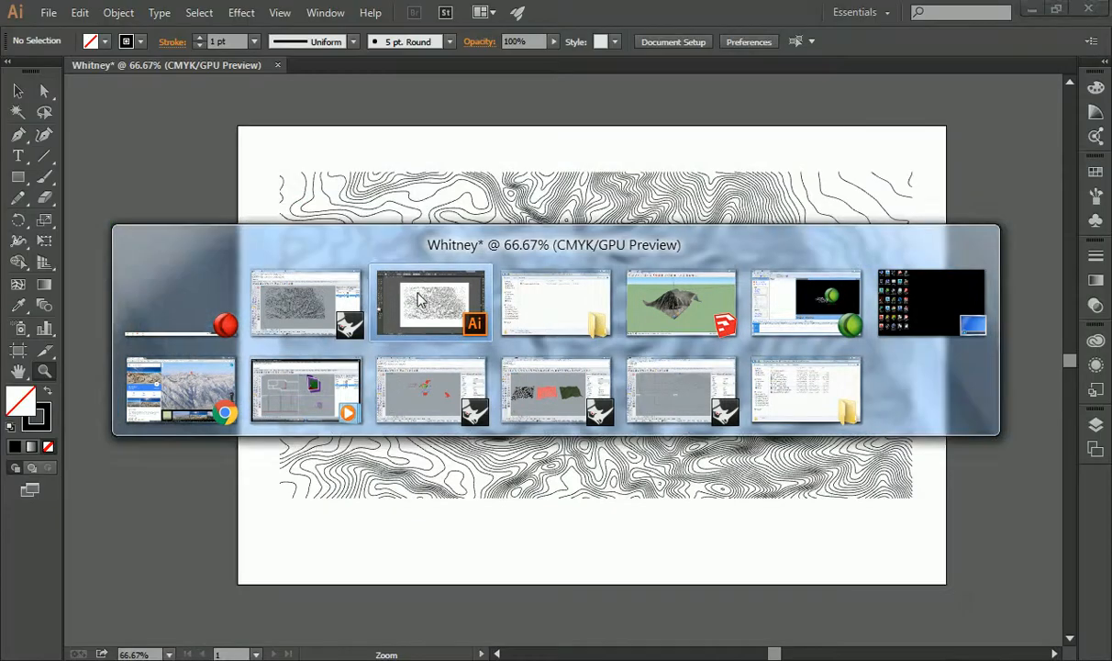
{"action": "left_click", "coordinate": [436, 295]}
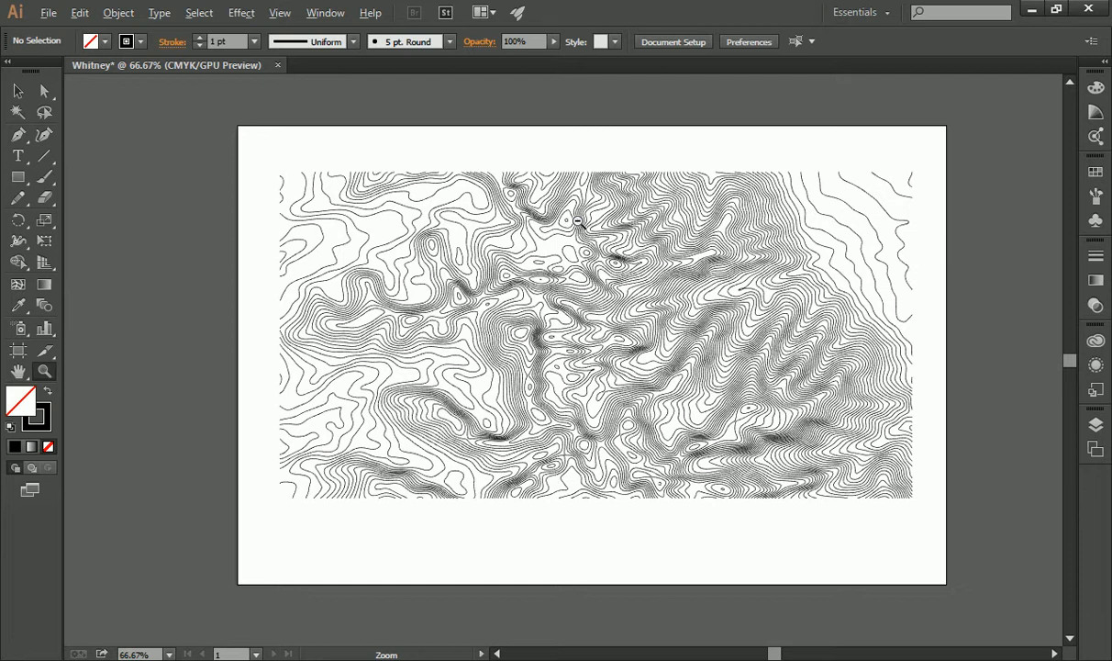
- Draw a rectangle over the upper-left contours of the map and fill it with red
{"action": "key", "text": "r"}
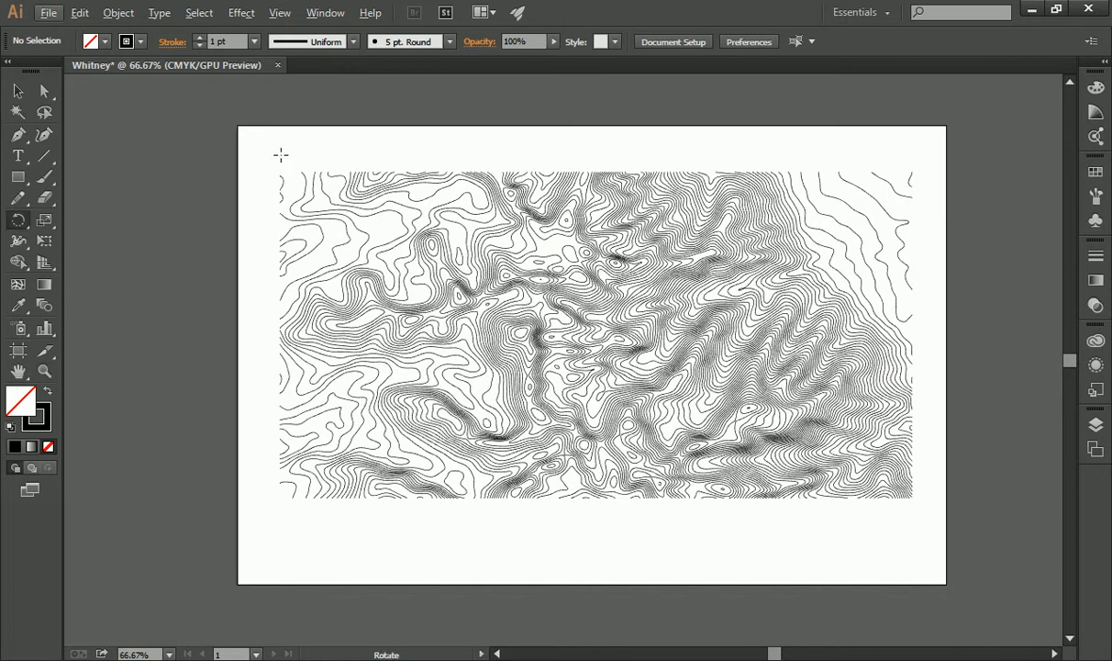
{"action": "left_click", "coordinate": [18, 176]}
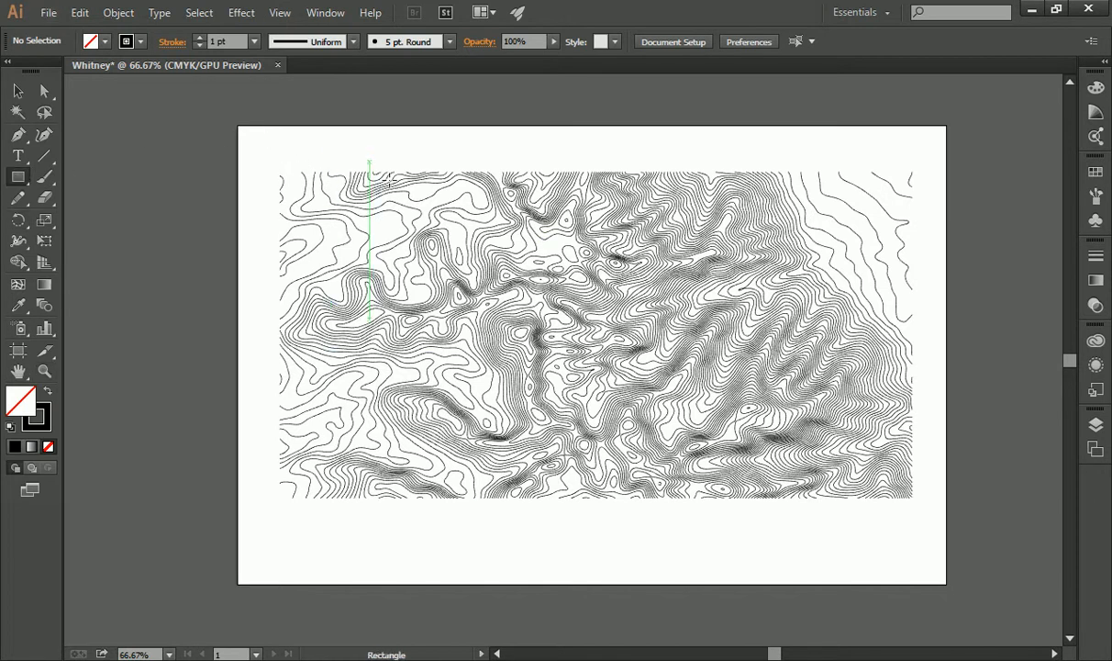
{"action": "left_click_drag", "start_coordinate": [322, 191], "coordinate": [466, 279]}
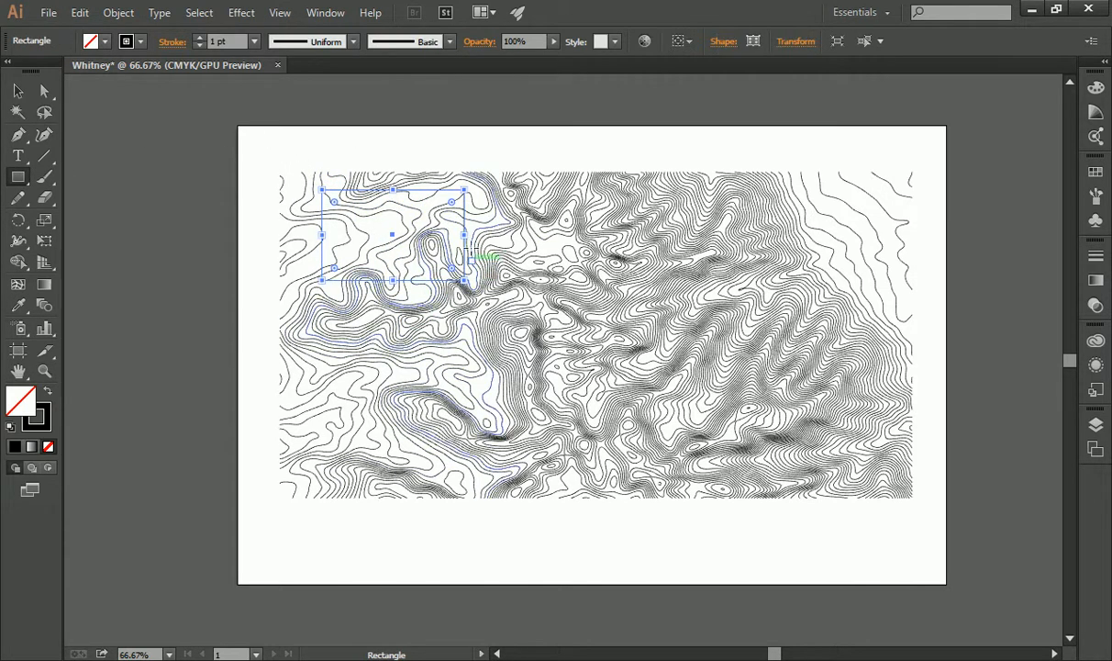
{"action": "left_click", "coordinate": [106, 42]}
{"action": "left_click", "coordinate": [49, 70]}
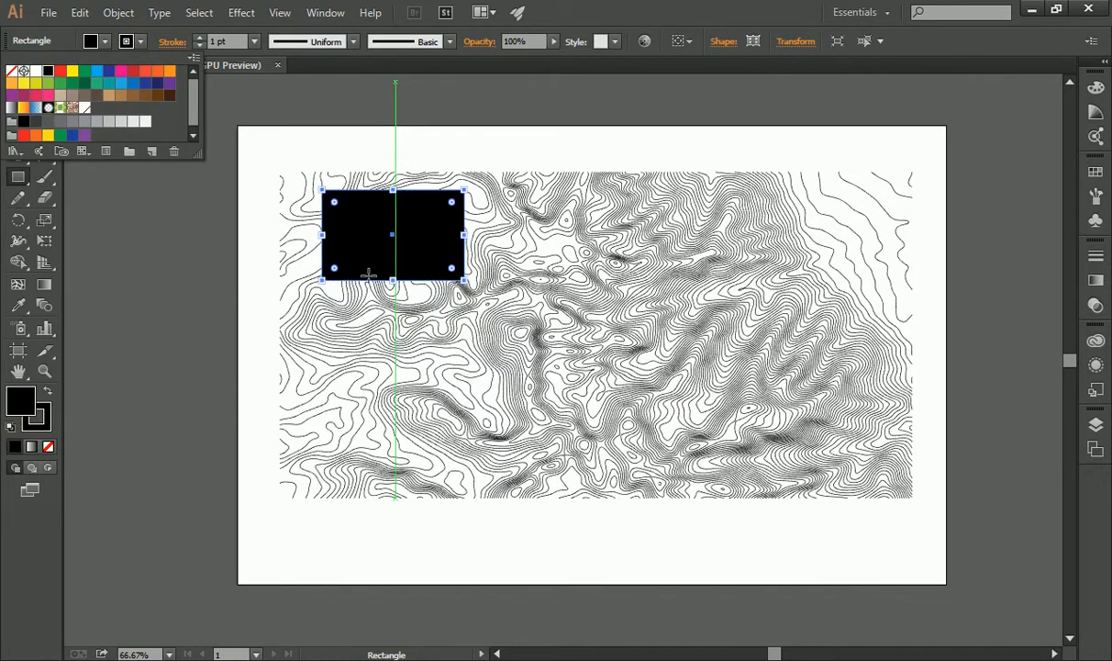
{"action": "left_click", "coordinate": [61, 72]}
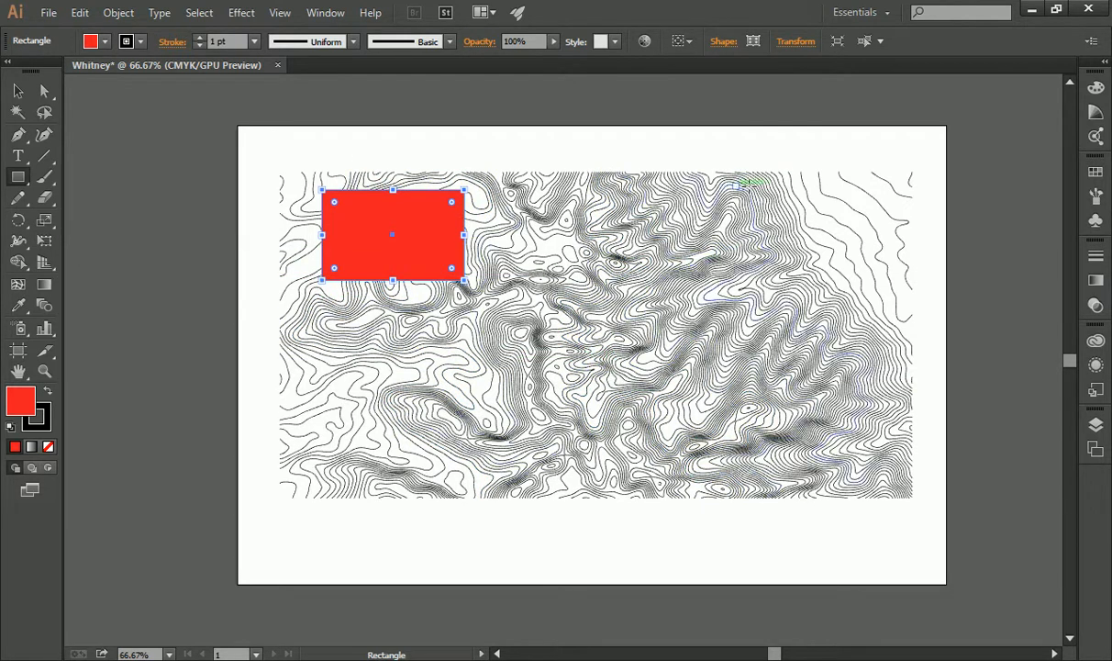
- Draw a small red square on the upper-right contours and move the large red rectangle to the middle of the map's lower edge
{"action": "left_click_drag", "start_coordinate": [728, 207], "coordinate": [737, 216]}
{"action": "key", "text": "v"}
{"action": "left_click", "coordinate": [412, 139]}
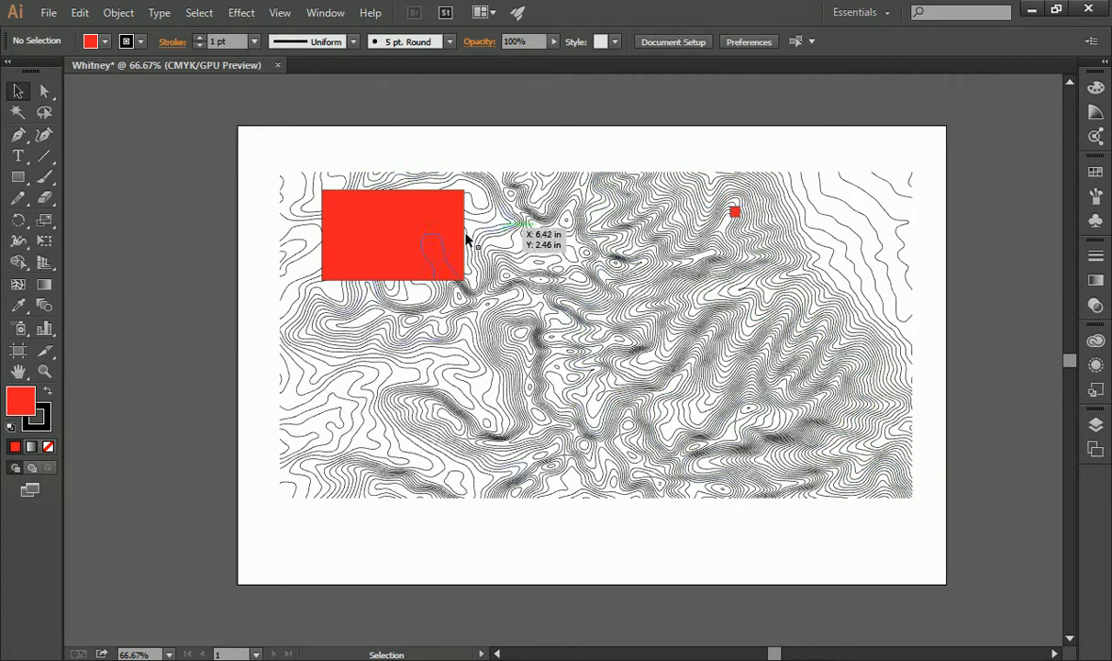
{"action": "left_click_drag", "start_coordinate": [383, 211], "coordinate": [287, 390]}
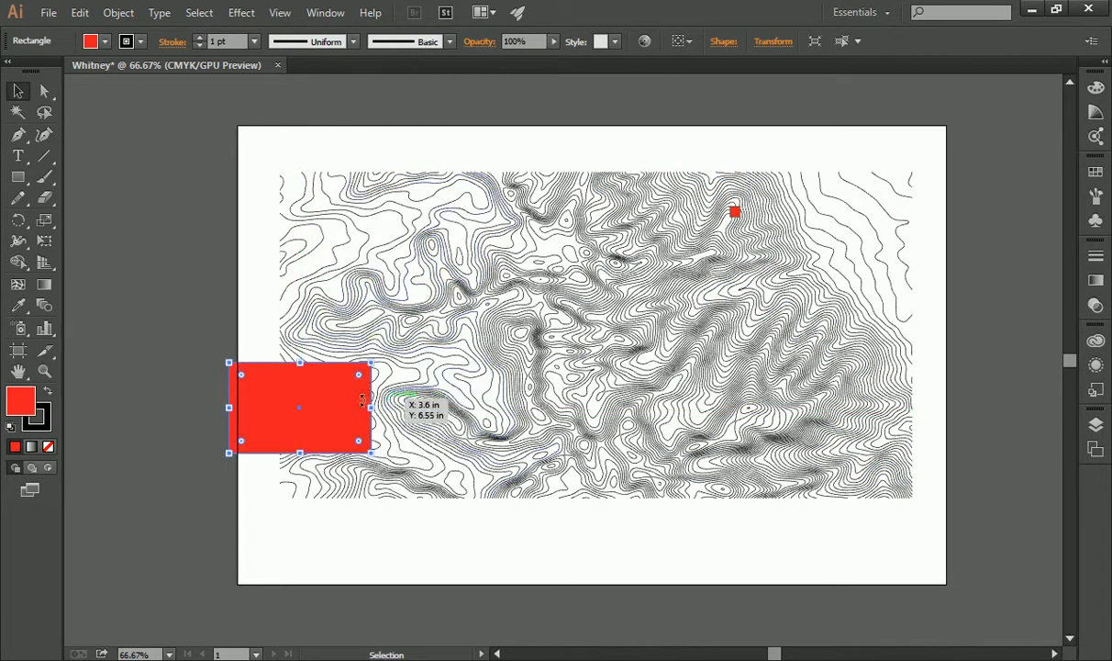
{"action": "left_click_drag", "start_coordinate": [342, 417], "coordinate": [622, 470]}
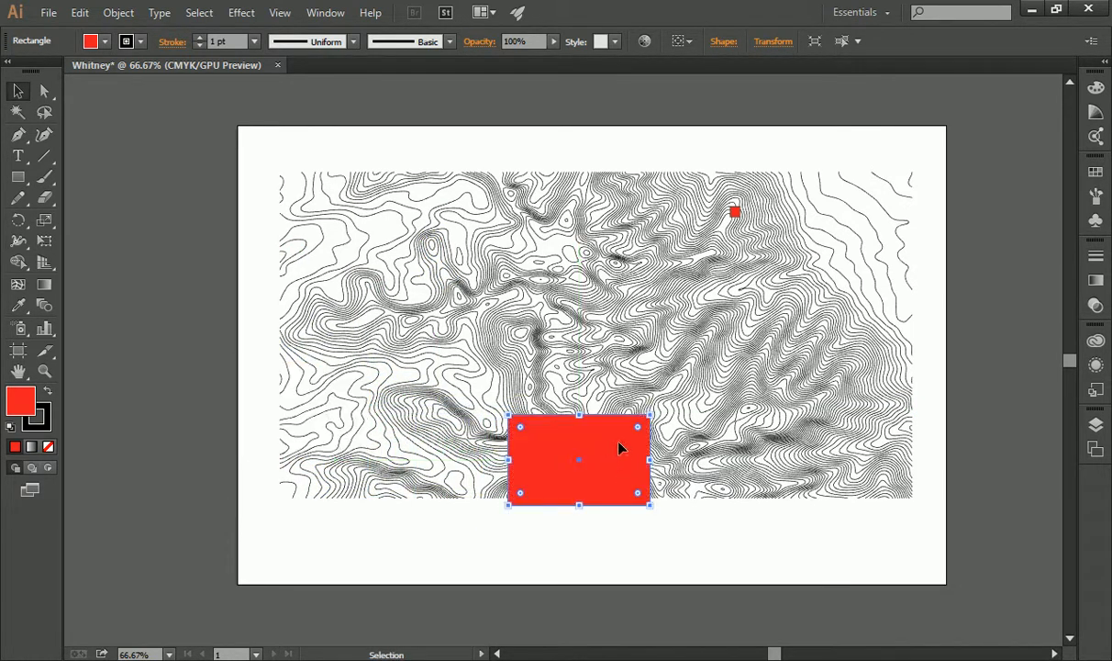
- Delete the small red square and the large red rectangle from the map
{"action": "scroll", "coordinate": [737, 215], "scroll_direction": "up", "scroll_amount": 3}
{"action": "scroll", "coordinate": [740, 217], "scroll_direction": "up", "scroll_amount": 1}
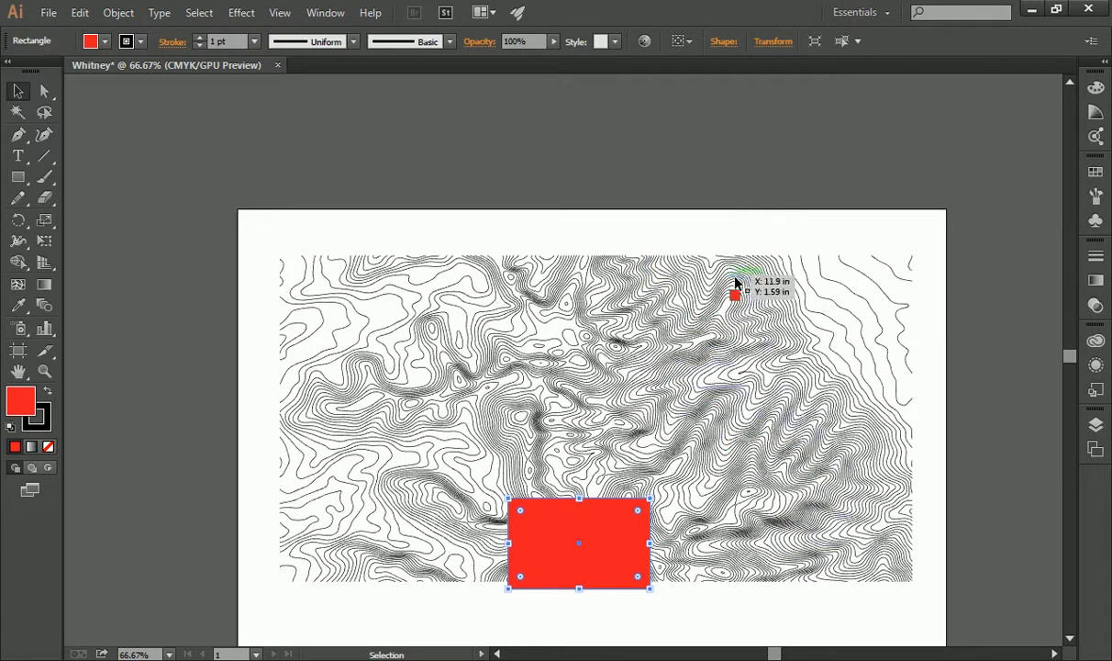
{"action": "scroll", "coordinate": [734, 275], "scroll_direction": "down", "scroll_amount": 2}
{"action": "left_click", "coordinate": [735, 253]}
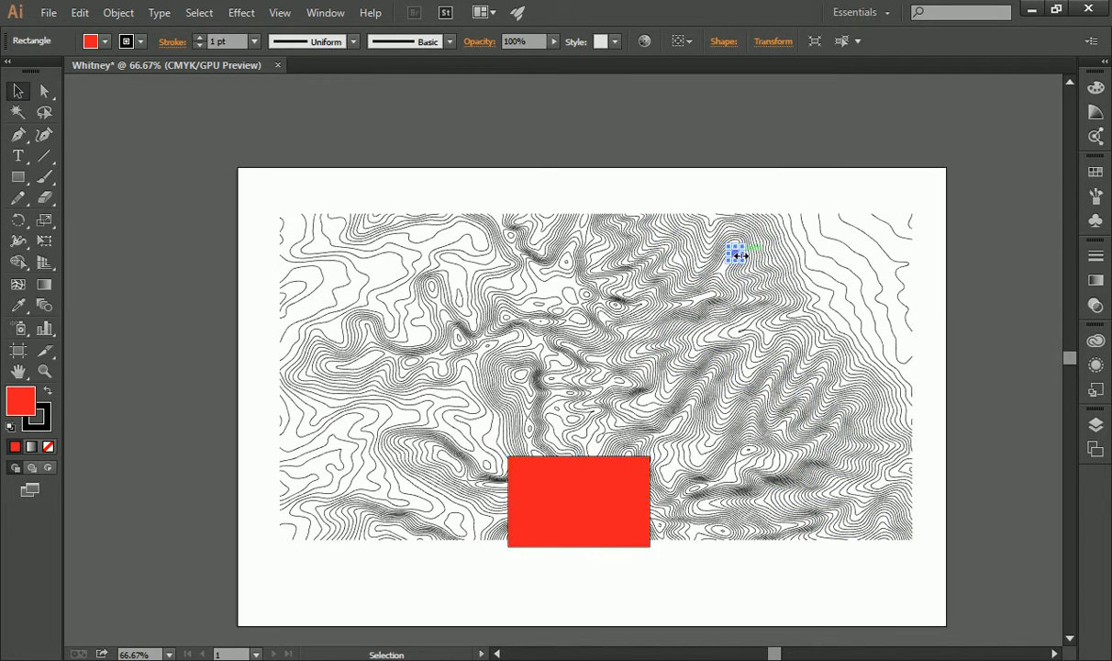
{"action": "key", "text": "Delete"}
{"action": "left_click", "coordinate": [580, 462]}
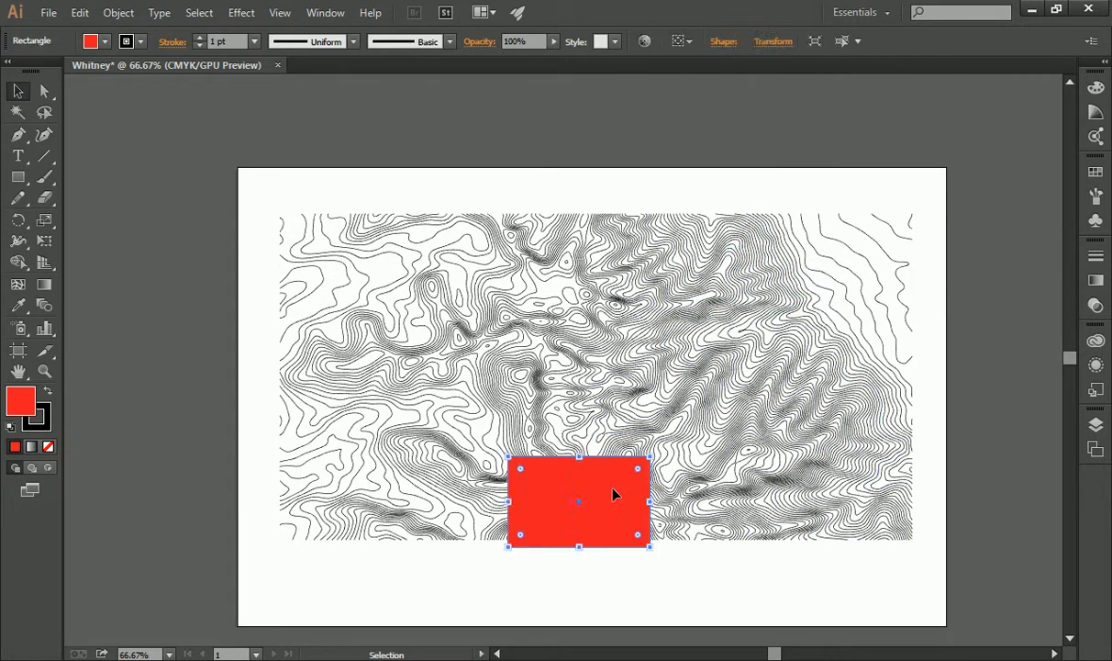
{"action": "key", "text": "Delete"}
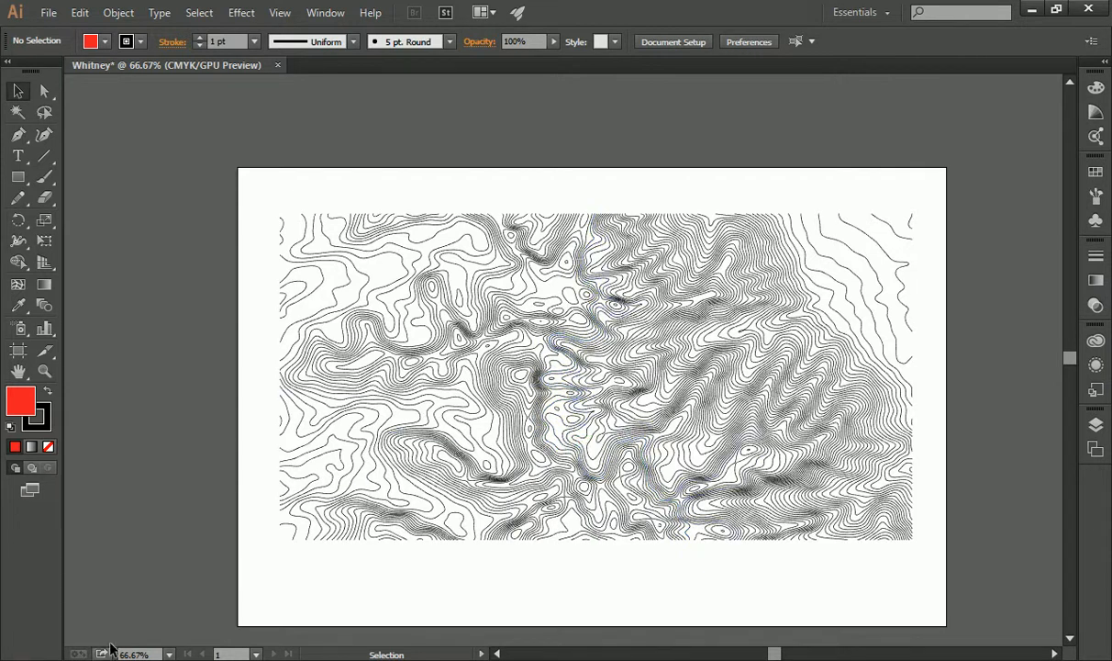
- Switch to Rhinoceros and create a box with a 40' by 40' base and matching height just above the contour map's upper edge
{"action": "key", "text": "alt+Tab"}
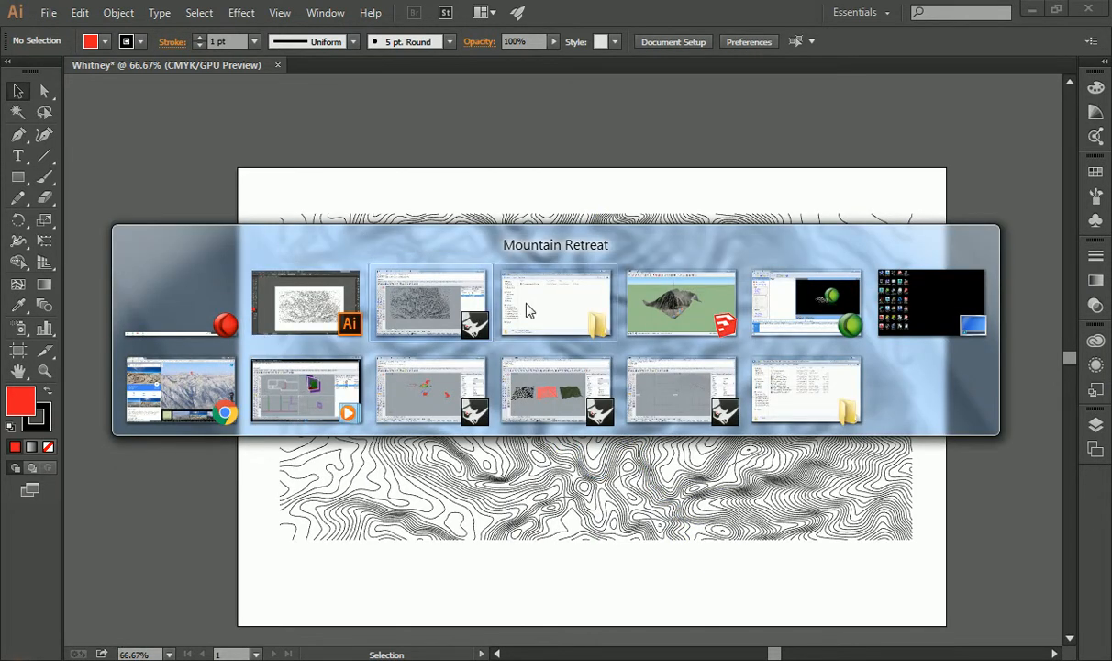
{"action": "left_click", "coordinate": [427, 298]}
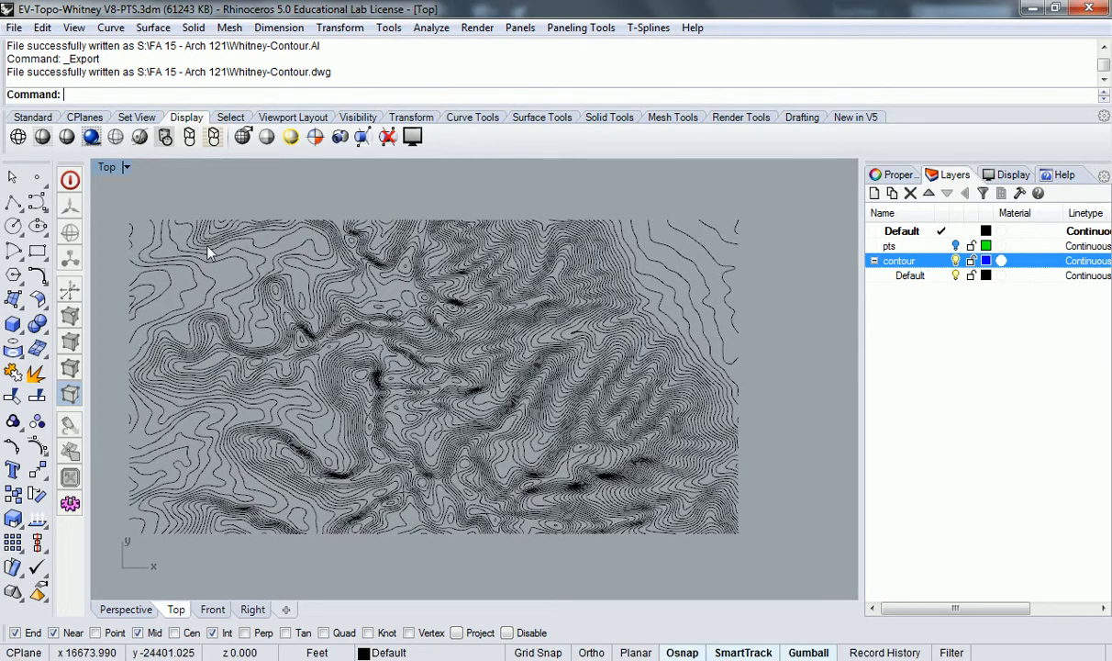
{"action": "left_click", "coordinate": [13, 322]}
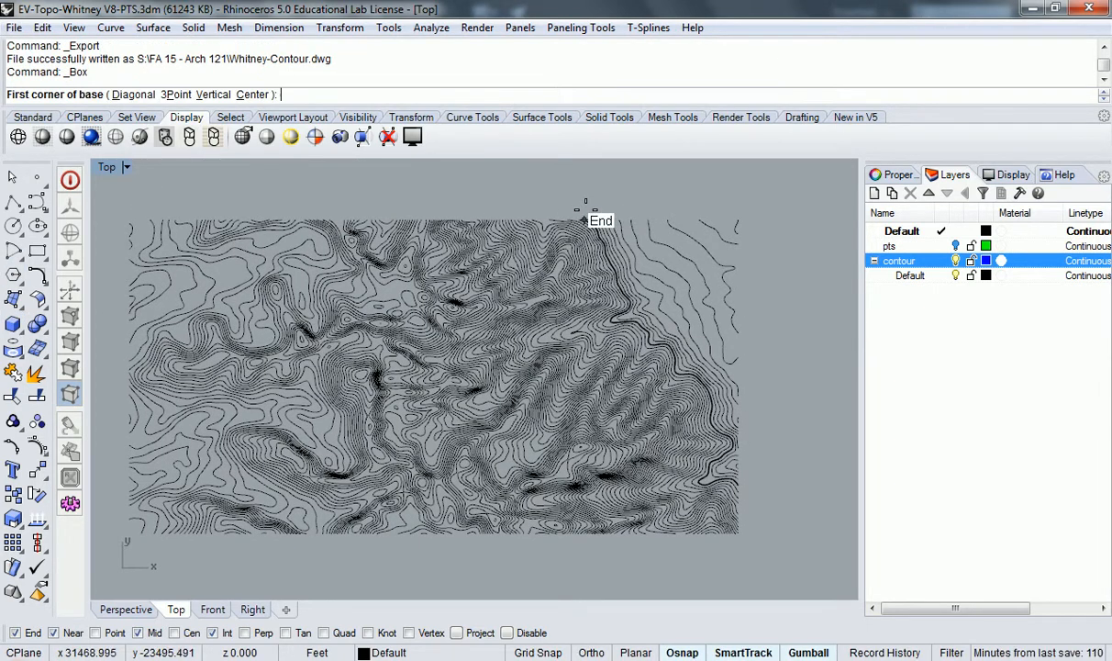
{"action": "scroll", "coordinate": [596, 221], "scroll_direction": "up", "scroll_amount": 3}
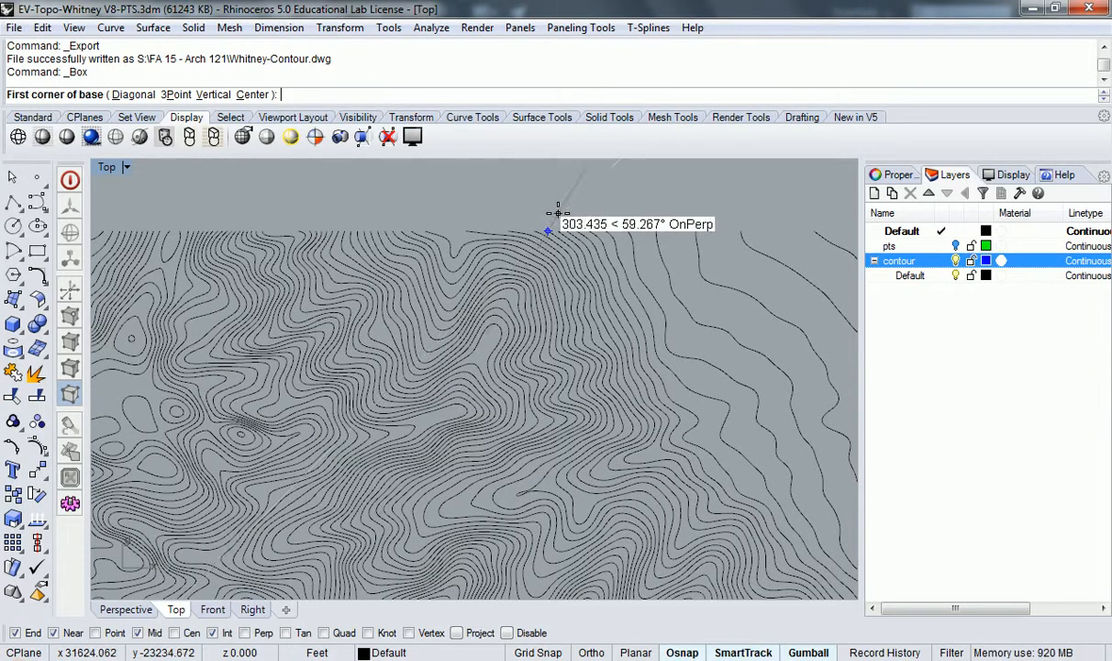
{"action": "left_click", "coordinate": [597, 215]}
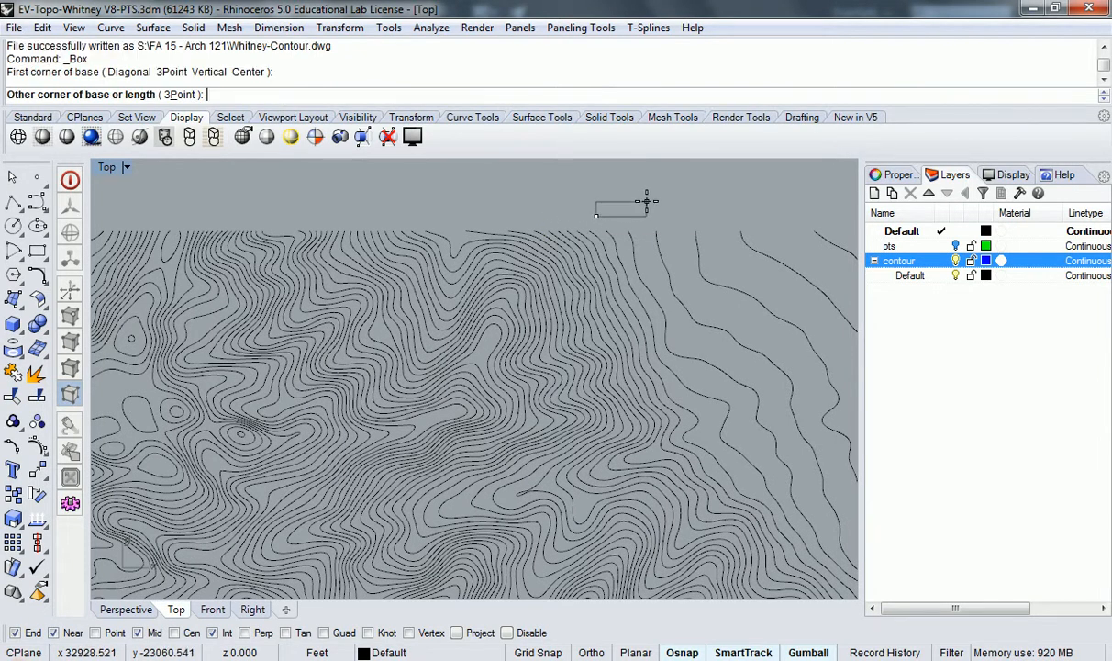
{"action": "type", "text": "@"}
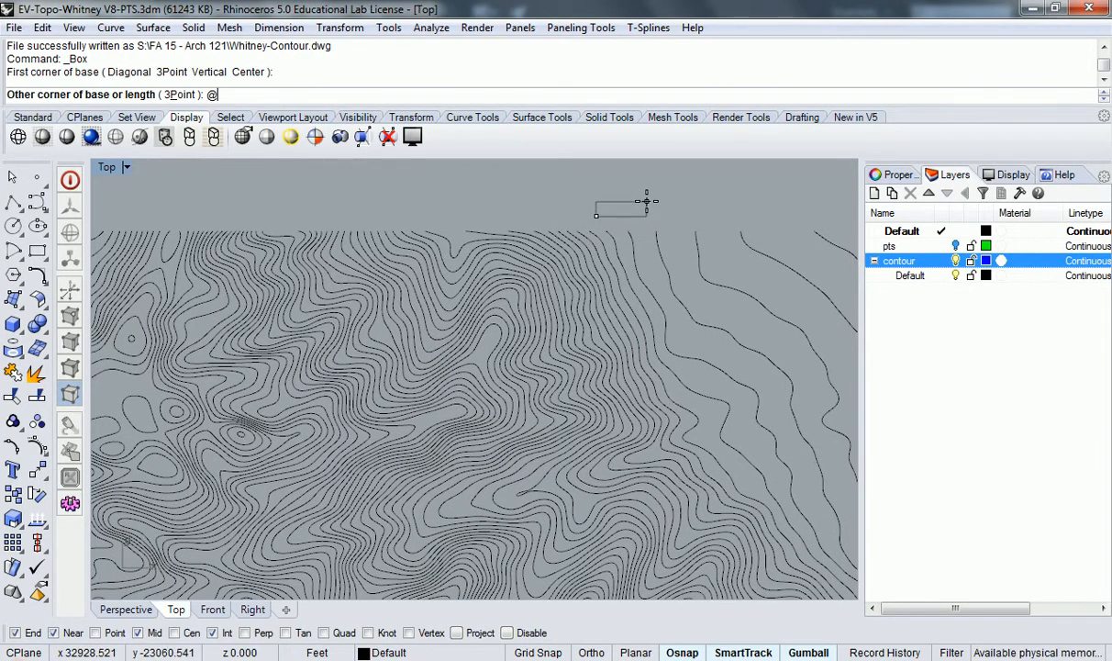
{"action": "type", "text": "40'"}
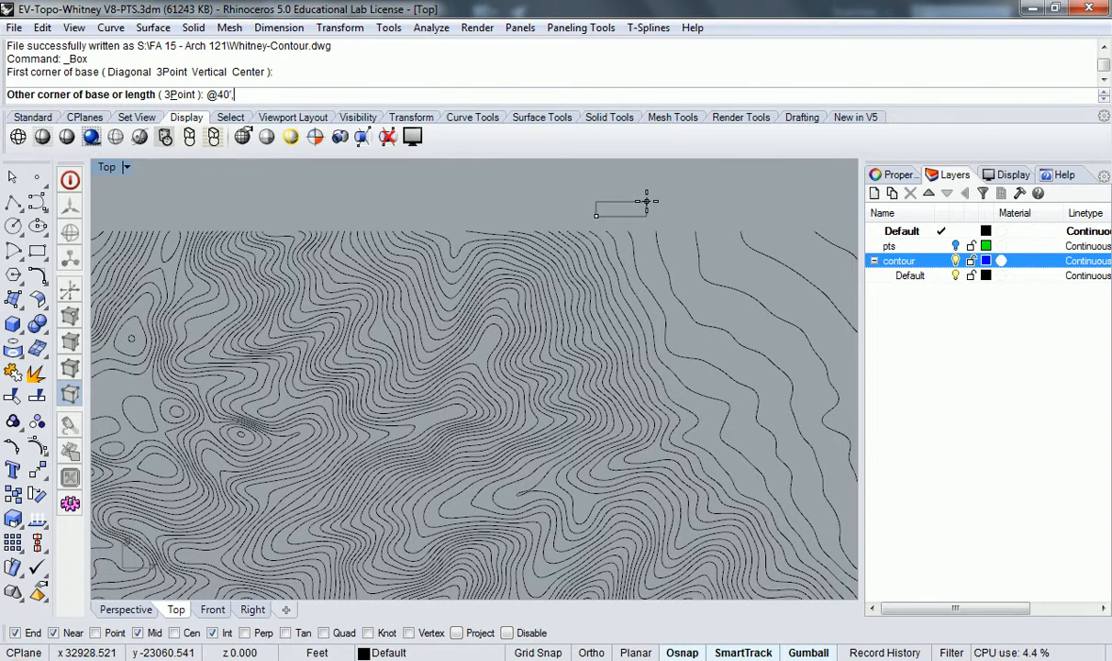
{"action": "type", "text": ",40'"}
{"action": "key", "text": "Return"}
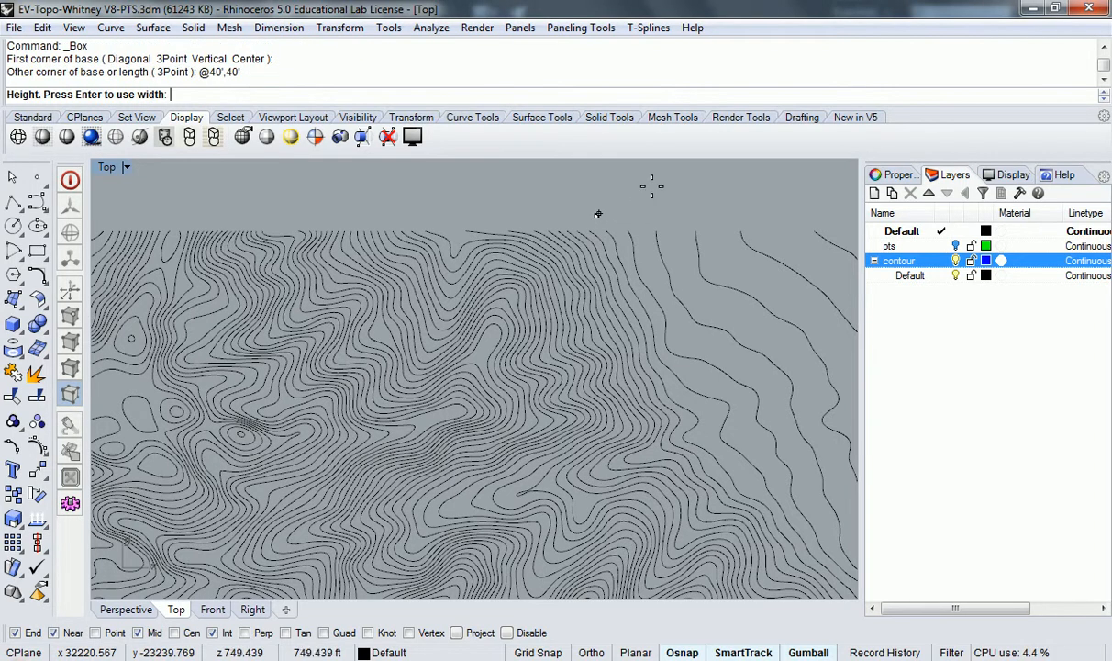
{"action": "key", "text": "Return"}
- Select the small box and compare its size with the whole contour map
{"action": "scroll", "coordinate": [591, 220], "scroll_direction": "up", "scroll_amount": 3}
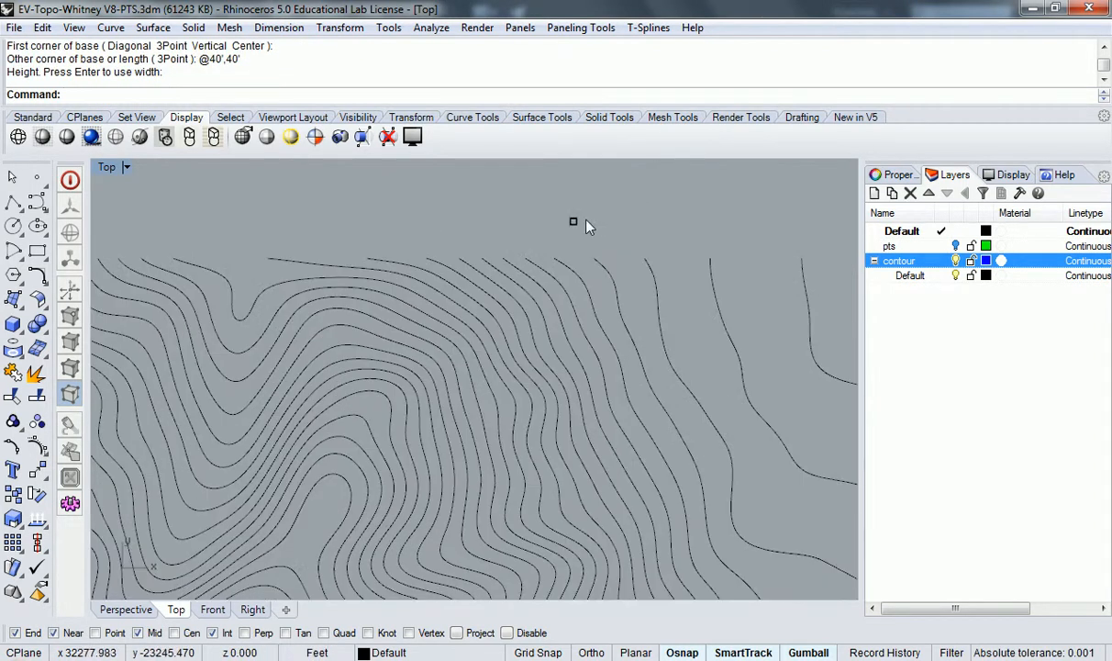
{"action": "left_click", "coordinate": [576, 221]}
{"action": "scroll", "coordinate": [597, 220], "scroll_direction": "down", "scroll_amount": 6}
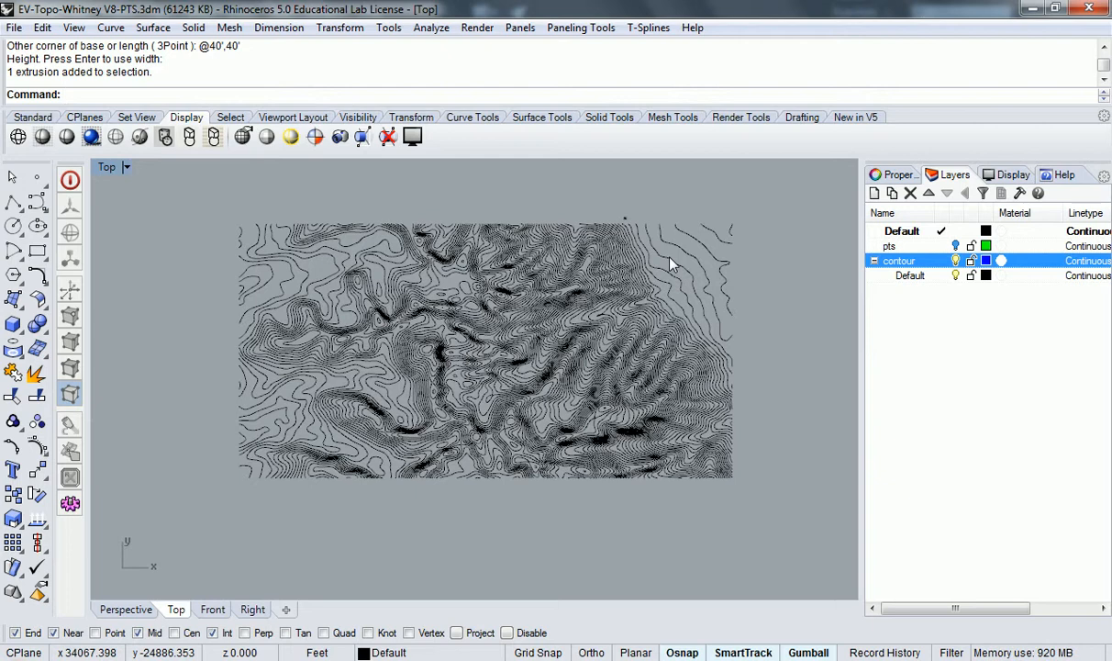
{"action": "scroll", "coordinate": [638, 223], "scroll_direction": "up", "scroll_amount": 5}
{"action": "left_click", "coordinate": [626, 220]}
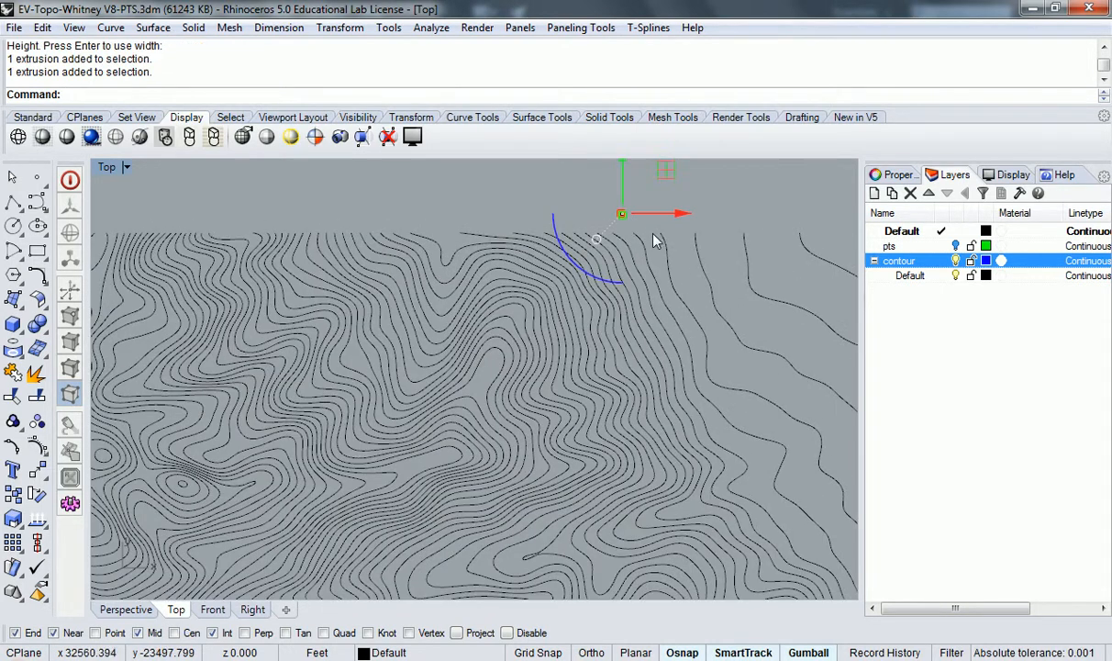
{"action": "scroll", "coordinate": [648, 234], "scroll_direction": "down", "scroll_amount": 2}
{"action": "scroll", "coordinate": [648, 234], "scroll_direction": "down", "scroll_amount": 4}
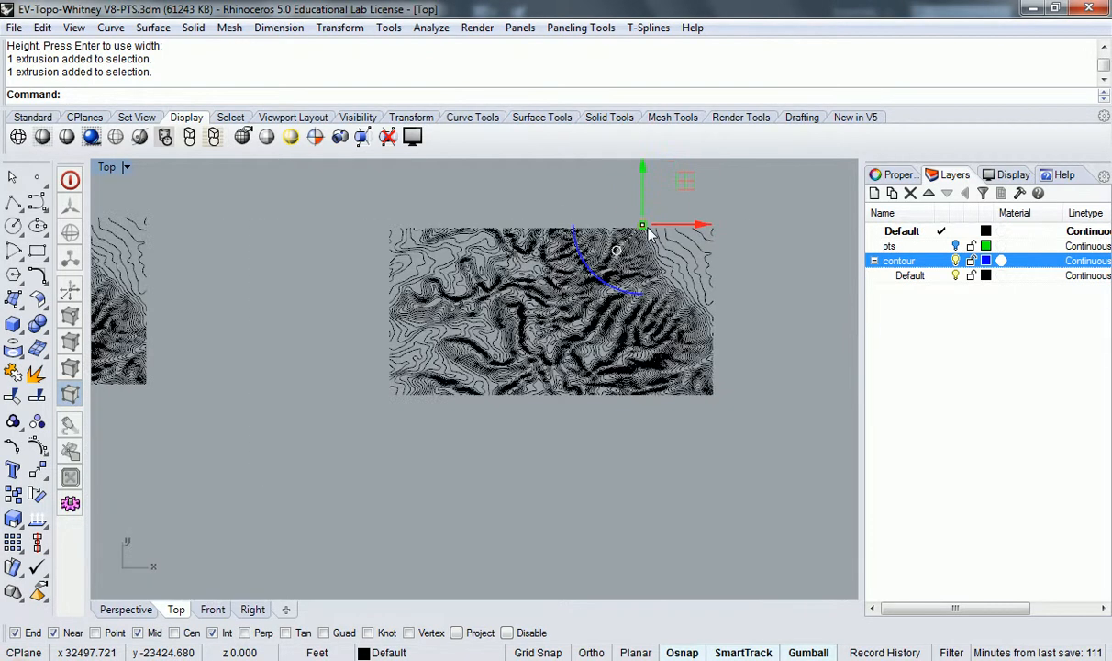
{"action": "left_click_drag", "start_coordinate": [370, 395], "coordinate": [758, 213]}
{"action": "type", "text": "Scale"}
{"action": "key", "text": "Return"}
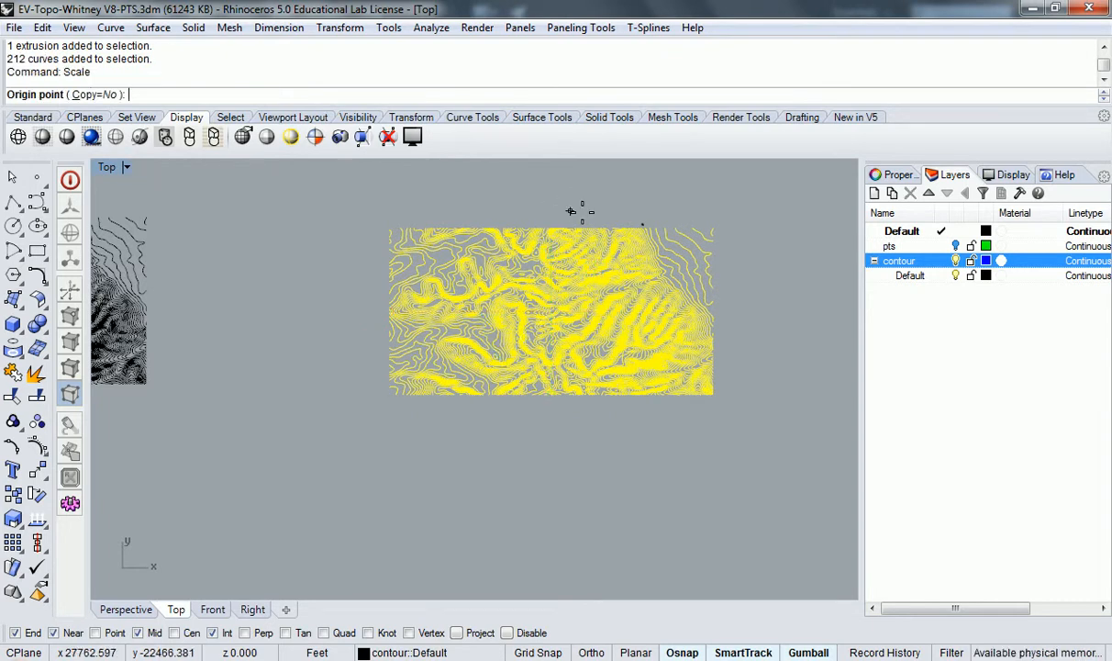
{"action": "scroll", "coordinate": [620, 228], "scroll_direction": "up", "scroll_amount": 2}
{"action": "key", "text": "Escape"}
- Look over the whole contour map and show all four viewports to examine the terrain curves in perspective
{"action": "left_click_drag", "start_coordinate": [715, 227], "coordinate": [624, 231]}
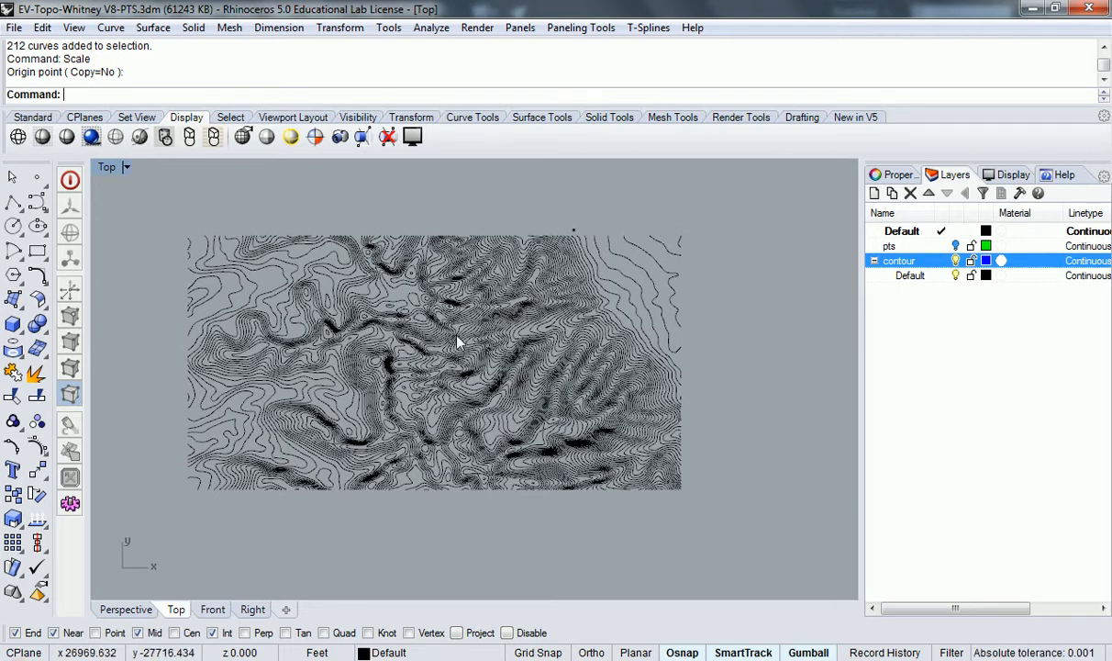
{"action": "scroll", "coordinate": [449, 344], "scroll_direction": "up", "scroll_amount": 2}
{"action": "left_click_drag", "start_coordinate": [448, 342], "coordinate": [468, 335]}
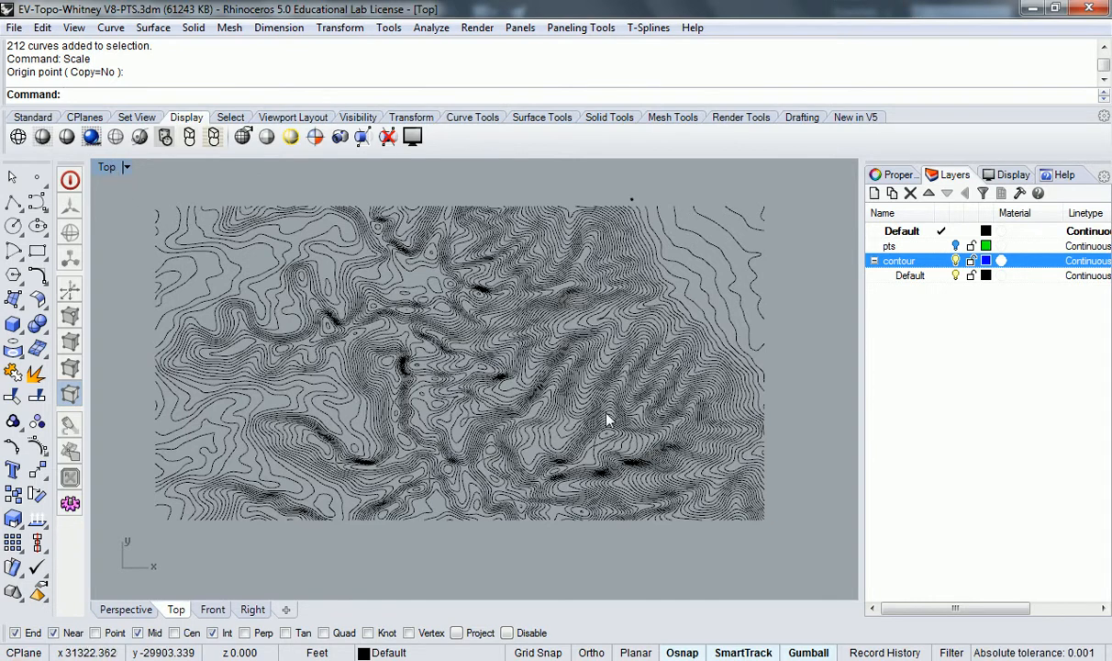
{"action": "key", "text": "alt+Tab"}
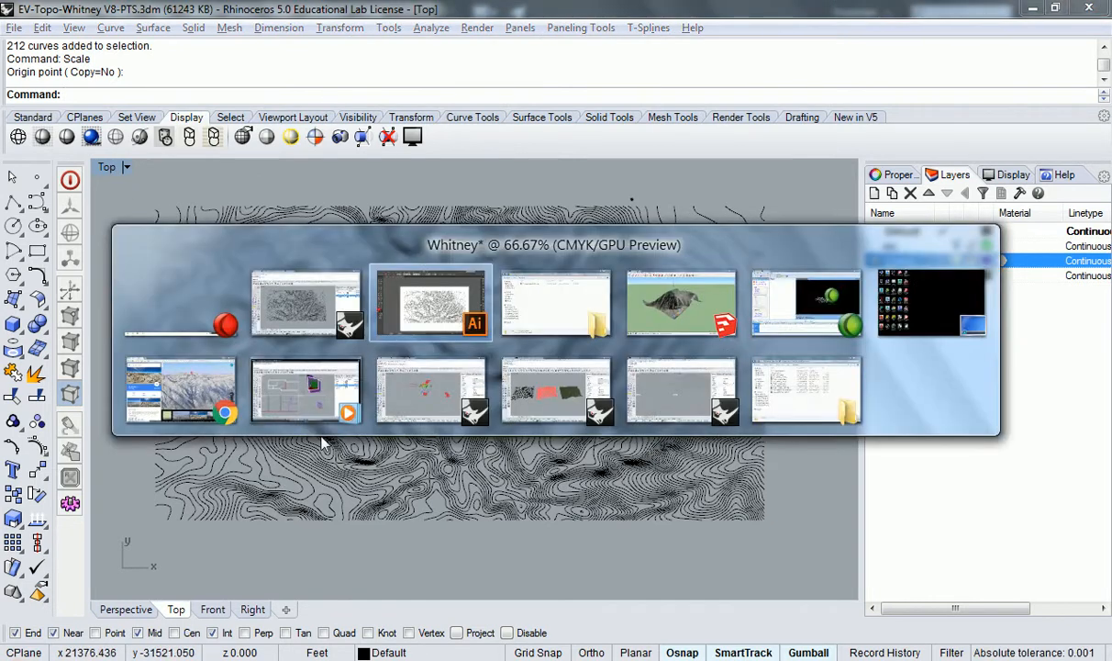
{"action": "scroll", "coordinate": [402, 247], "scroll_direction": "down", "scroll_amount": 4}
{"action": "left_click_drag", "start_coordinate": [227, 243], "coordinate": [532, 410]}
{"action": "left_click_drag", "start_coordinate": [372, 308], "coordinate": [519, 395]}
{"action": "left_click_drag", "start_coordinate": [486, 348], "coordinate": [433, 369]}
{"action": "double_click", "coordinate": [107, 167]}
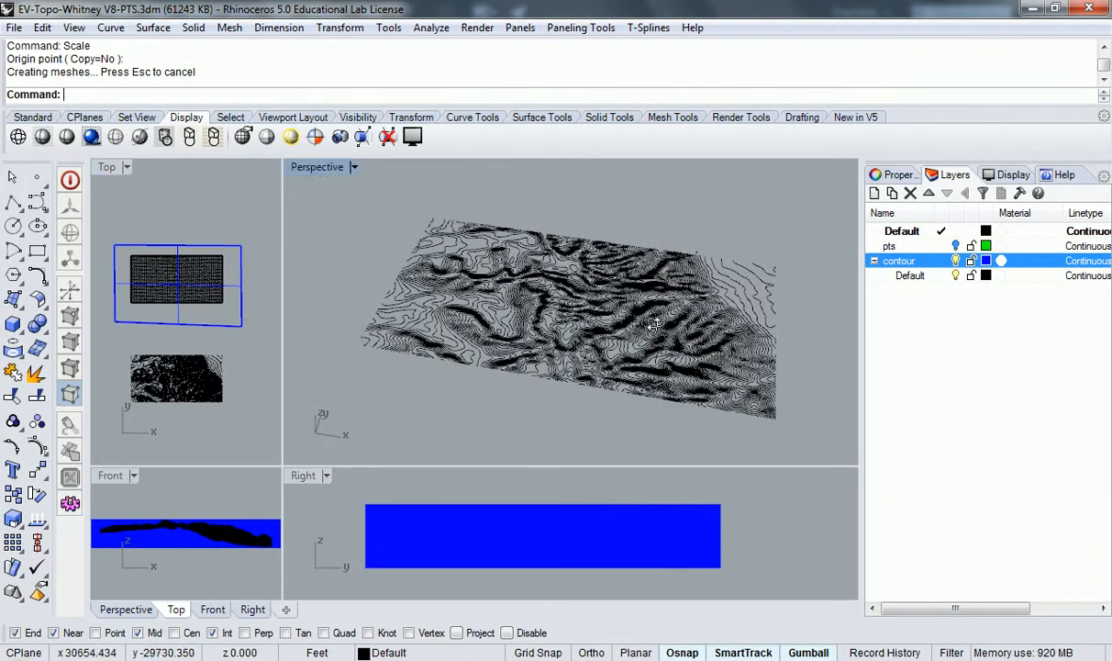
- Delete the blue section-plane surfaces that surround the terrain in the Perspective view
{"action": "scroll", "coordinate": [657, 335], "scroll_direction": "down", "scroll_amount": 8}
{"action": "left_click_drag", "start_coordinate": [479, 211], "coordinate": [569, 303]}
{"action": "left_click_drag", "start_coordinate": [462, 253], "coordinate": [628, 213]}
{"action": "scroll", "coordinate": [399, 336], "scroll_direction": "up", "scroll_amount": 5}
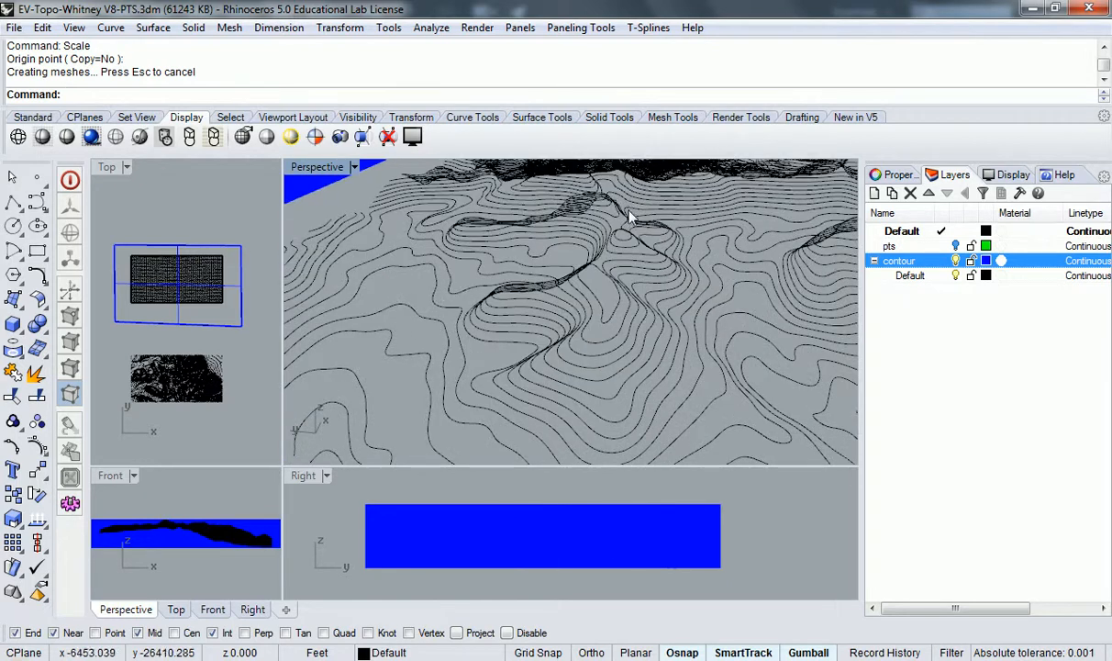
{"action": "scroll", "coordinate": [629, 213], "scroll_direction": "down", "scroll_amount": 10}
{"action": "scroll", "coordinate": [496, 216], "scroll_direction": "up", "scroll_amount": 3}
{"action": "left_click", "coordinate": [486, 243]}
{"action": "key", "text": "Delete"}
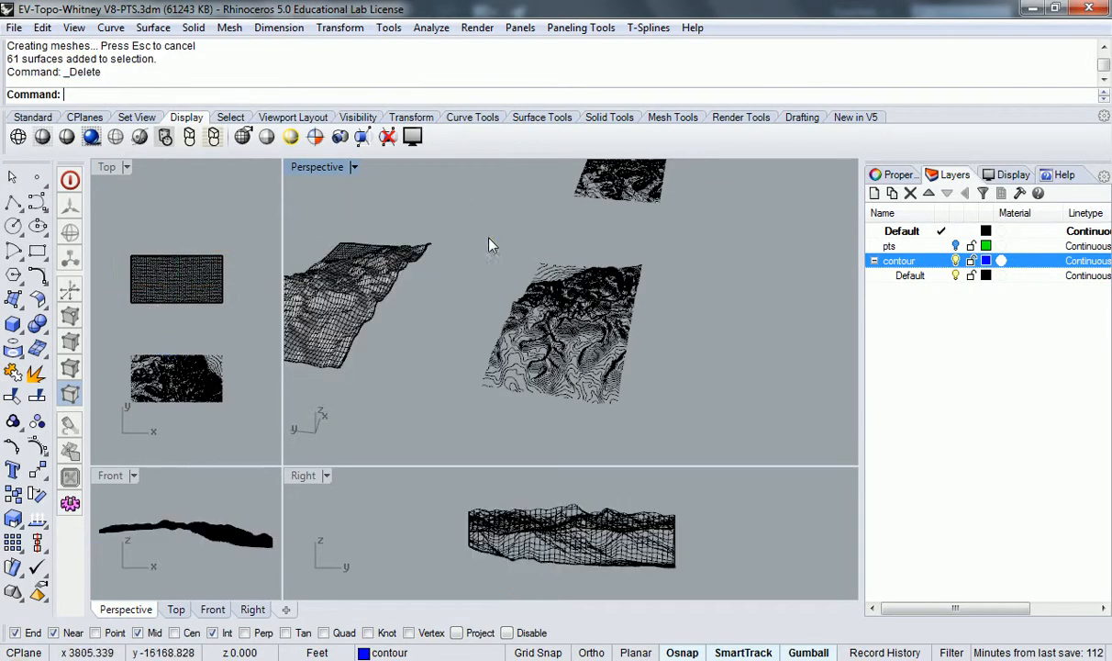
- Frame the gridded terrain surface in Perspective and examine its relief up close, including in a maximized view
{"action": "scroll", "coordinate": [487, 244], "scroll_direction": "up", "scroll_amount": 6}
{"action": "left_click", "coordinate": [654, 345]}
{"action": "scroll", "coordinate": [716, 367], "scroll_direction": "down", "scroll_amount": 5}
{"action": "type", "text": "ZS"}
{"action": "key", "text": "Return"}
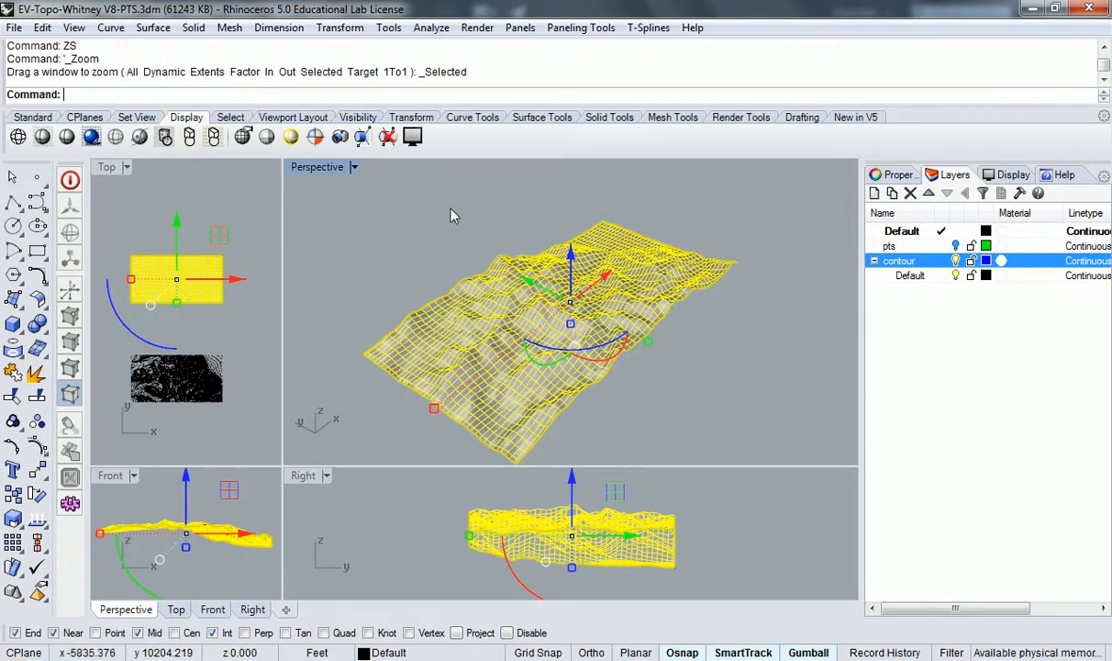
{"action": "key", "text": "Escape"}
{"action": "scroll", "coordinate": [573, 286], "scroll_direction": "up", "scroll_amount": 5}
{"action": "left_click_drag", "start_coordinate": [503, 305], "coordinate": [578, 283]}
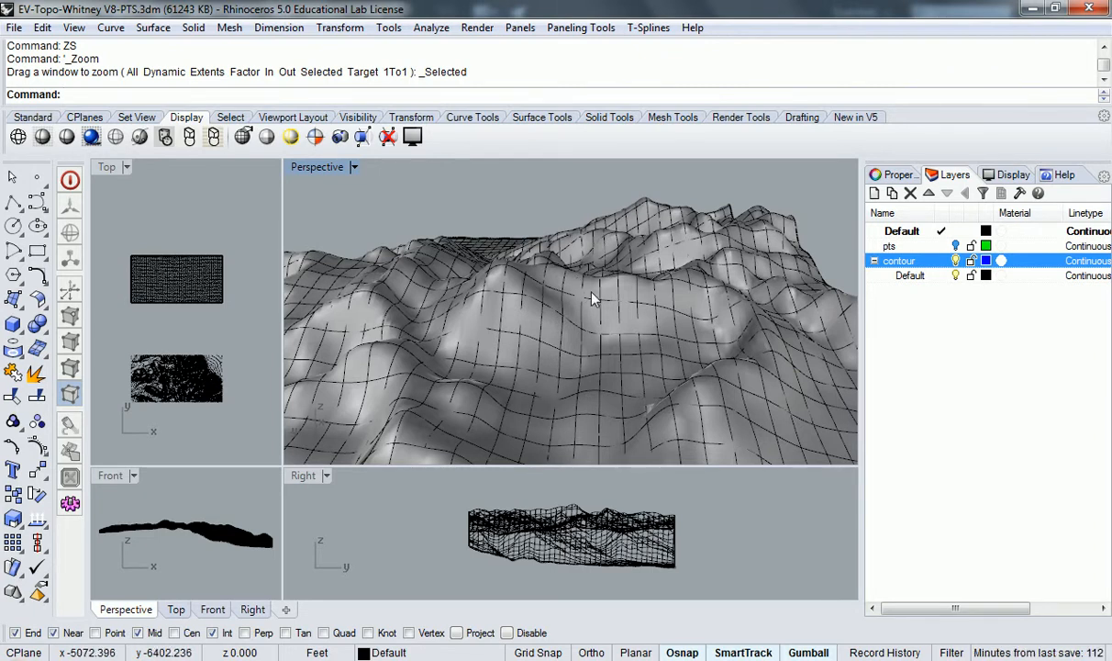
{"action": "left_click_drag", "start_coordinate": [663, 298], "coordinate": [557, 350]}
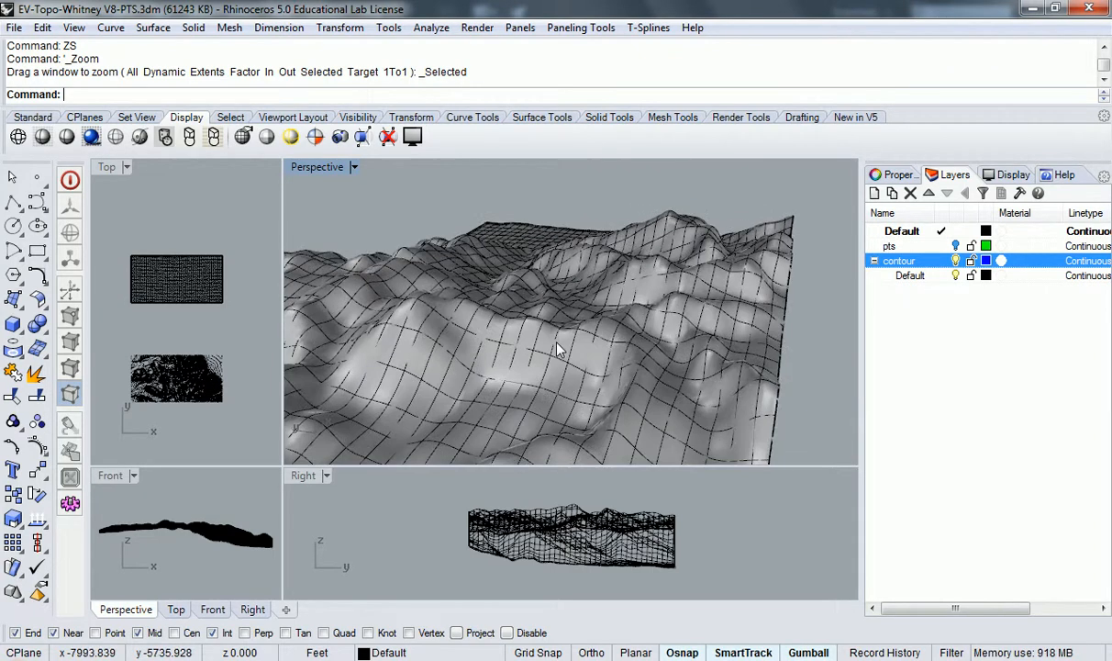
{"action": "double_click", "coordinate": [323, 168]}
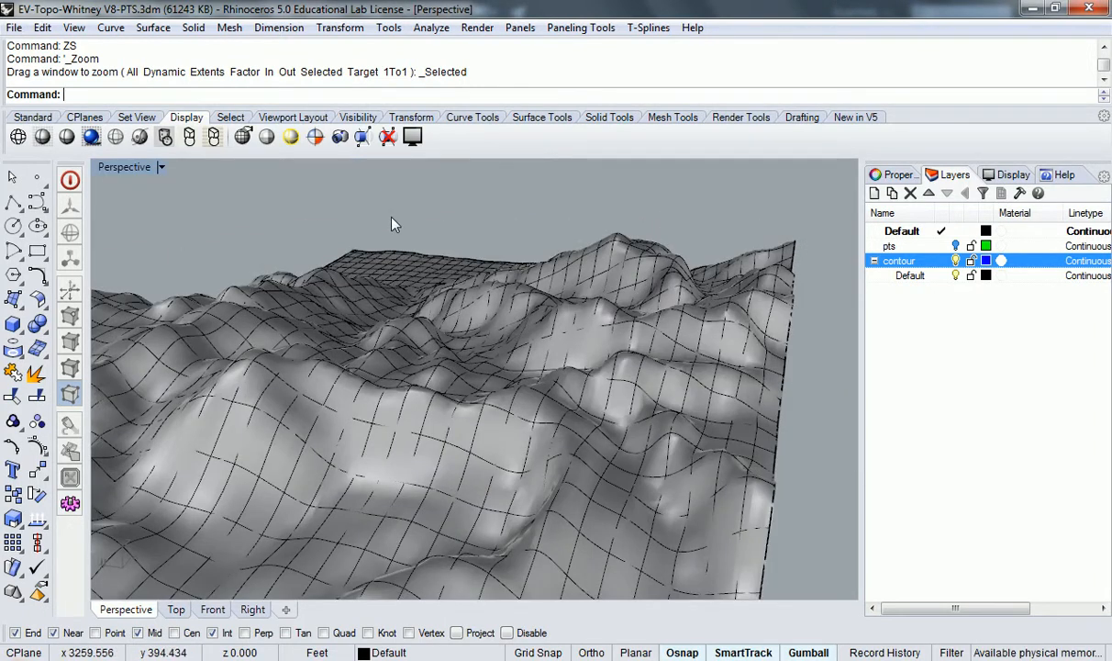
{"action": "double_click", "coordinate": [131, 170]}
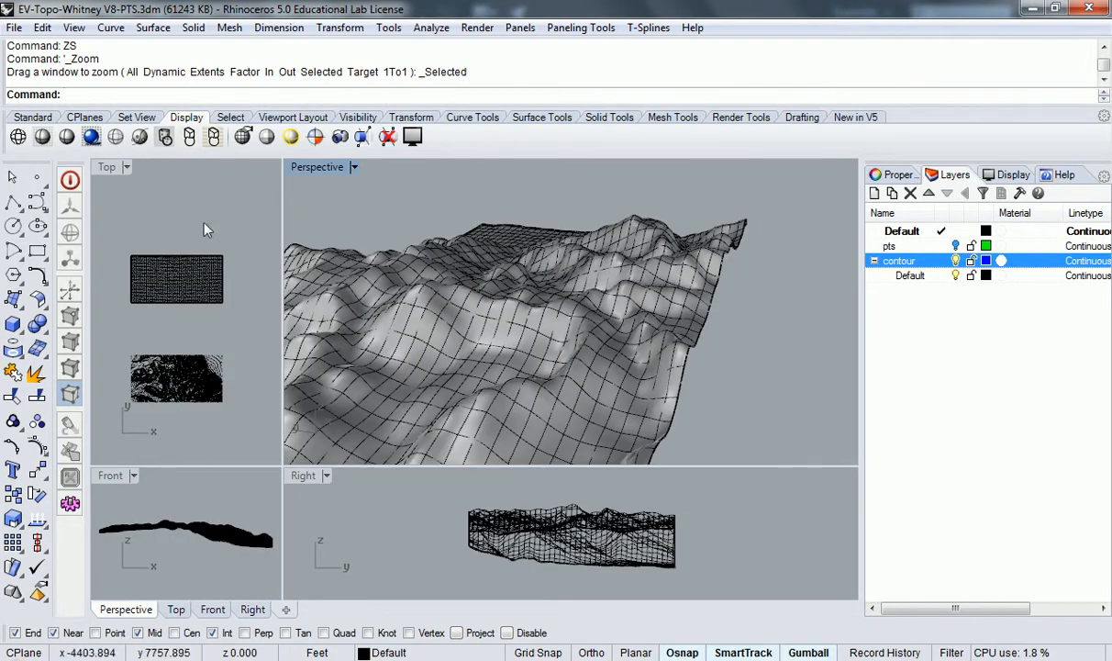
- Maximize the Top view and compare the small box with the contour spacing and the whole contour map
{"action": "scroll", "coordinate": [201, 203], "scroll_direction": "up", "scroll_amount": 3}
{"action": "scroll", "coordinate": [216, 275], "scroll_direction": "down", "scroll_amount": 2}
{"action": "scroll", "coordinate": [229, 293], "scroll_direction": "down", "scroll_amount": 2}
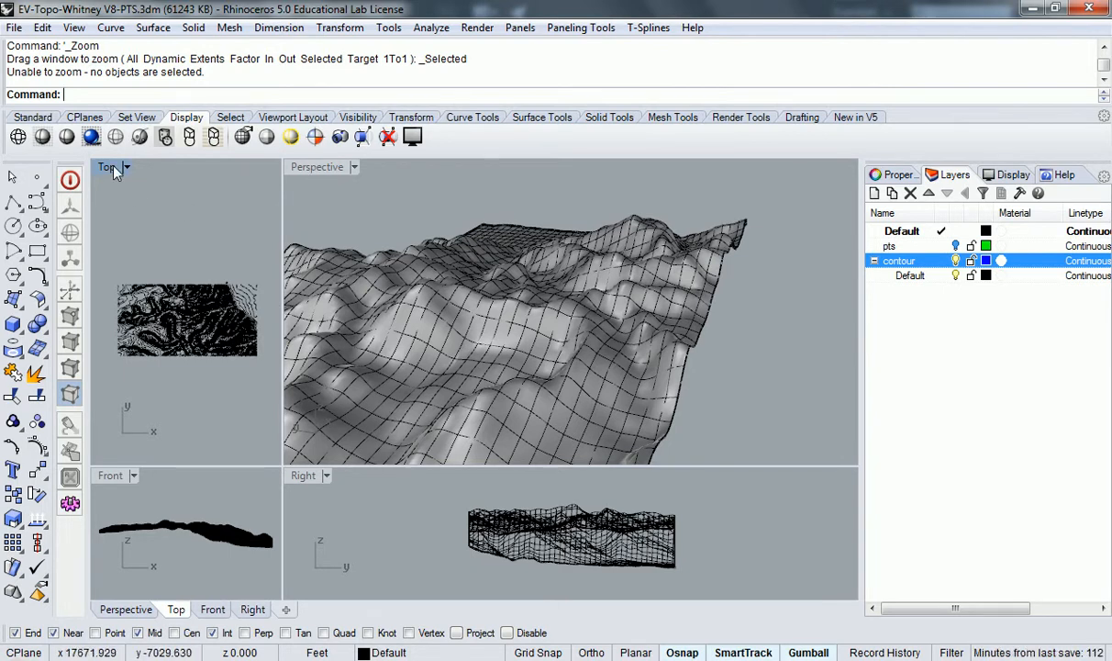
{"action": "double_click", "coordinate": [108, 167]}
{"action": "scroll", "coordinate": [484, 299], "scroll_direction": "up", "scroll_amount": 4}
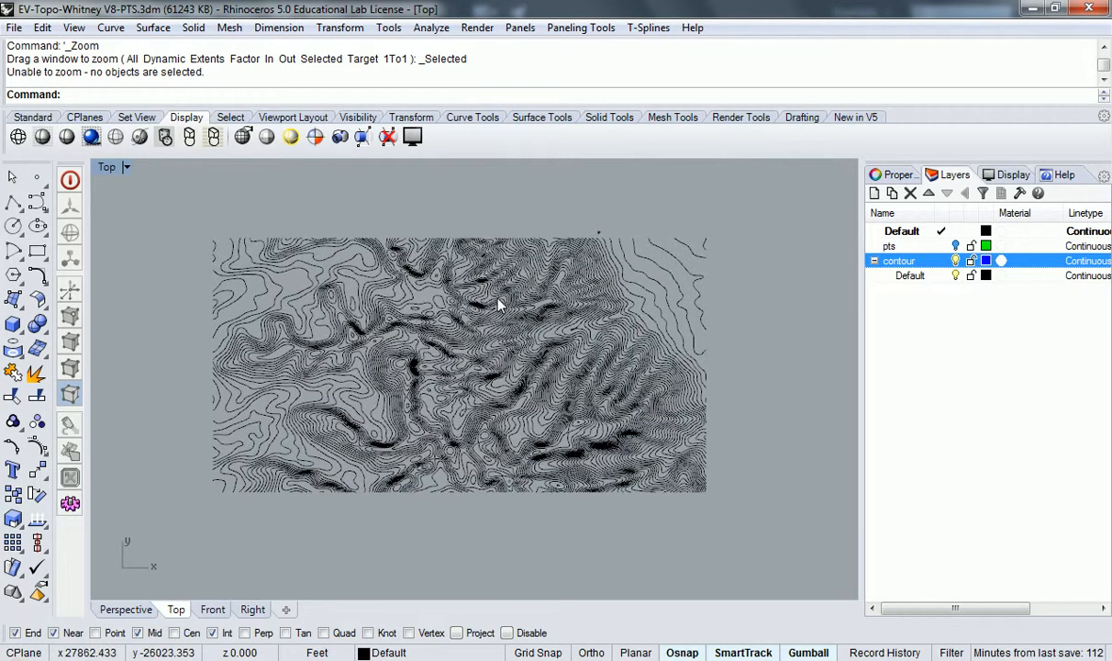
{"action": "scroll", "coordinate": [624, 243], "scroll_direction": "up", "scroll_amount": 6}
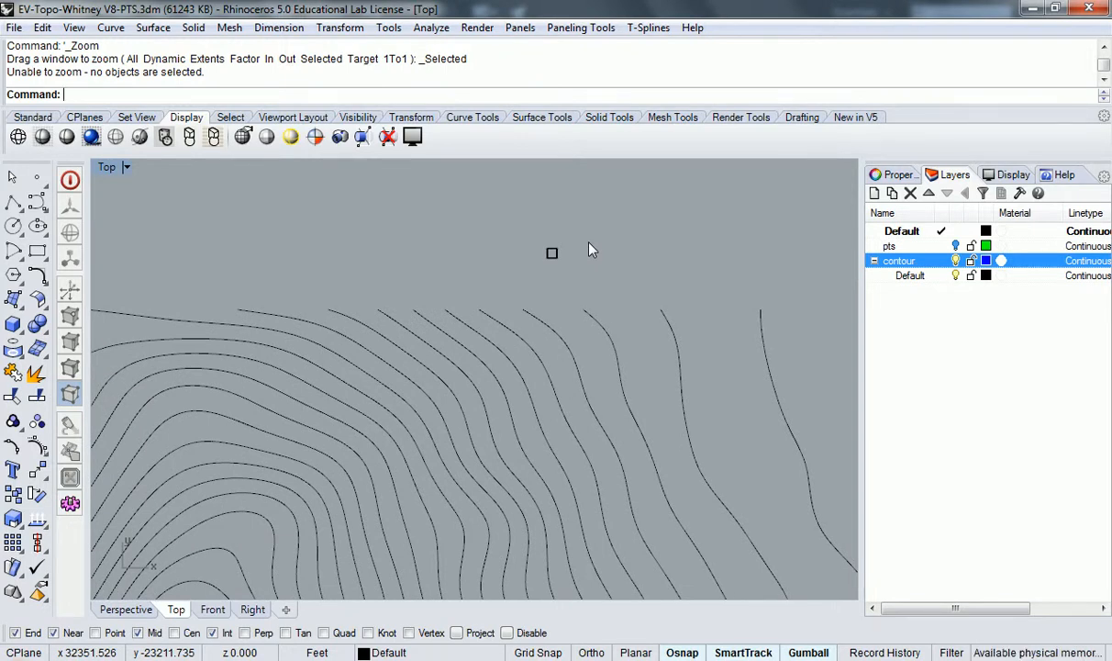
{"action": "scroll", "coordinate": [566, 250], "scroll_direction": "up", "scroll_amount": 5}
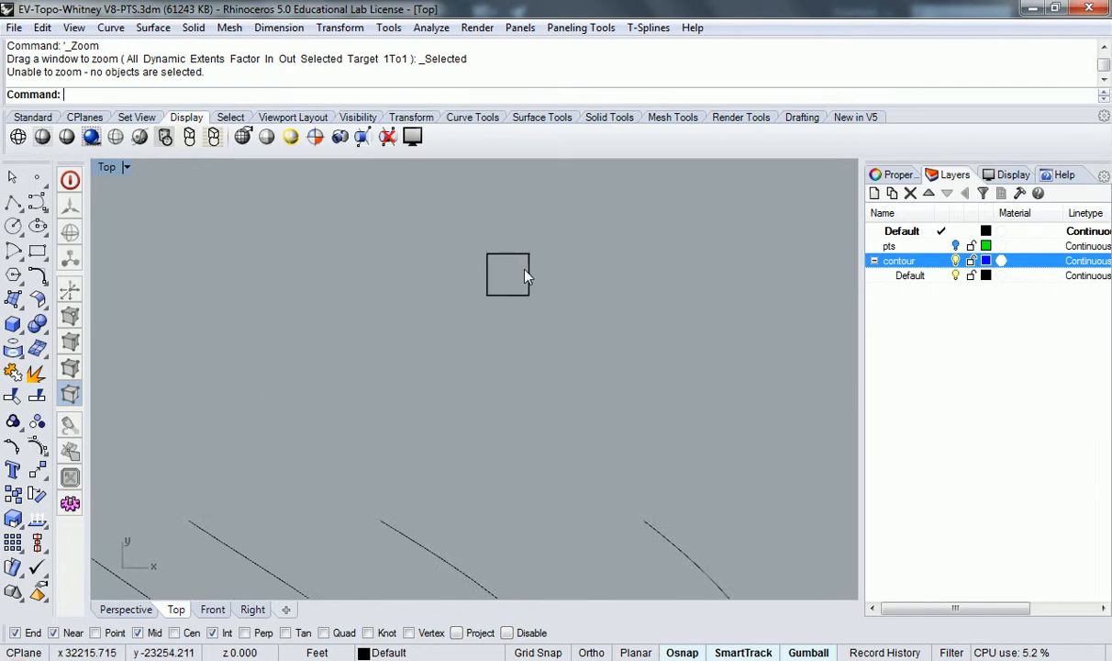
{"action": "left_click", "coordinate": [527, 273]}
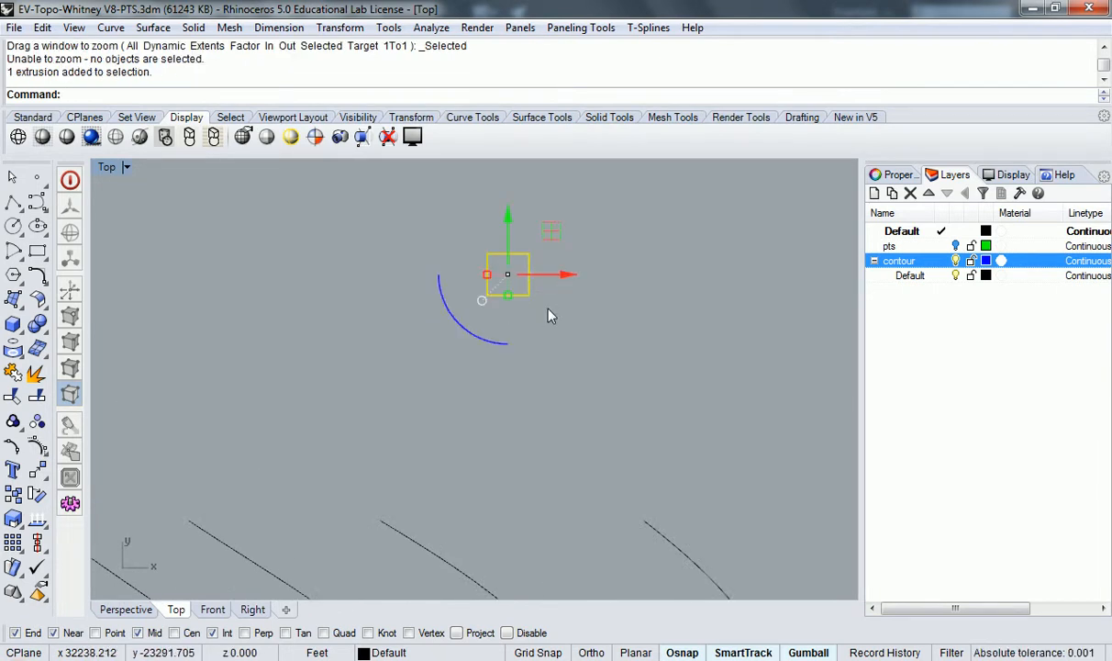
{"action": "key", "text": "Escape"}
{"action": "scroll", "coordinate": [596, 360], "scroll_direction": "down", "scroll_amount": 3}
{"action": "left_click_drag", "start_coordinate": [601, 363], "coordinate": [526, 306]}
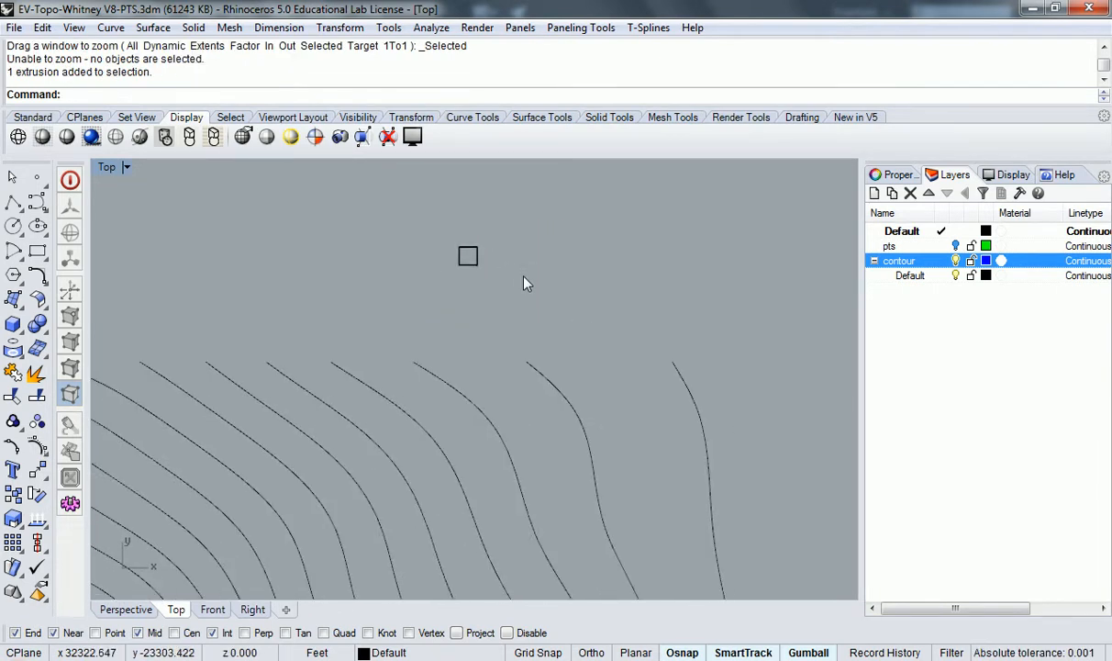
{"action": "scroll", "coordinate": [524, 280], "scroll_direction": "down", "scroll_amount": 10}
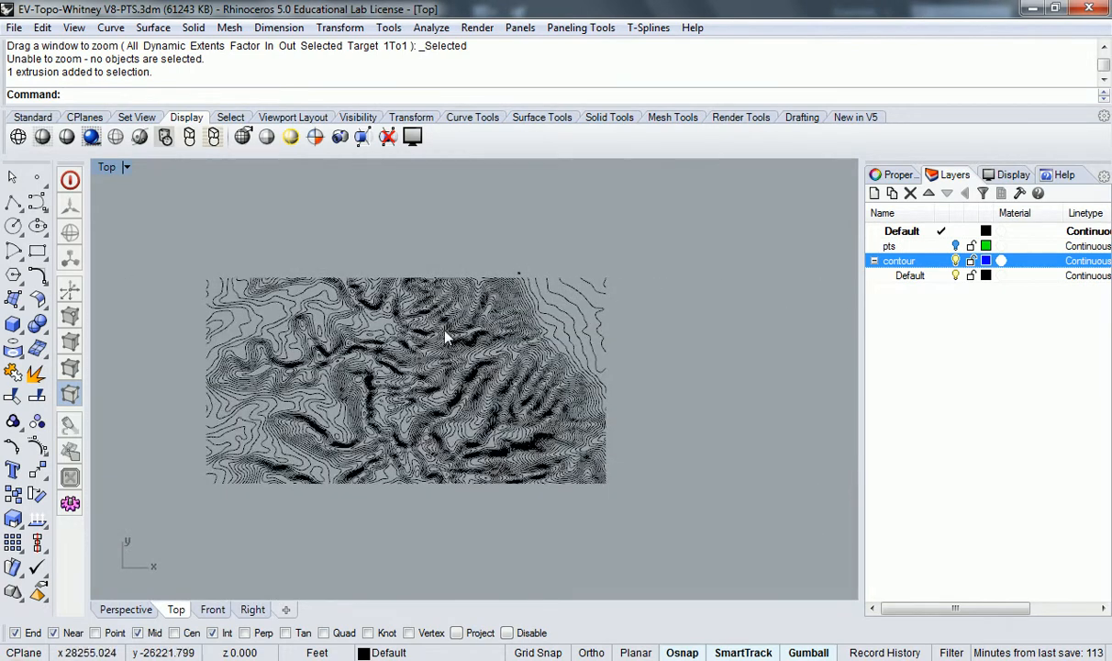
- Scale all the contour curves by a factor of .1 from a point on the map's upper edge near the small box
{"action": "scroll", "coordinate": [448, 341], "scroll_direction": "up", "scroll_amount": 2}
{"action": "left_click_drag", "start_coordinate": [409, 332], "coordinate": [496, 355]}
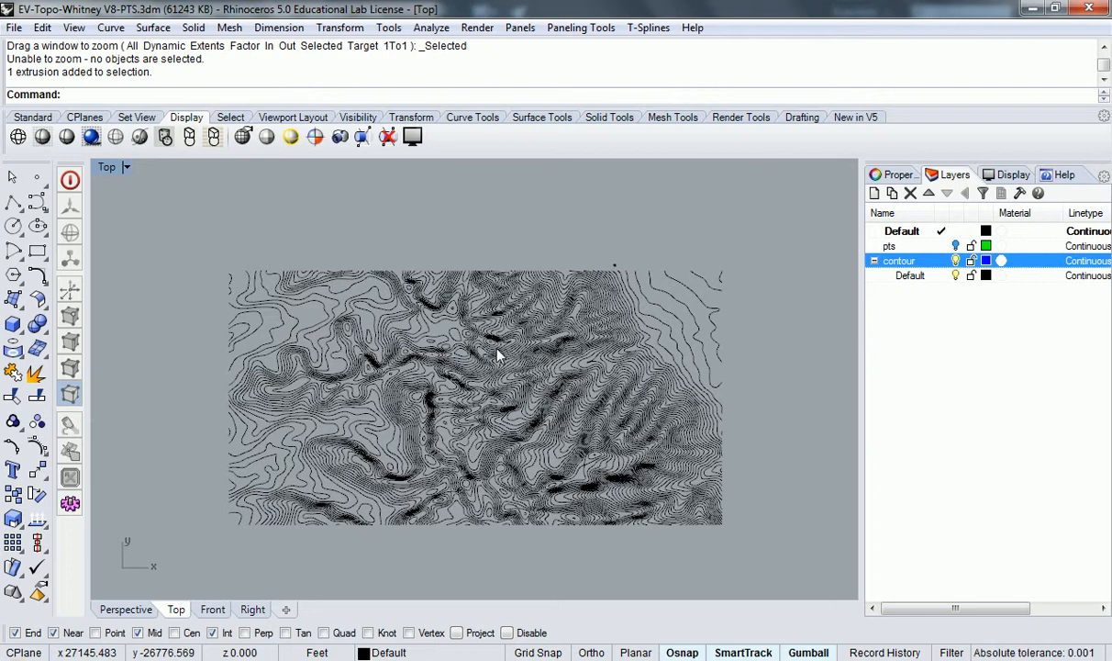
{"action": "scroll", "coordinate": [533, 292], "scroll_direction": "up", "scroll_amount": 1}
{"action": "scroll", "coordinate": [543, 286], "scroll_direction": "up", "scroll_amount": 1}
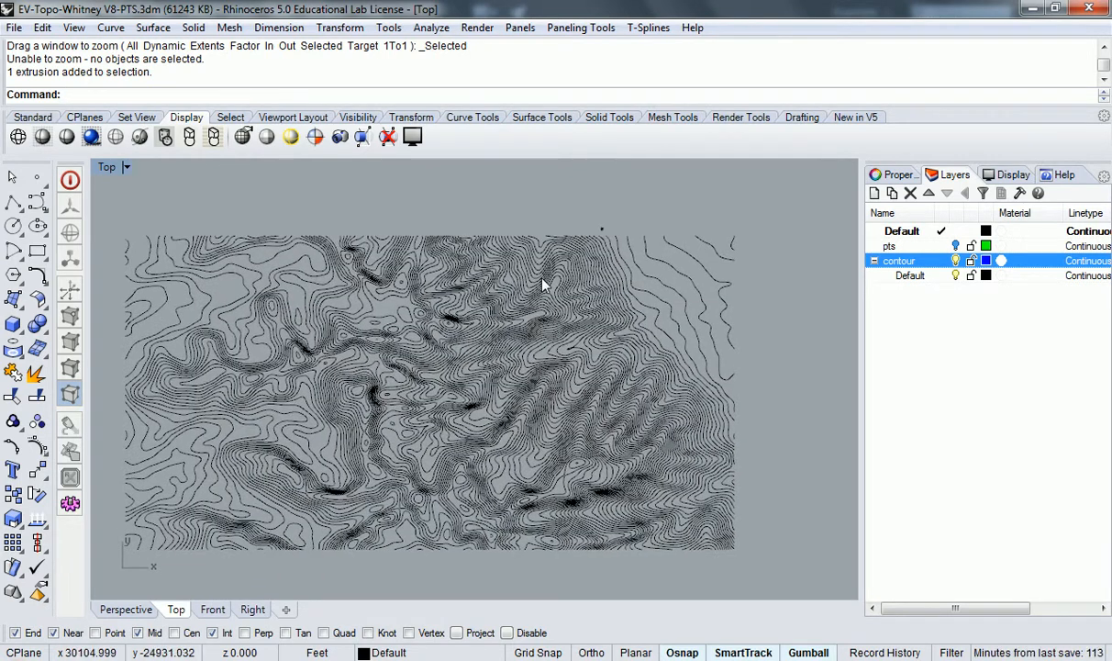
{"action": "scroll", "coordinate": [422, 280], "scroll_direction": "down", "scroll_amount": 2}
{"action": "left_click_drag", "start_coordinate": [257, 428], "coordinate": [688, 261]}
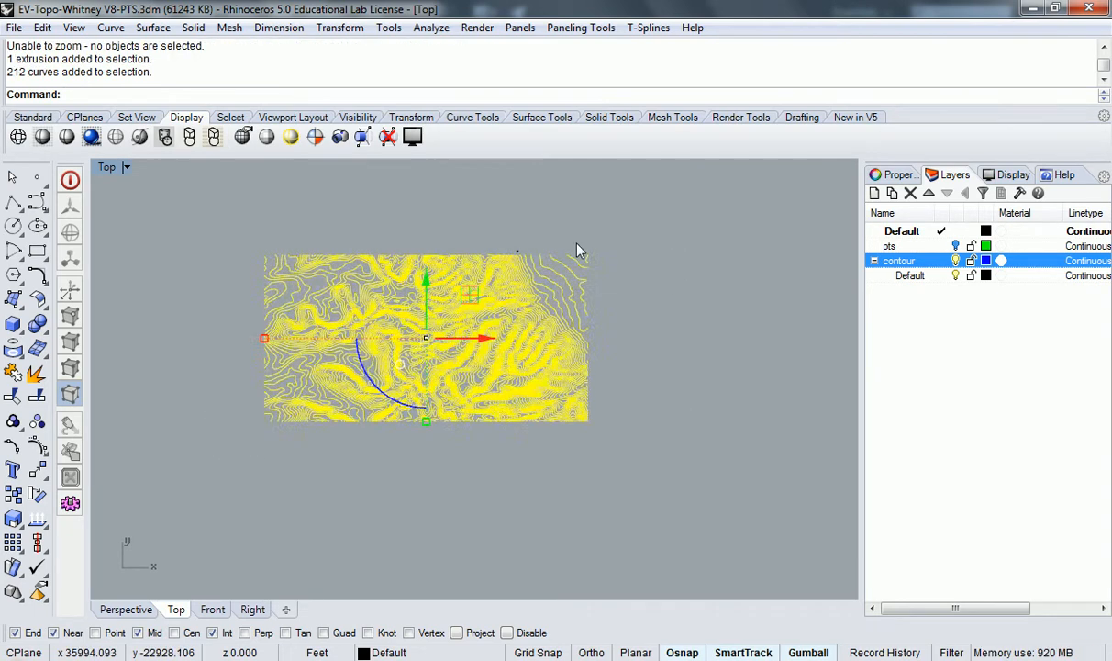
{"action": "scroll", "coordinate": [516, 266], "scroll_direction": "up", "scroll_amount": 5}
{"action": "type", "text": "Scale"}
{"action": "key", "text": "Return"}
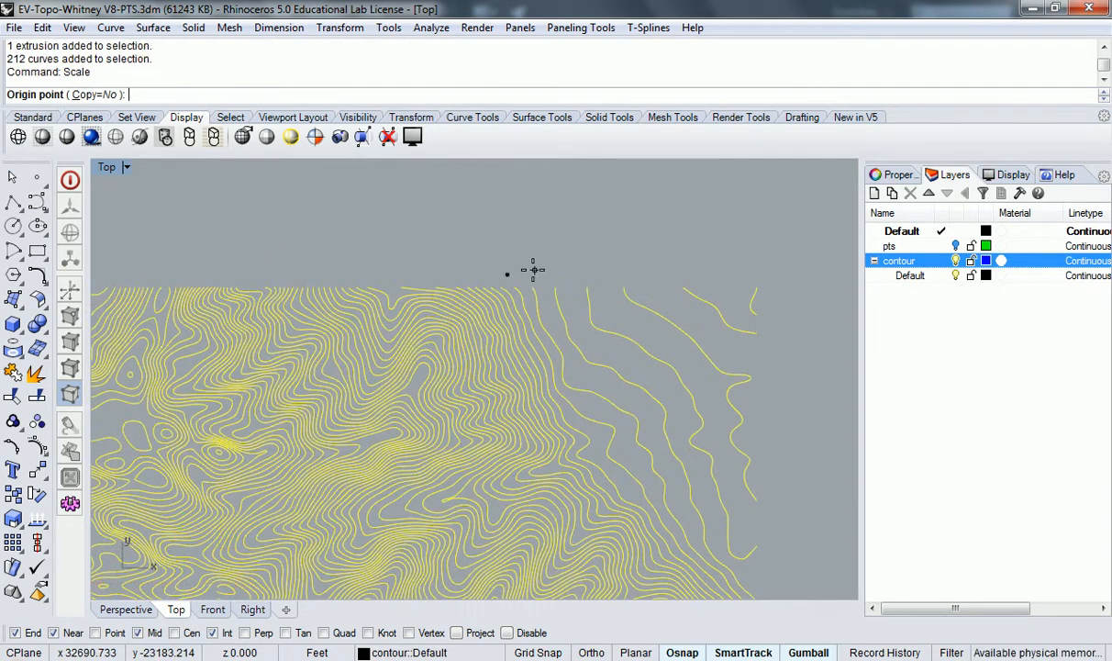
{"action": "left_click", "coordinate": [507, 284]}
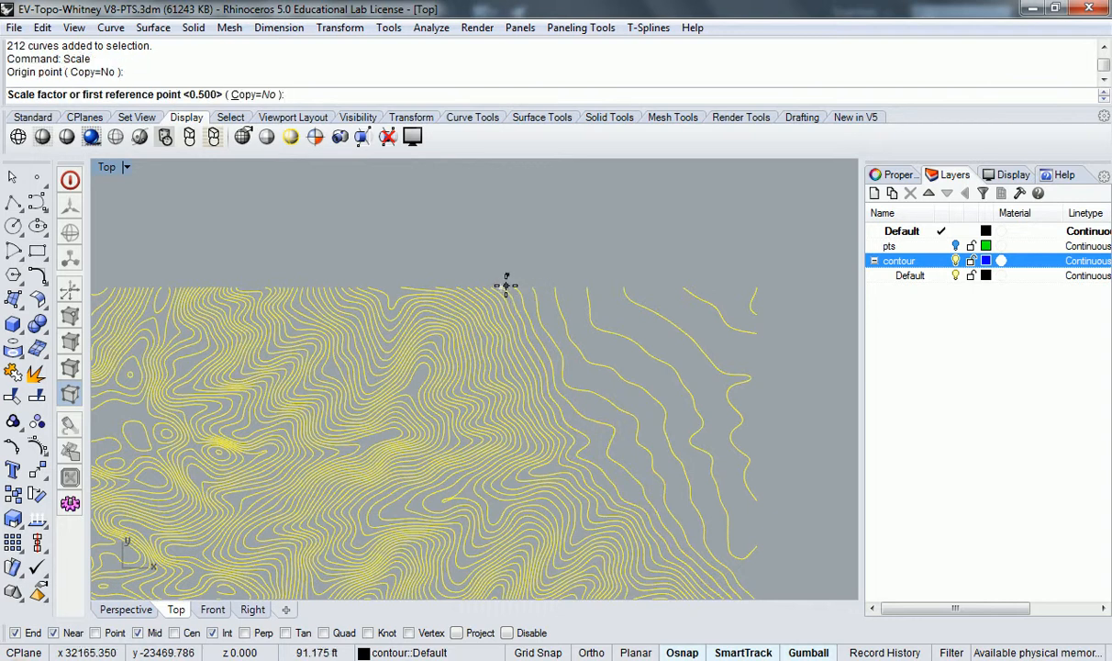
{"action": "key", "text": "Return"}
{"action": "key", "text": "Escape"}
- Move the small box from above the contour map onto the contours in its upper middle area
{"action": "scroll", "coordinate": [504, 275], "scroll_direction": "up", "scroll_amount": 10}
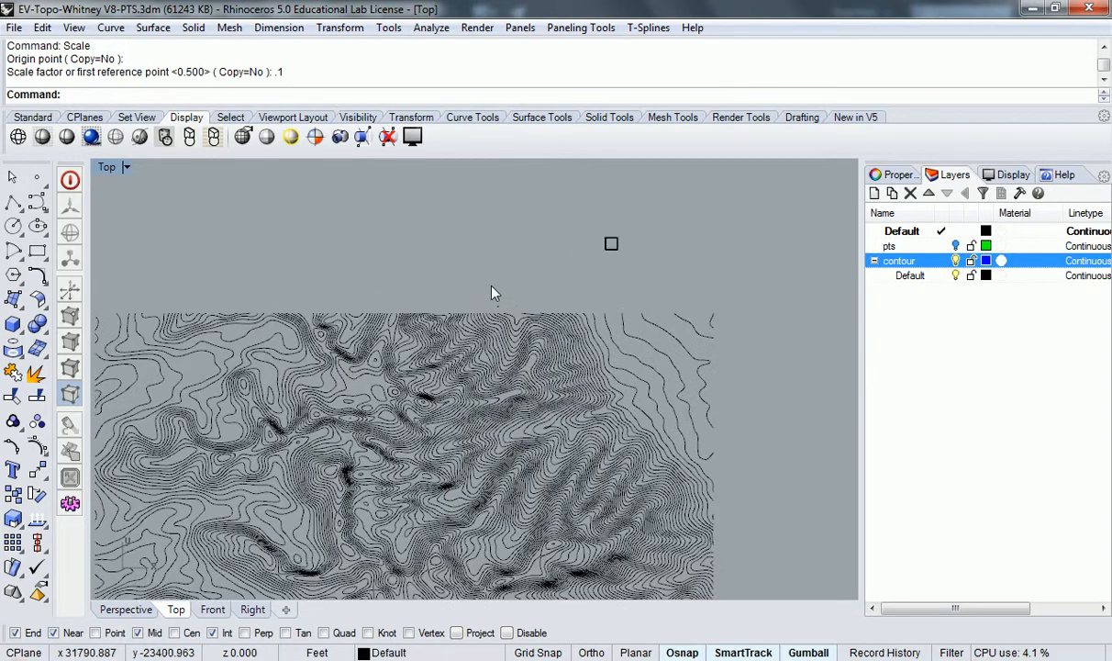
{"action": "left_click", "coordinate": [644, 207]}
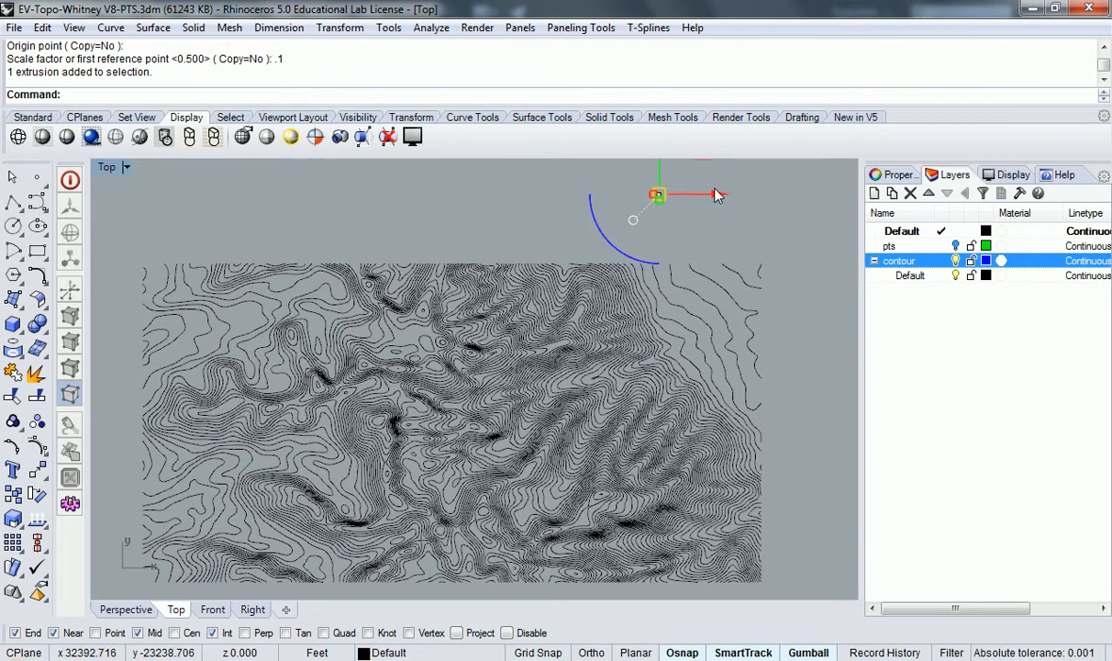
{"action": "left_click_drag", "start_coordinate": [655, 177], "coordinate": [655, 348]}
{"action": "left_click_drag", "start_coordinate": [713, 392], "coordinate": [486, 390]}
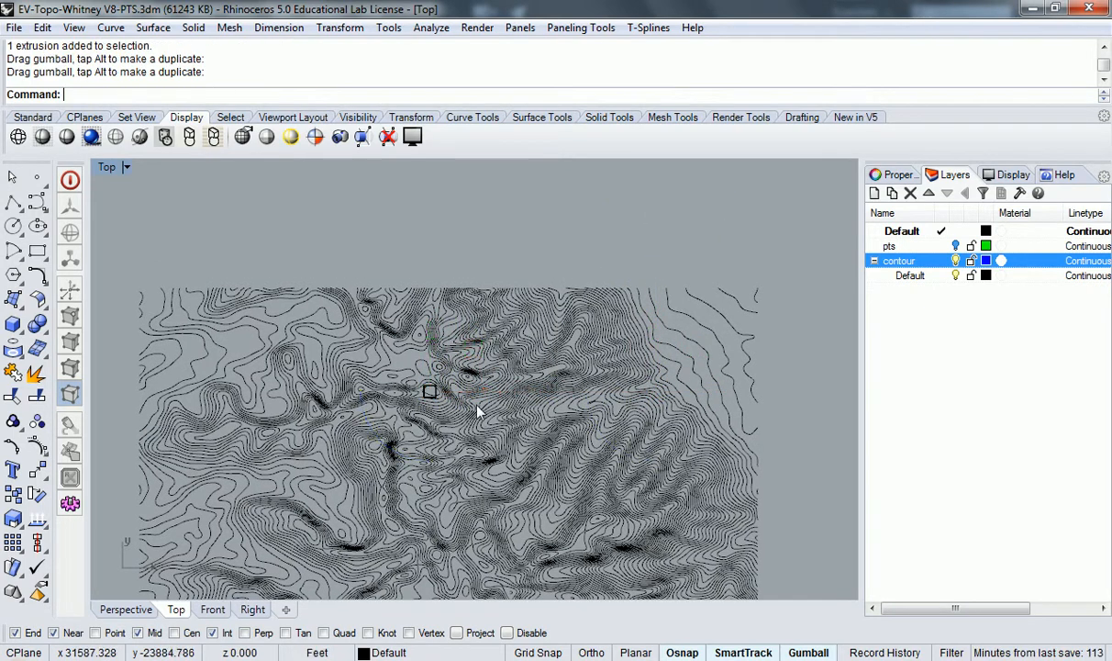
{"action": "key", "text": "Escape"}
- Try scaling the small box on the contour map by a factor of 10
{"action": "left_click", "coordinate": [481, 325]}
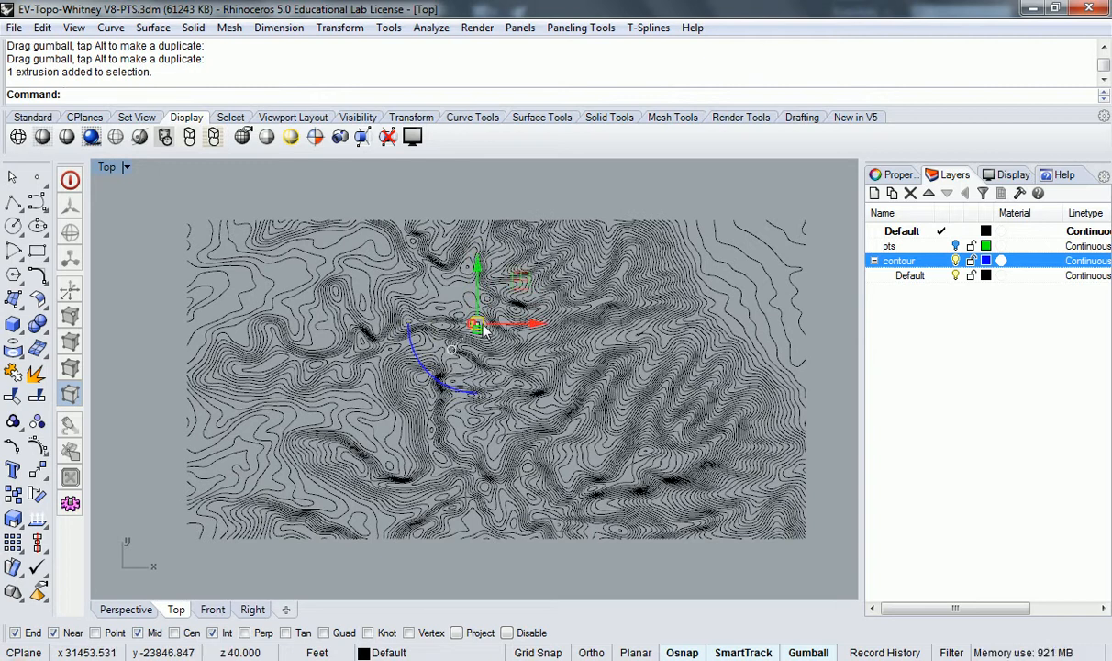
{"action": "key", "text": "Return"}
{"action": "left_click", "coordinate": [478, 323]}
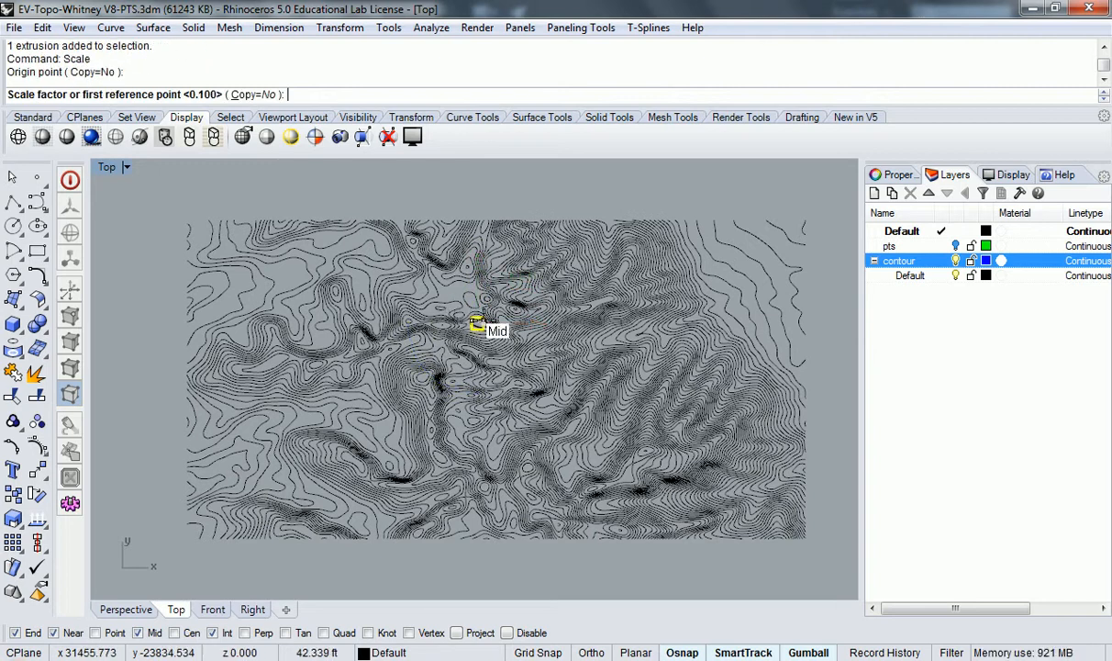
{"action": "type", "text": "10"}
{"action": "key", "text": "Return"}
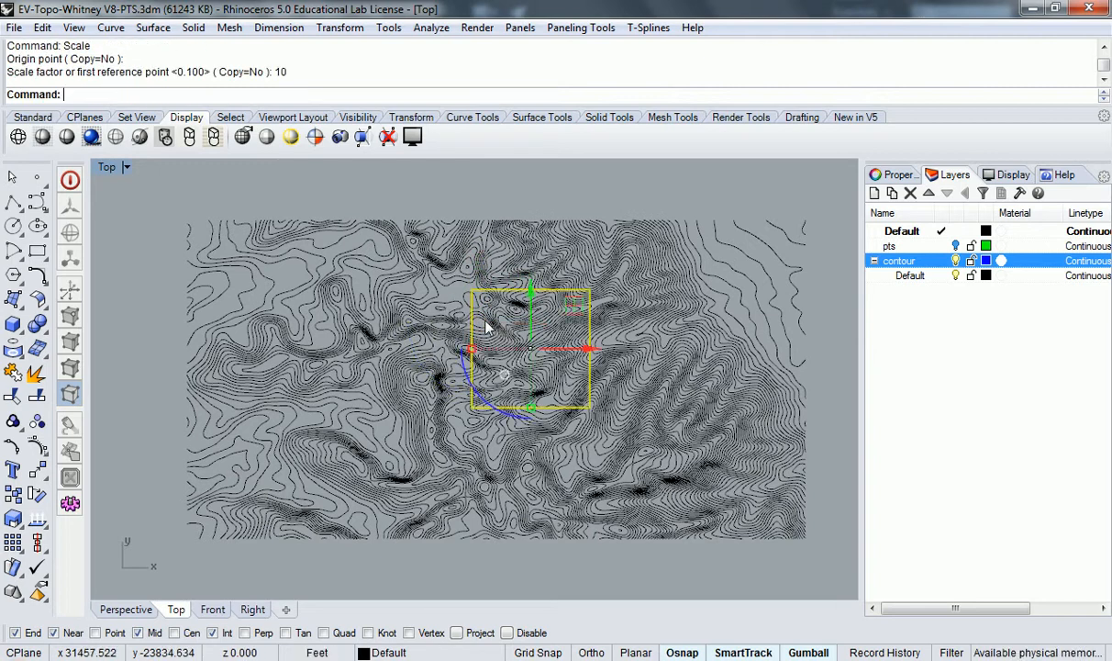
- Try moving the enlarged box up and left to the map's upper edge
{"action": "key", "text": "Escape"}
{"action": "left_click", "coordinate": [591, 365]}
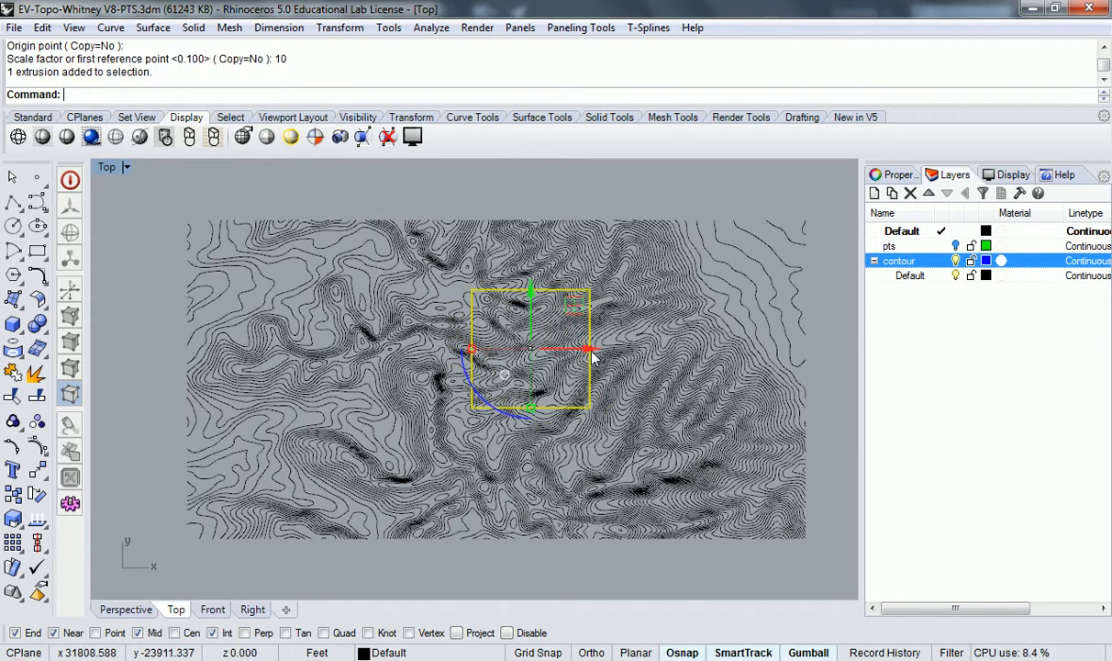
{"action": "left_click_drag", "start_coordinate": [530, 295], "coordinate": [544, 227]}
{"action": "left_click_drag", "start_coordinate": [593, 276], "coordinate": [532, 276]}
- Undo the enlarged box's moves and its tenfold scaling, keeping the small box in the map's upper middle area
{"action": "key", "text": "ctrl+z"}
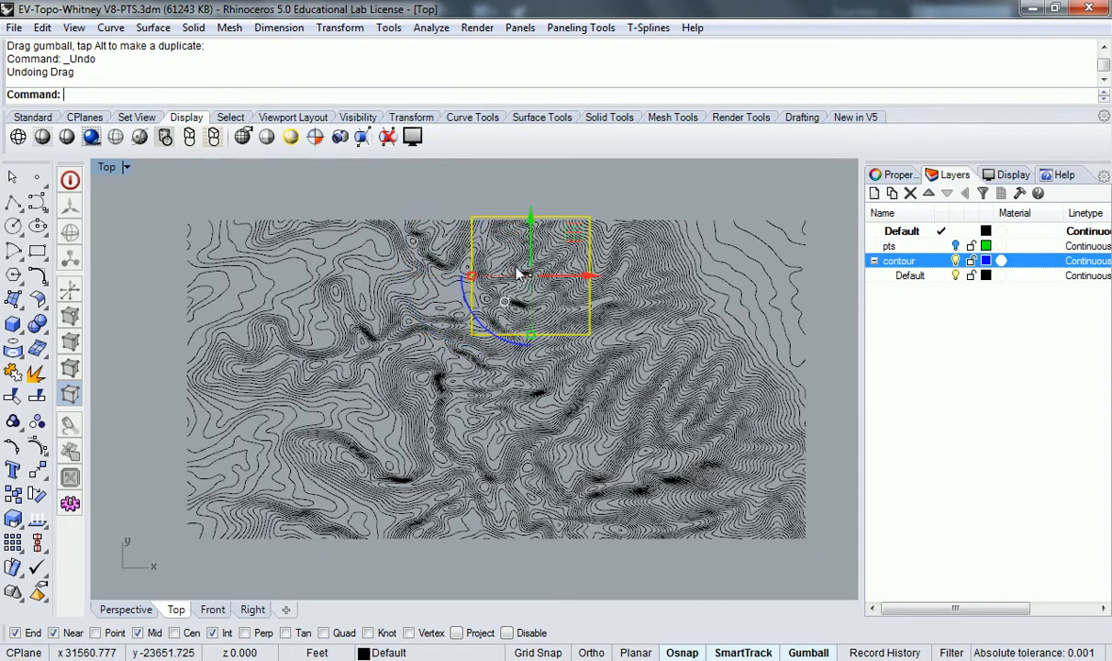
{"action": "key", "text": "ctrl+z"}
{"action": "key", "text": "ctrl+z"}
{"action": "key", "text": "ctrl+z"}
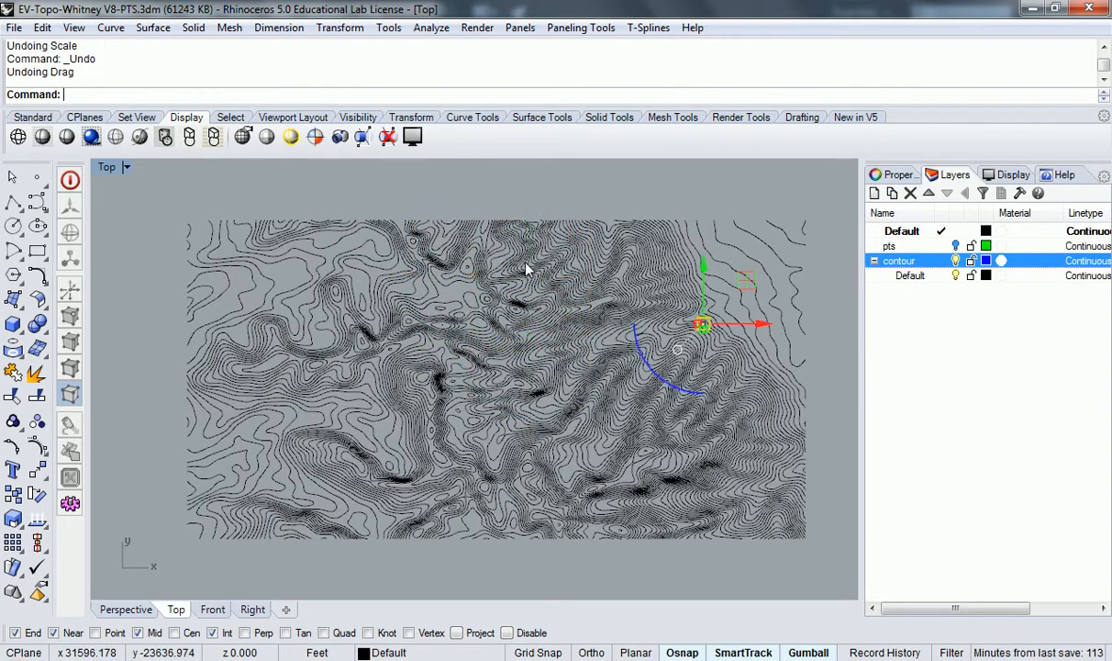
{"action": "key", "text": "ctrl+y"}
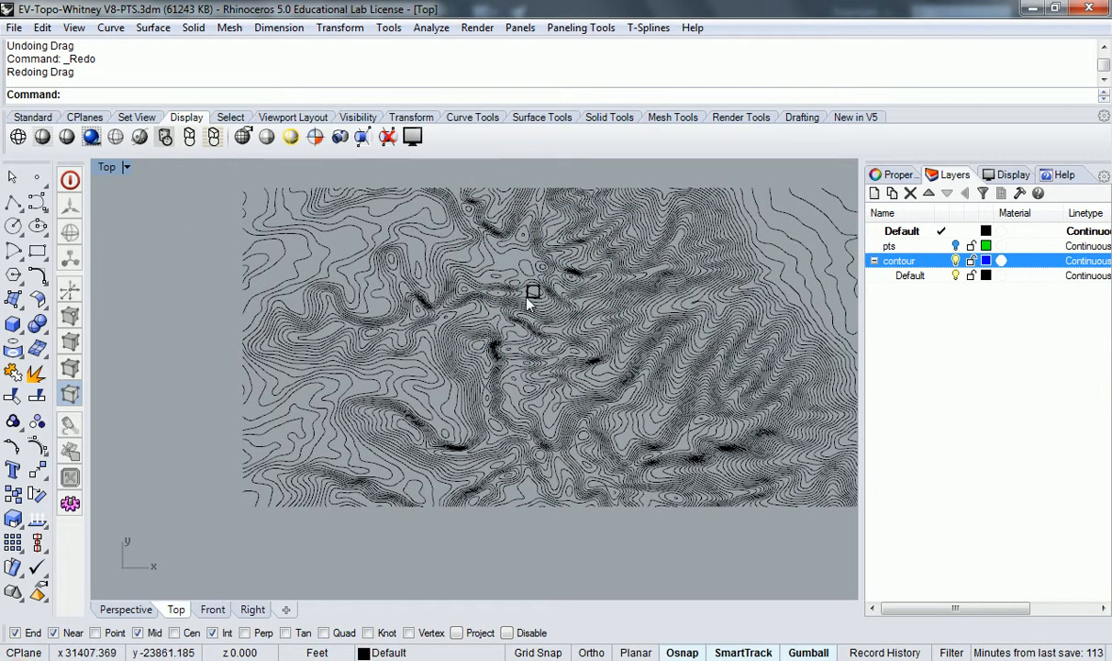
- Move the small box down and left to just beside the steep dark ridge left of the map's centre
{"action": "left_click", "coordinate": [530, 291]}
{"action": "key", "text": "Up"}
{"action": "key", "text": "Return"}
{"action": "scroll", "coordinate": [529, 292], "scroll_direction": "up", "scroll_amount": 4}
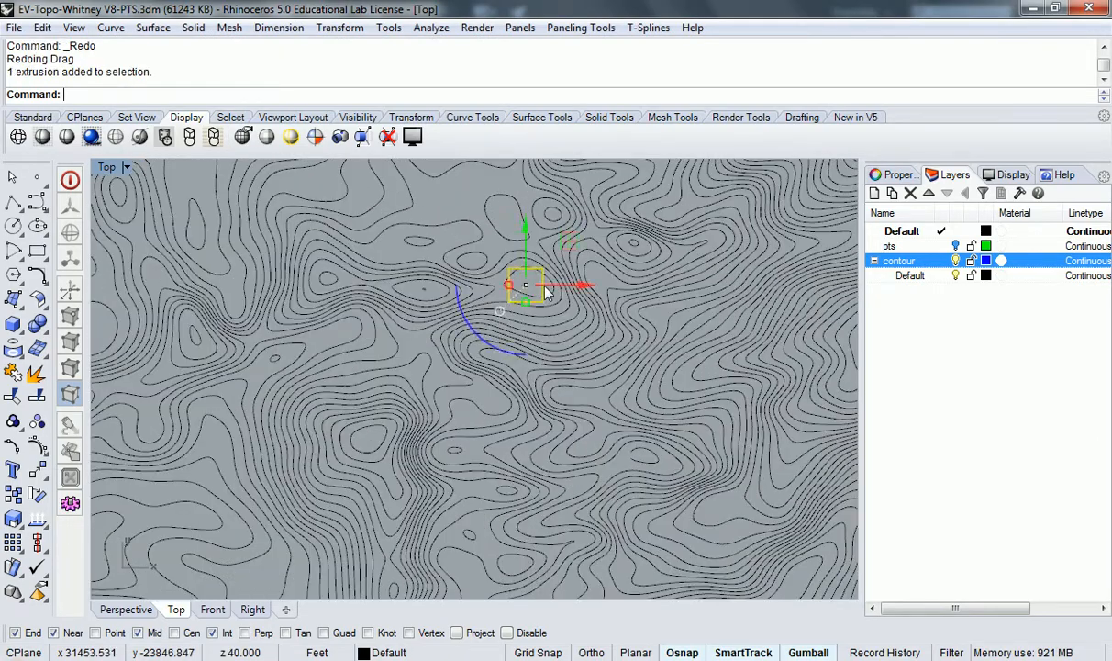
{"action": "scroll", "coordinate": [569, 329], "scroll_direction": "down", "scroll_amount": 3}
{"action": "scroll", "coordinate": [526, 338], "scroll_direction": "up", "scroll_amount": 4}
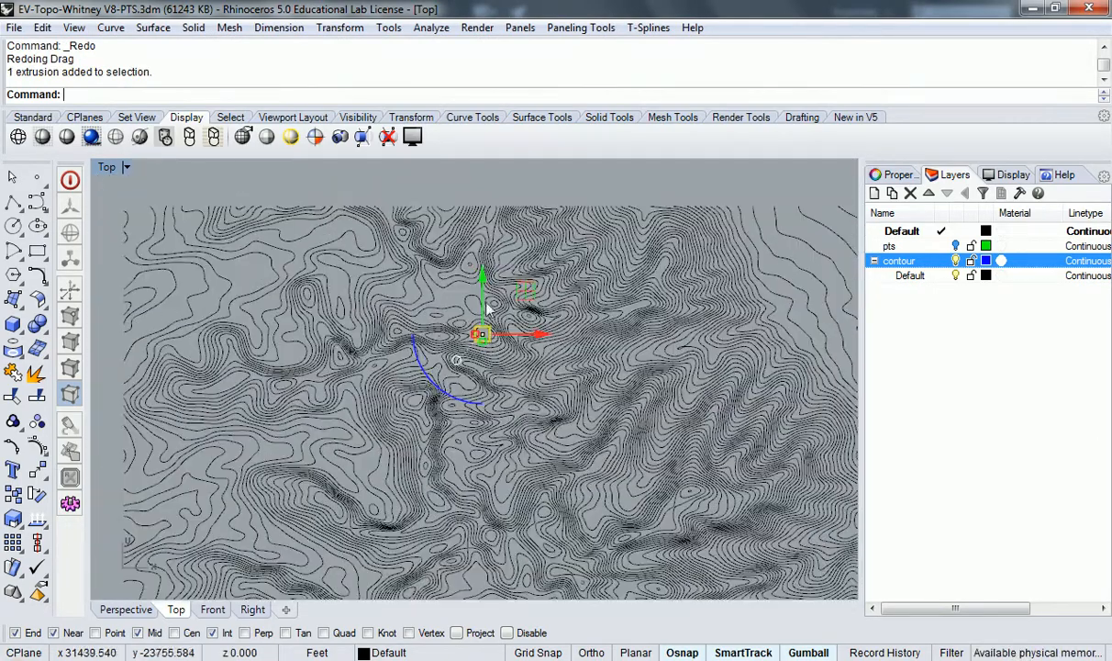
{"action": "left_click_drag", "start_coordinate": [479, 326], "coordinate": [473, 400]}
{"action": "key", "text": "Escape"}
{"action": "scroll", "coordinate": [428, 450], "scroll_direction": "down", "scroll_amount": 2}
{"action": "scroll", "coordinate": [429, 427], "scroll_direction": "up", "scroll_amount": 2}
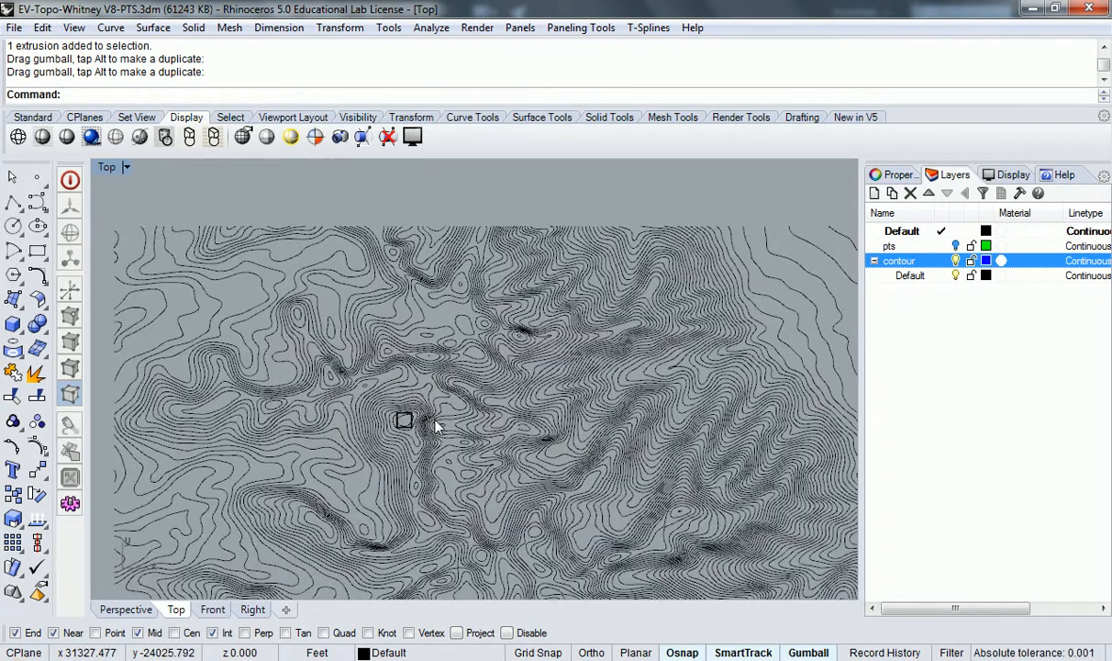
- Switch to Illustrator to compare its Whitney contour map with the box-scaled contours, and return to Rhinoceros
{"action": "scroll", "coordinate": [450, 417], "scroll_direction": "down", "scroll_amount": 2}
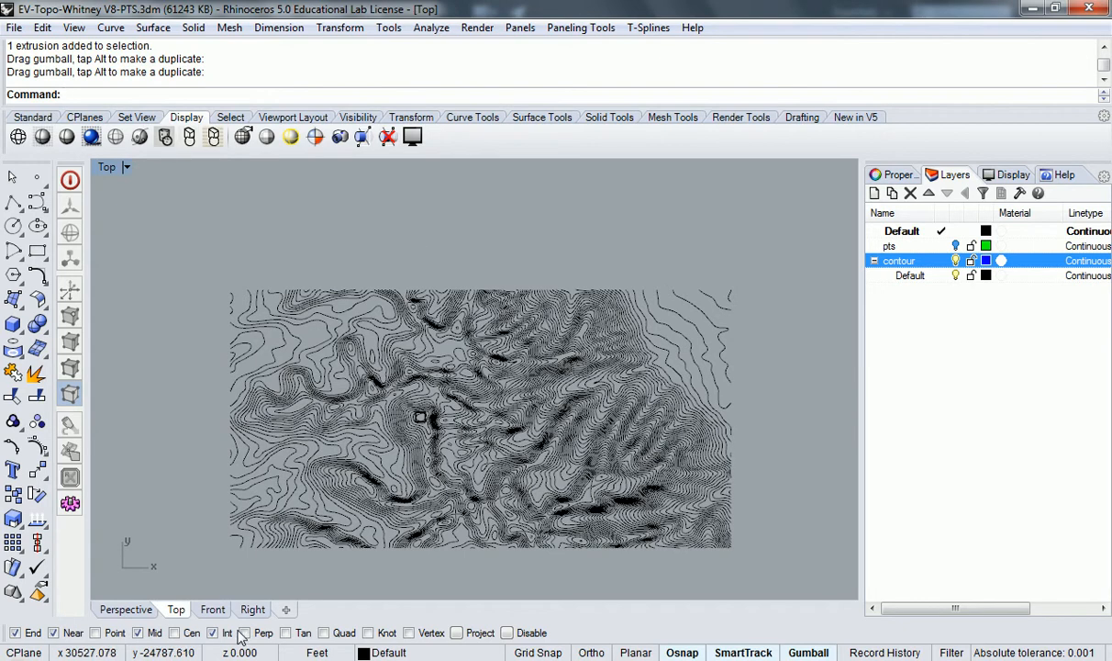
{"action": "key", "text": "alt+Tab"}
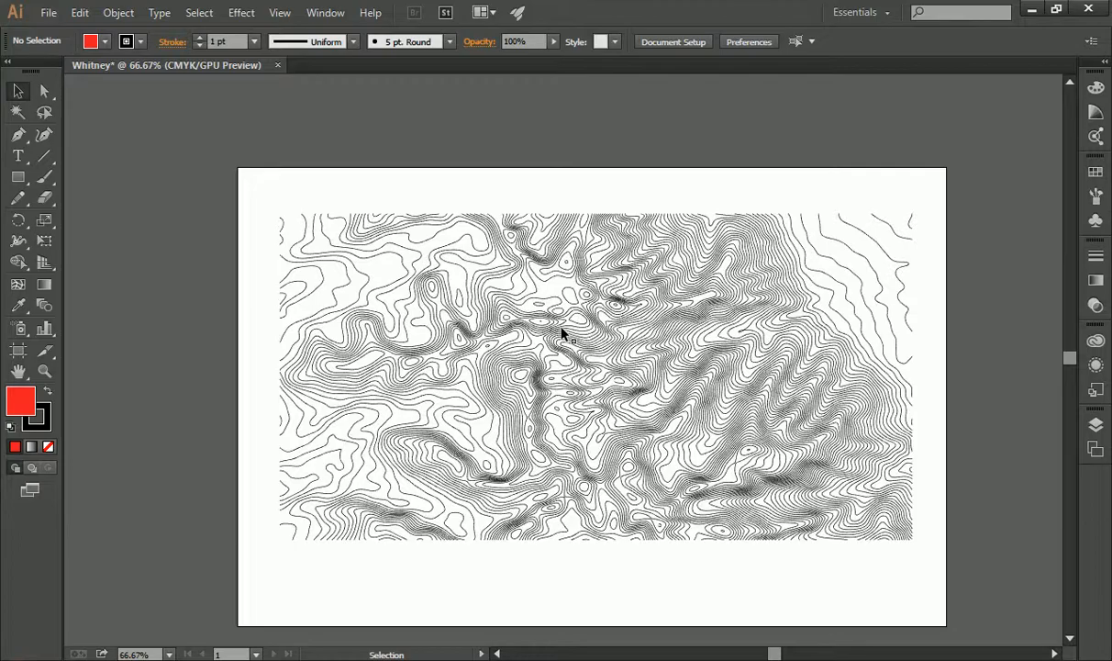
{"action": "key", "text": "alt+Tab"}
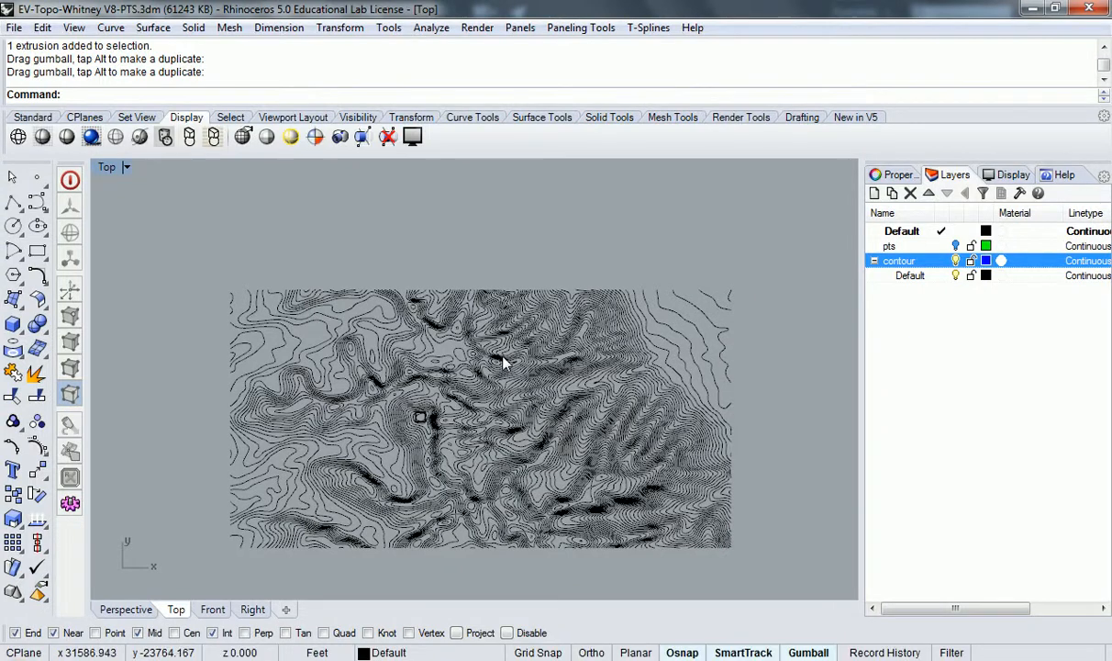
- Draw a rectangle around the map's upper middle area, extending slightly past the contours' upper edge
{"action": "scroll", "coordinate": [500, 356], "scroll_direction": "up", "scroll_amount": 5}
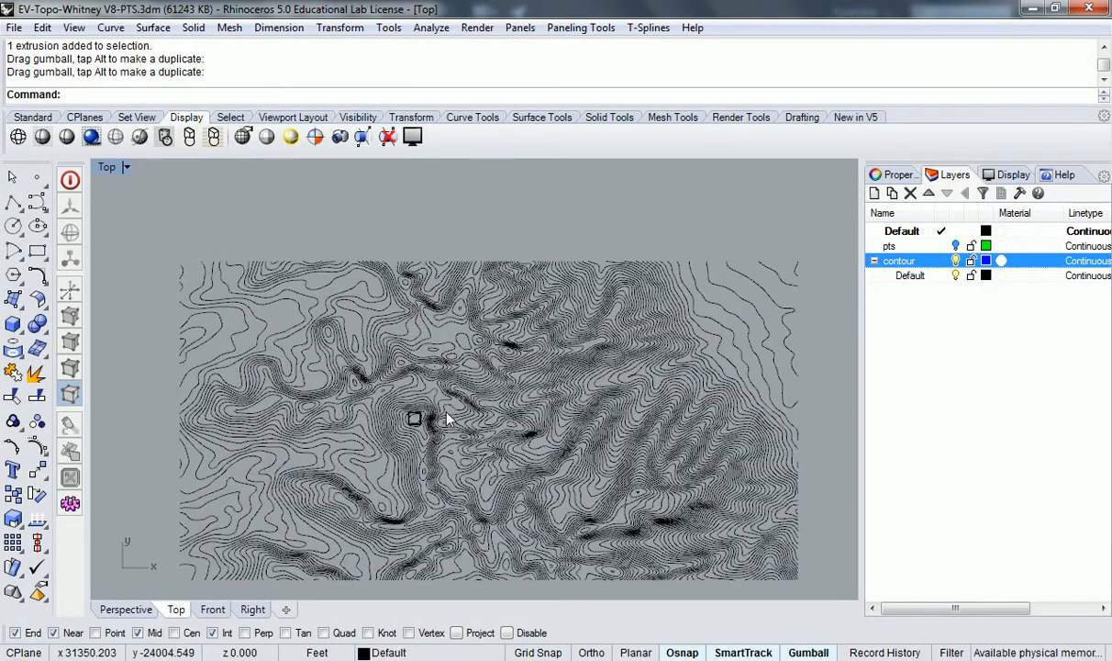
{"action": "left_click", "coordinate": [408, 420]}
{"action": "scroll", "coordinate": [473, 391], "scroll_direction": "down", "scroll_amount": 4}
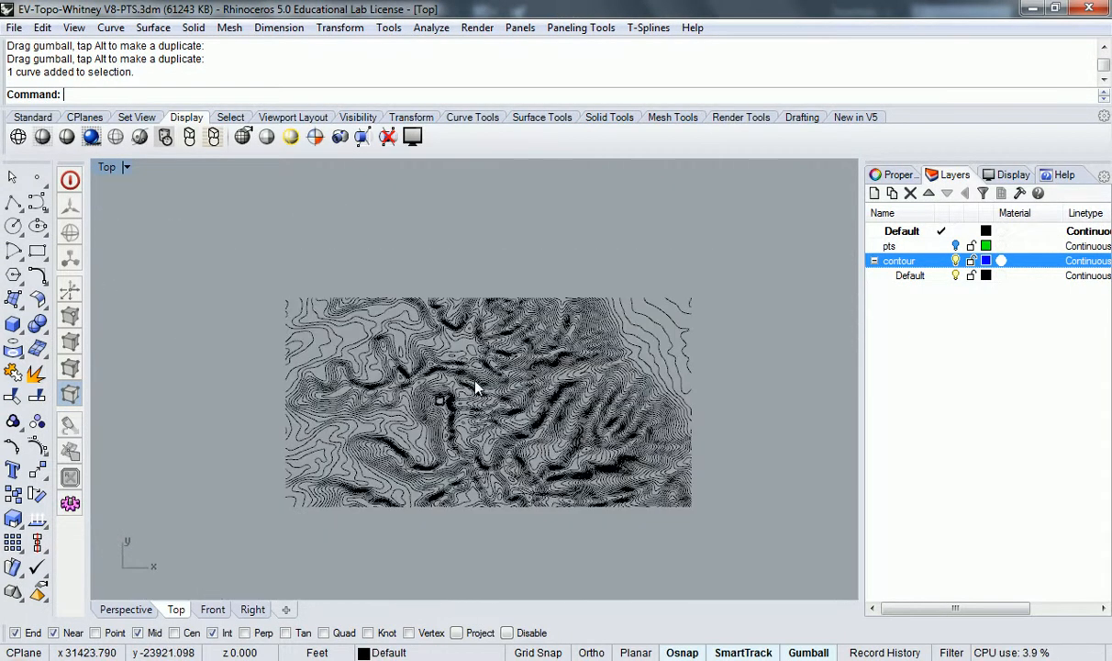
{"action": "scroll", "coordinate": [505, 312], "scroll_direction": "up", "scroll_amount": 3}
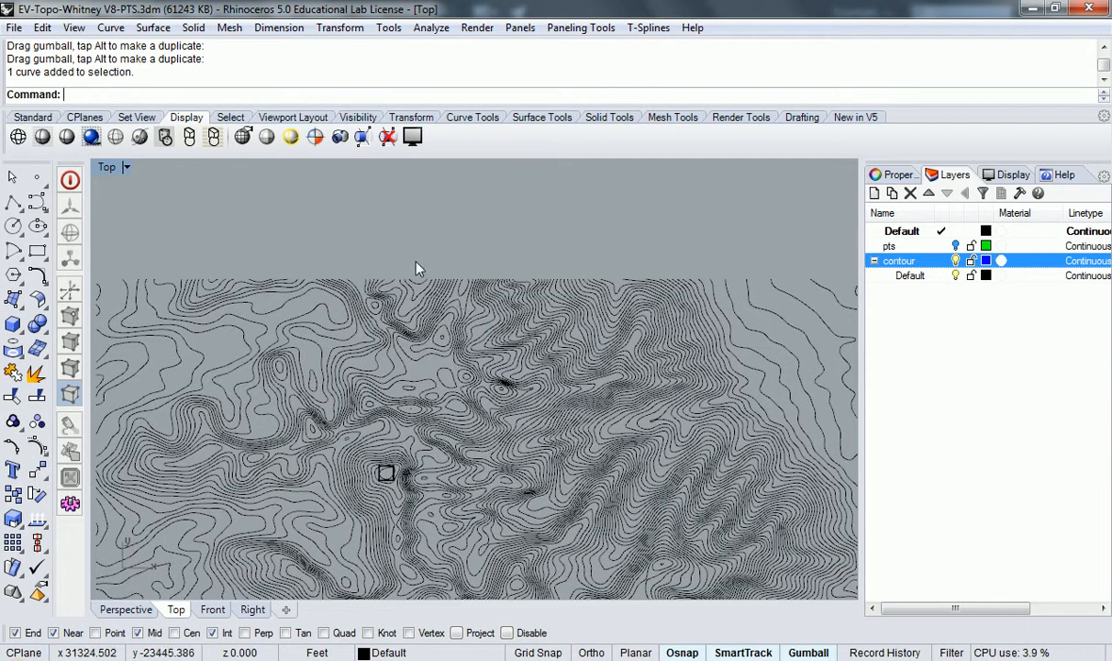
{"action": "left_click", "coordinate": [37, 250]}
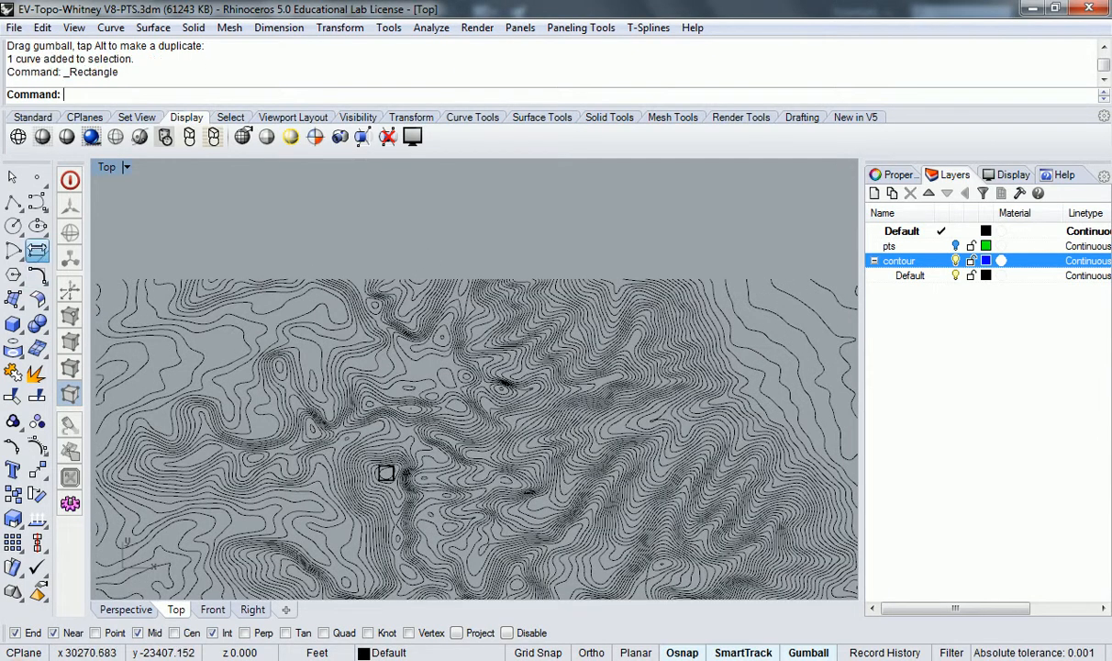
{"action": "left_click", "coordinate": [375, 261]}
{"action": "left_click", "coordinate": [530, 424]}
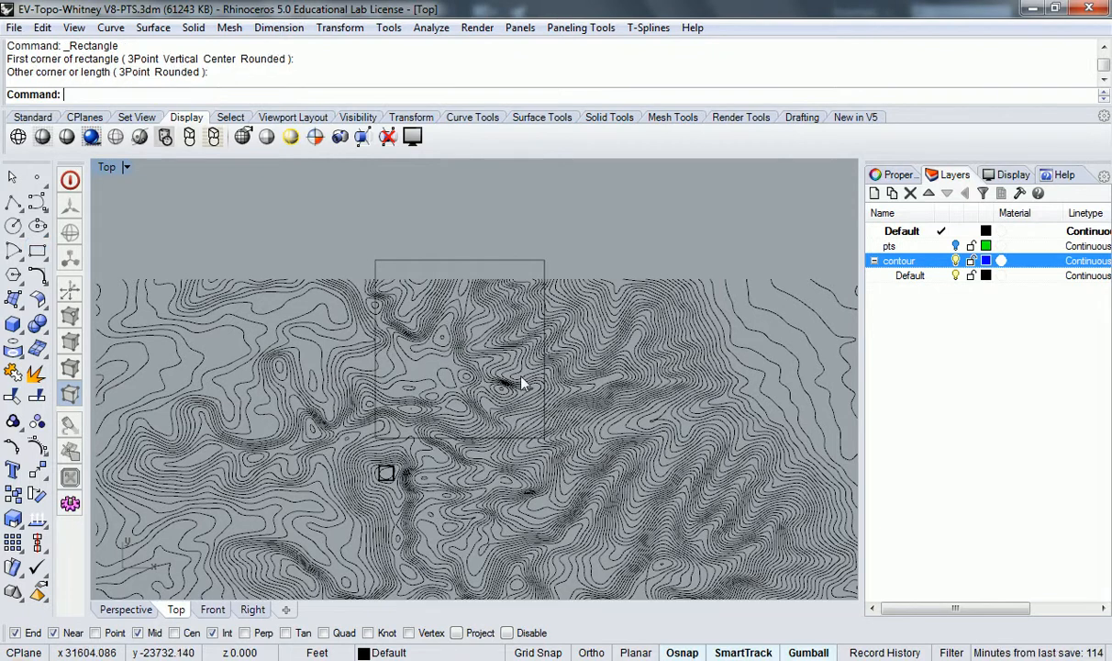
- Move the small box up and right from beside the steep ridge into the middle of the new rectangle
{"action": "scroll", "coordinate": [474, 339], "scroll_direction": "up", "scroll_amount": 3}
{"action": "left_click", "coordinate": [359, 522]}
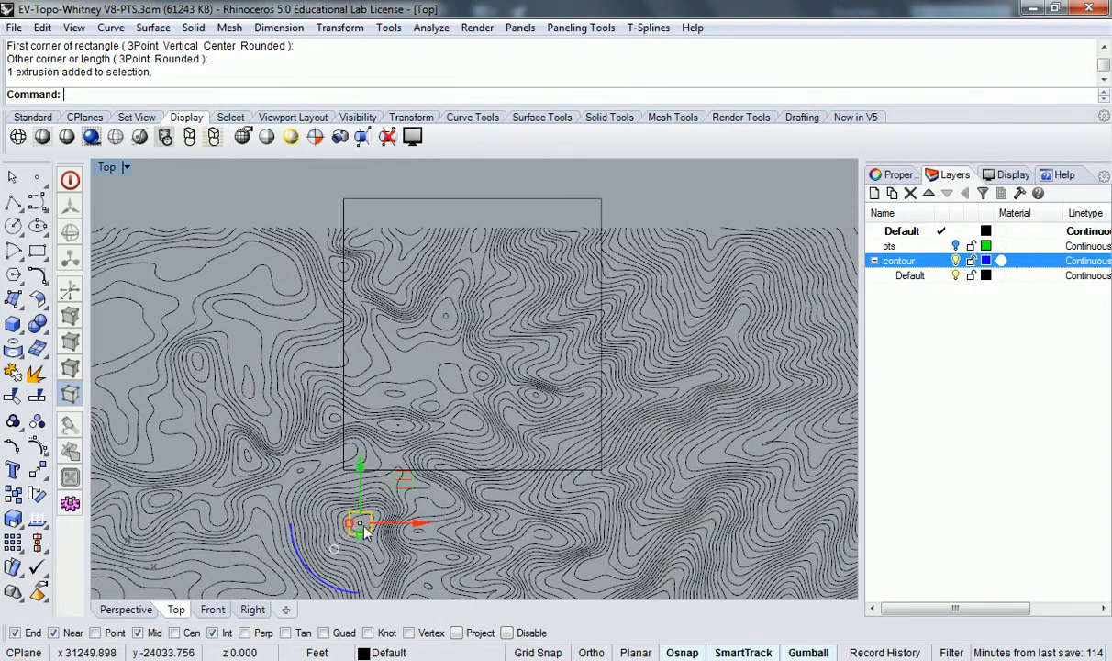
{"action": "left_click_drag", "start_coordinate": [358, 483], "coordinate": [551, 355]}
{"action": "left_click_drag", "start_coordinate": [491, 290], "coordinate": [491, 275]}
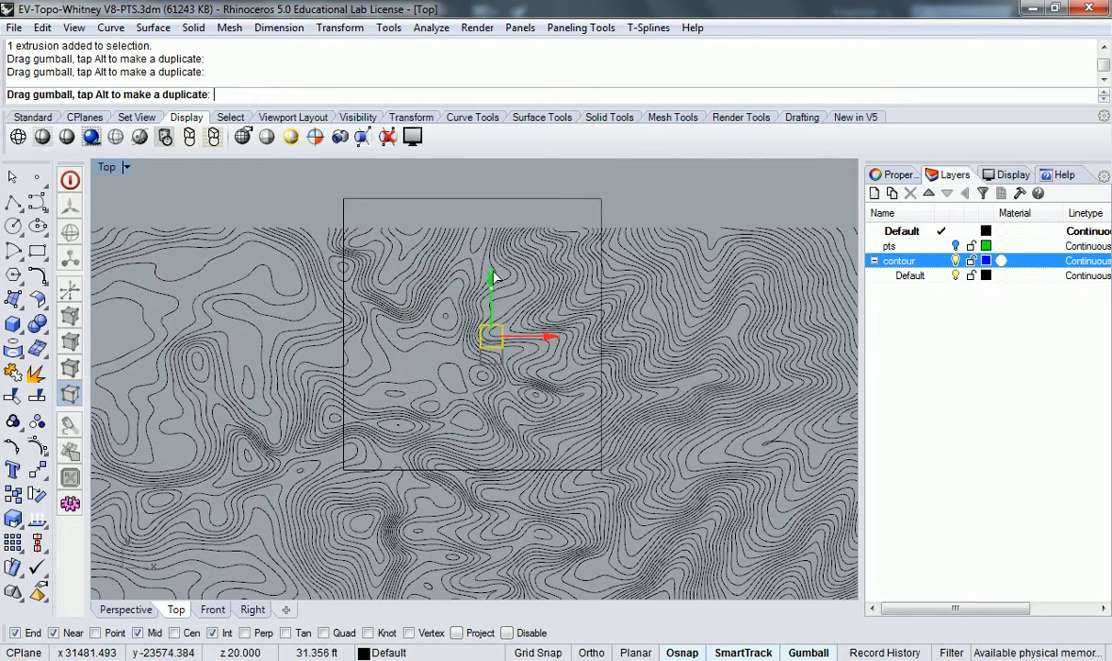
{"action": "key", "text": "Escape"}
{"action": "left_click_drag", "start_coordinate": [526, 379], "coordinate": [477, 389]}
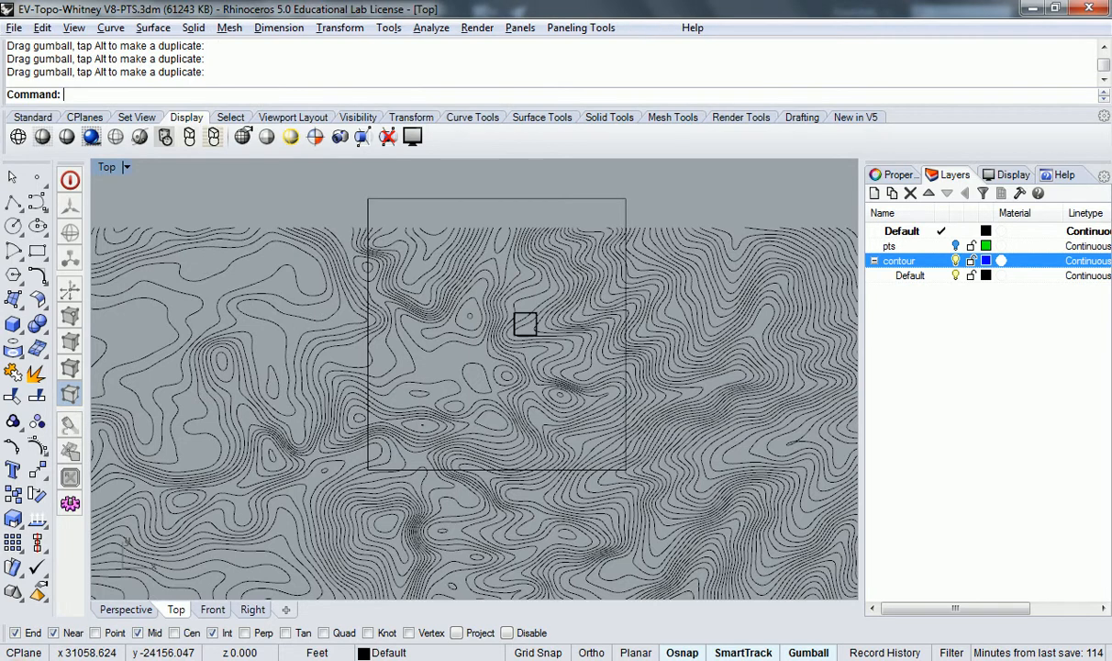
- Switch to Illustrator and examine the Whitney contour map on its artboard
{"action": "key", "text": "alt+Tab"}
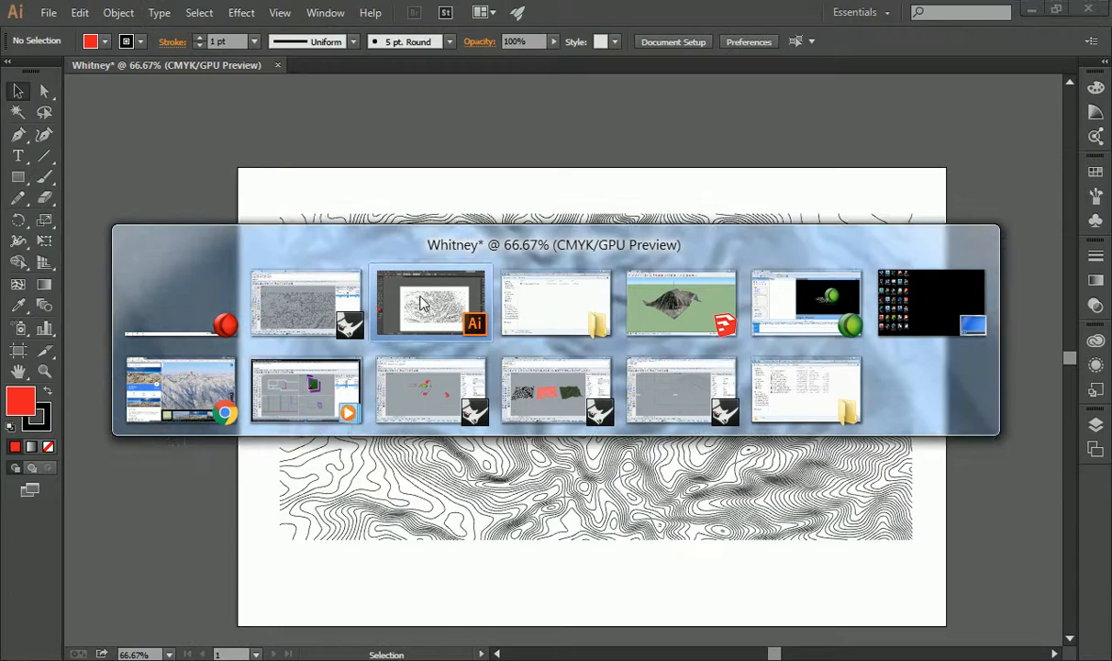
{"action": "left_click", "coordinate": [431, 303]}
{"action": "right_click", "coordinate": [658, 183]}
{"action": "left_click", "coordinate": [602, 195]}
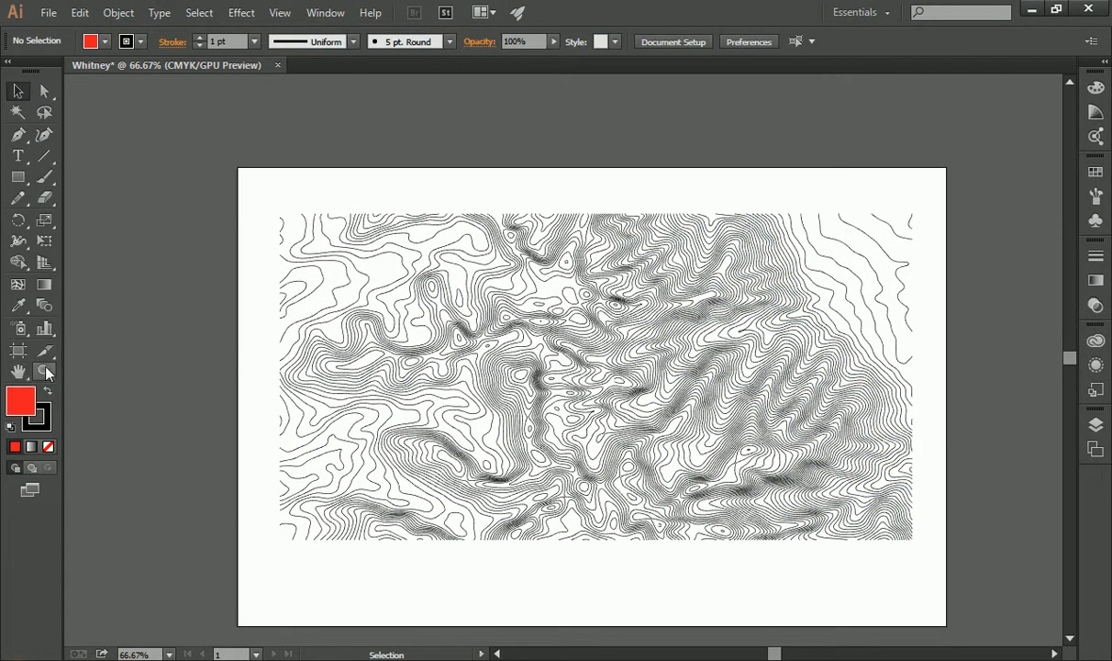
{"action": "scroll", "coordinate": [766, 329], "scroll_direction": "down", "scroll_amount": 1}
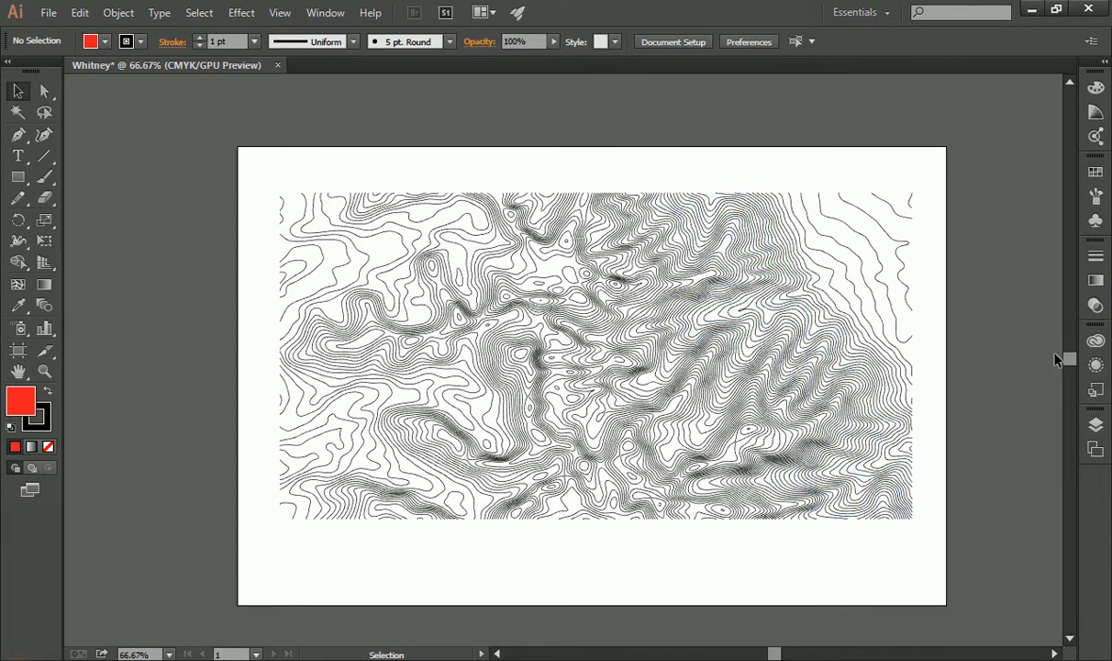
{"action": "left_click_drag", "start_coordinate": [771, 652], "coordinate": [771, 651]}
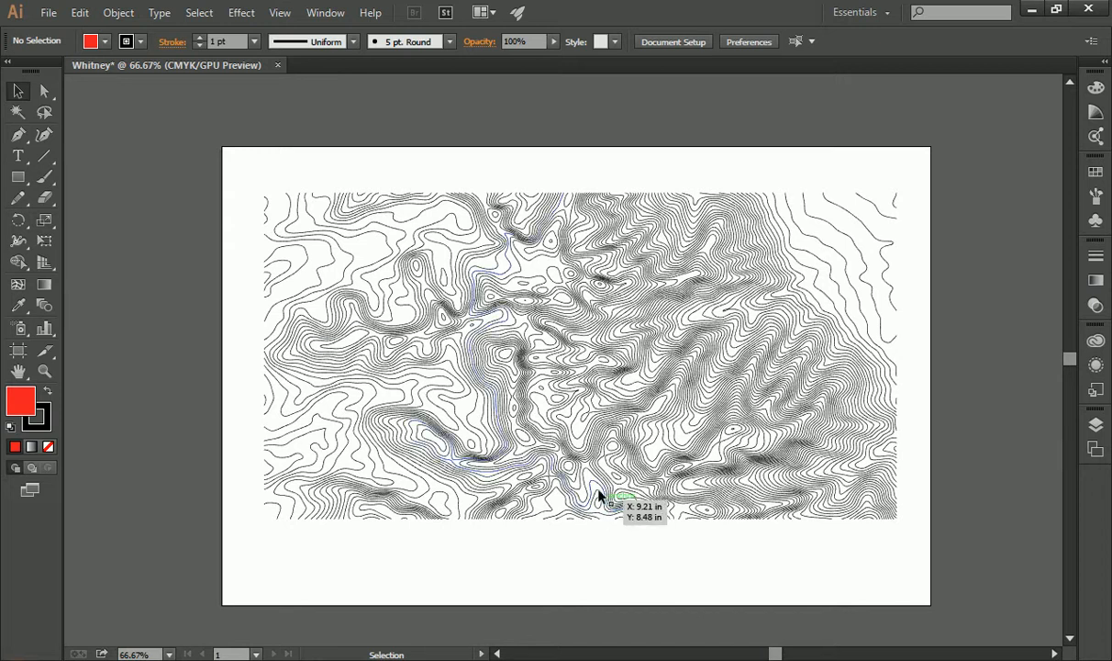
- Return to Rhinoceros and show all four viewports to locate the terrain surface near the contour map
{"action": "key", "text": "alt+Tab"}
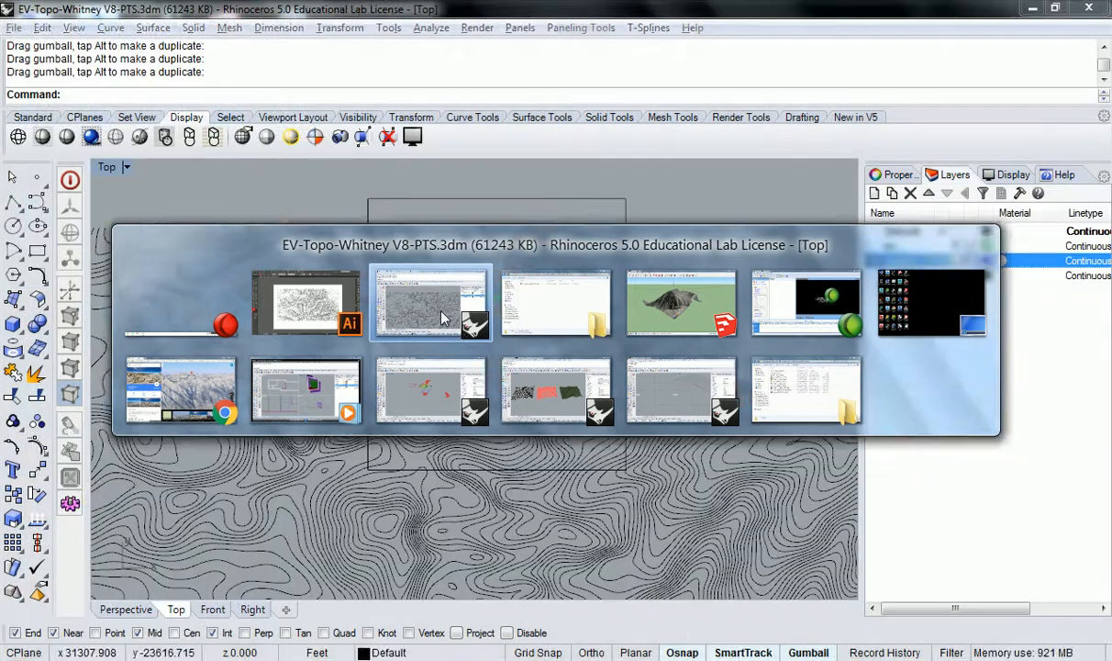
{"action": "left_click", "coordinate": [465, 295]}
{"action": "scroll", "coordinate": [312, 184], "scroll_direction": "down", "scroll_amount": 6}
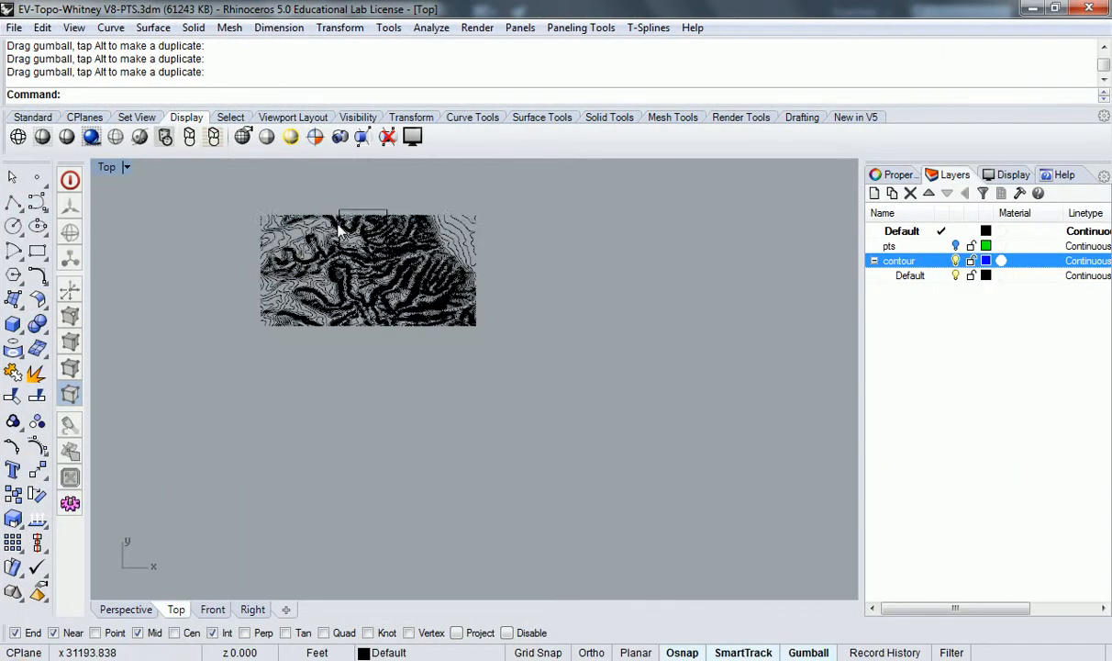
{"action": "scroll", "coordinate": [321, 310], "scroll_direction": "down", "scroll_amount": 5}
{"action": "scroll", "coordinate": [321, 310], "scroll_direction": "down", "scroll_amount": 2}
{"action": "left_click_drag", "start_coordinate": [321, 310], "coordinate": [210, 255]}
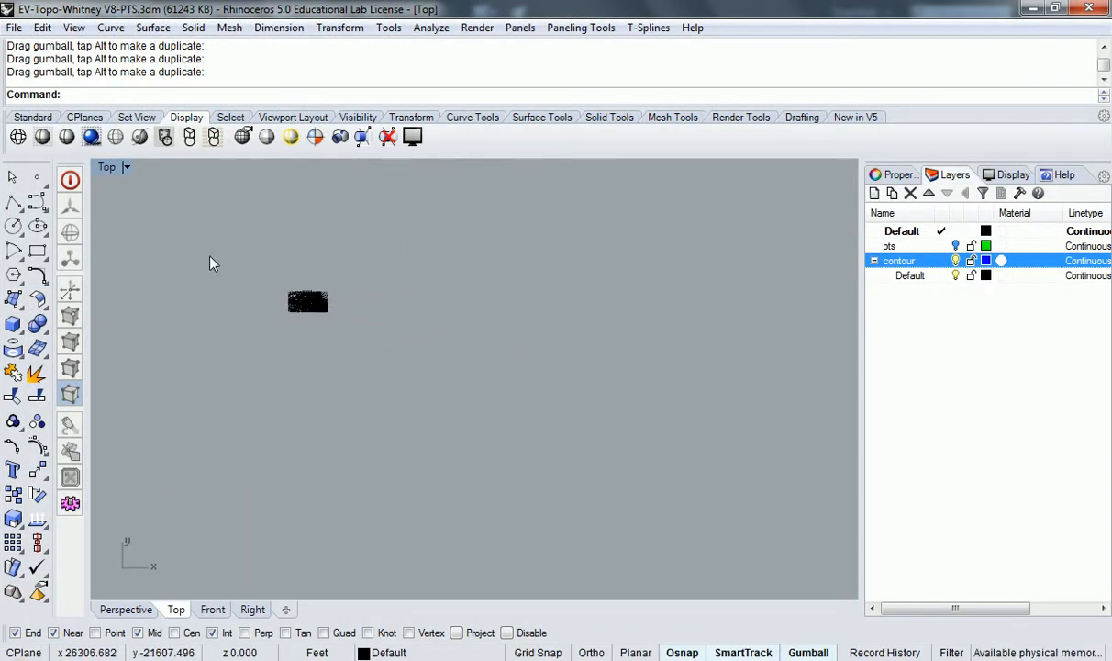
{"action": "double_click", "coordinate": [109, 170]}
{"action": "mouse_move", "coordinate": [389, 311]}
{"action": "left_mouse_down"}
{"action": "mouse_move", "coordinate": [531, 288]}
{"action": "mouse_move", "coordinate": [468, 340]}
{"action": "mouse_move", "coordinate": [389, 309]}
{"action": "left_mouse_up"}
{"action": "scroll", "coordinate": [321, 312], "scroll_direction": "down", "scroll_amount": 5}
{"action": "left_click_drag", "start_coordinate": [543, 307], "coordinate": [459, 305]}
{"action": "scroll", "coordinate": [220, 295], "scroll_direction": "down", "scroll_amount": 3}
{"action": "scroll", "coordinate": [136, 272], "scroll_direction": "up", "scroll_amount": 6}
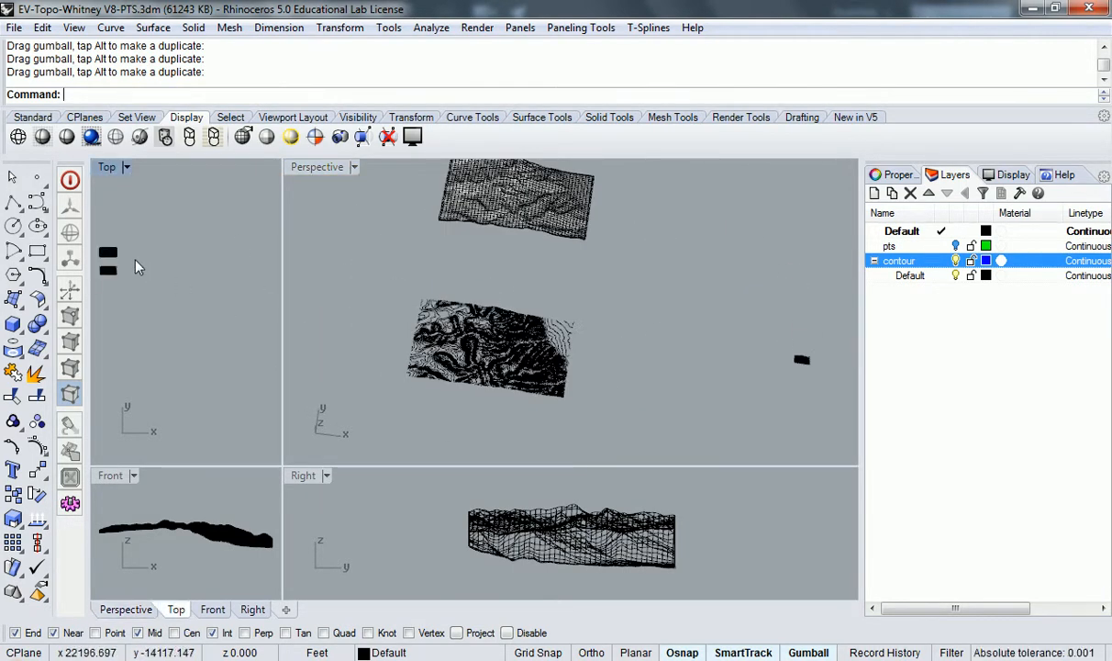
- Examine the gridded terrain surface and its contours in the Top and Perspective views, and maximize the Perspective viewport
{"action": "scroll", "coordinate": [155, 288], "scroll_direction": "up", "scroll_amount": 6}
{"action": "left_click_drag", "start_coordinate": [188, 229], "coordinate": [231, 341]}
{"action": "scroll", "coordinate": [213, 372], "scroll_direction": "up", "scroll_amount": 5}
{"action": "scroll", "coordinate": [203, 317], "scroll_direction": "down", "scroll_amount": 4}
{"action": "left_click_drag", "start_coordinate": [203, 216], "coordinate": [203, 316]}
{"action": "left_click_drag", "start_coordinate": [413, 225], "coordinate": [514, 248]}
{"action": "scroll", "coordinate": [408, 314], "scroll_direction": "up", "scroll_amount": 8}
{"action": "left_click_drag", "start_coordinate": [424, 321], "coordinate": [487, 229]}
{"action": "mouse_move", "coordinate": [519, 327]}
{"action": "left_mouse_down"}
{"action": "mouse_move", "coordinate": [510, 219]}
{"action": "mouse_move", "coordinate": [503, 240]}
{"action": "mouse_move", "coordinate": [535, 315]}
{"action": "mouse_move", "coordinate": [390, 319]}
{"action": "mouse_move", "coordinate": [608, 302]}
{"action": "mouse_move", "coordinate": [516, 321]}
{"action": "left_mouse_up"}
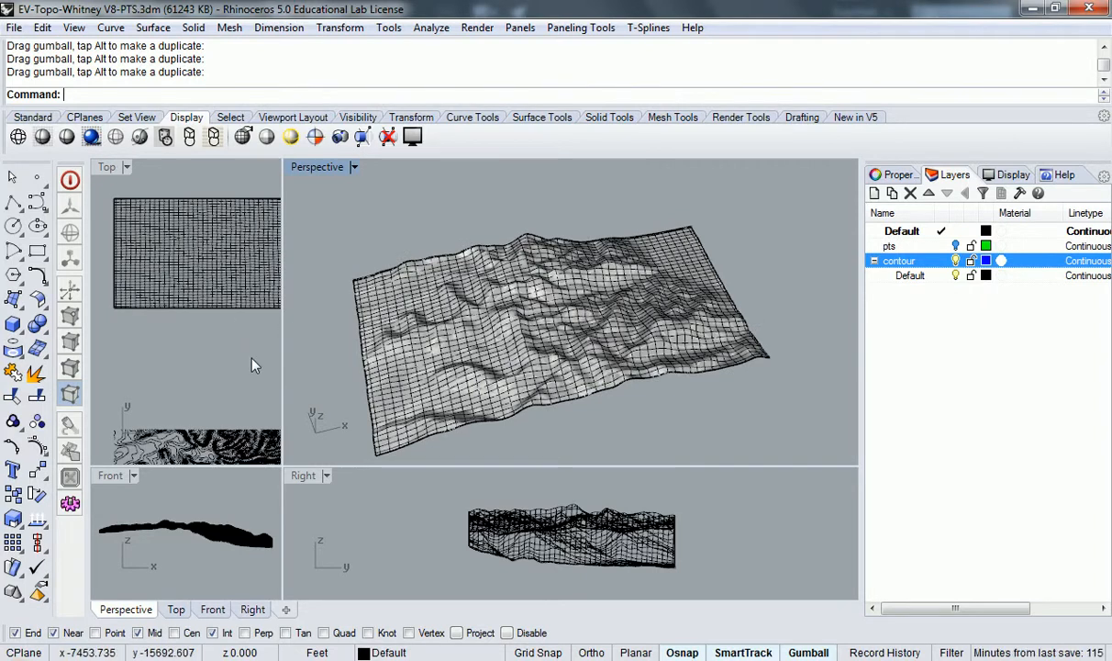
{"action": "scroll", "coordinate": [243, 358], "scroll_direction": "down", "scroll_amount": 6}
{"action": "left_click_drag", "start_coordinate": [225, 402], "coordinate": [196, 332]}
{"action": "scroll", "coordinate": [172, 359], "scroll_direction": "up", "scroll_amount": 9}
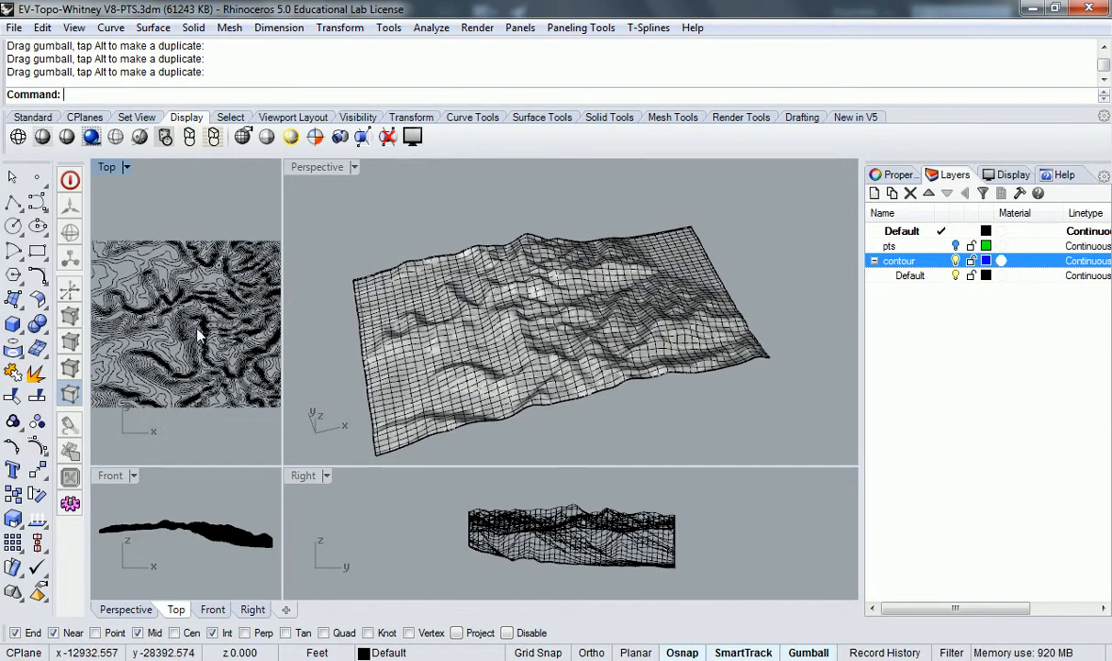
{"action": "double_click", "coordinate": [335, 167]}
{"action": "left_click_drag", "start_coordinate": [335, 169], "coordinate": [550, 317]}
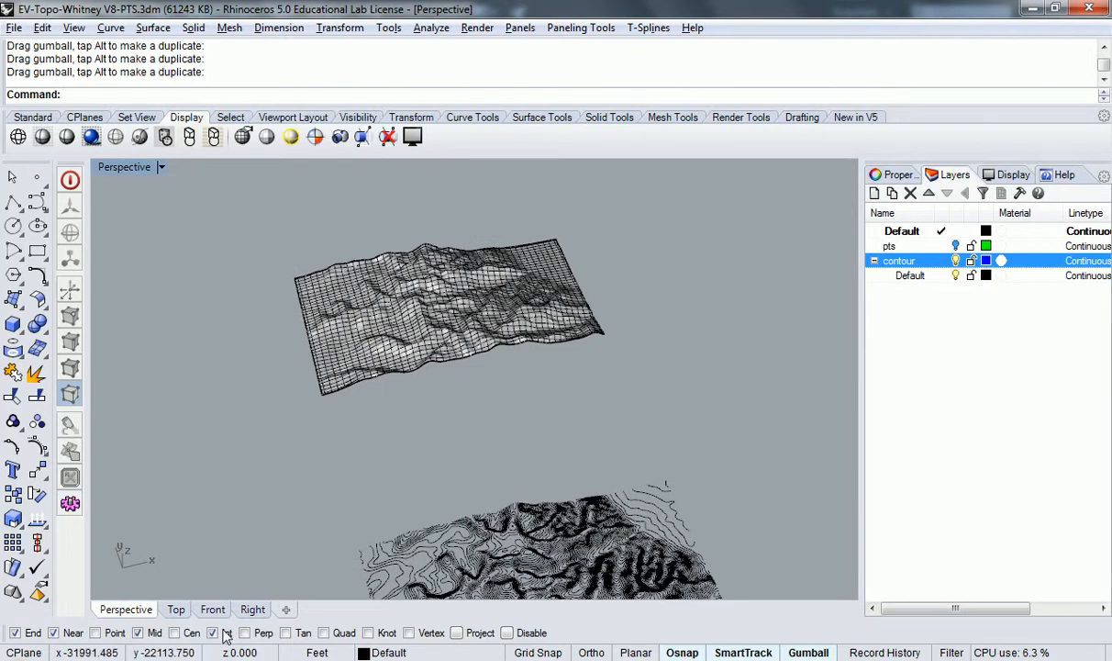
- Switch to Illustrator and ungroup the whole Whitney contour map
{"action": "key", "text": "alt+Tab"}
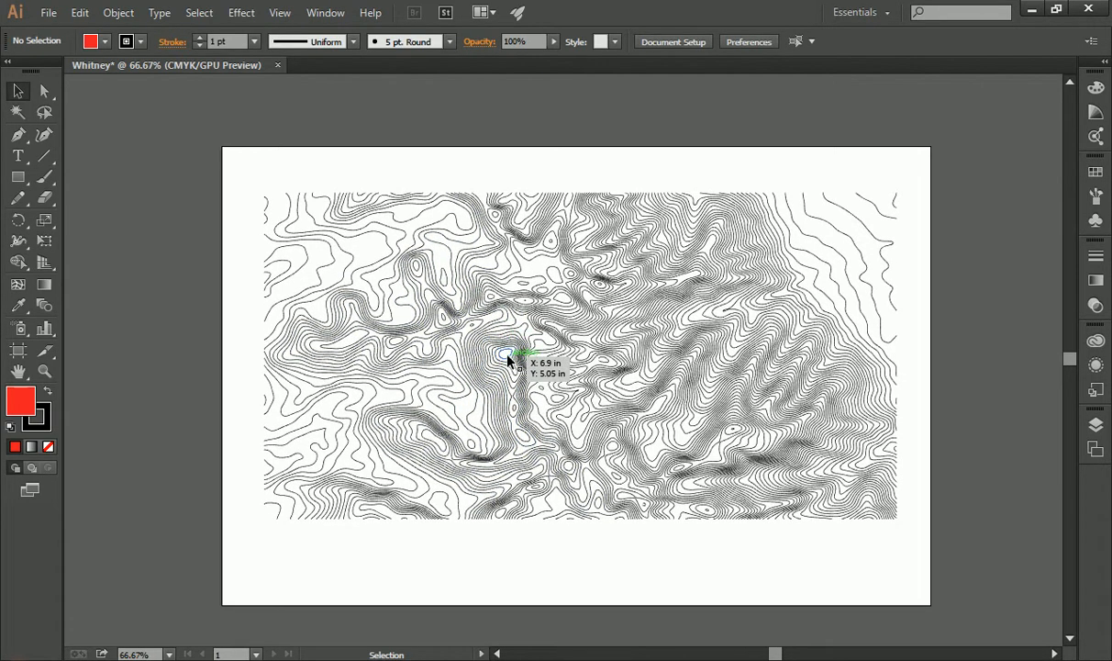
{"action": "left_click", "coordinate": [507, 360]}
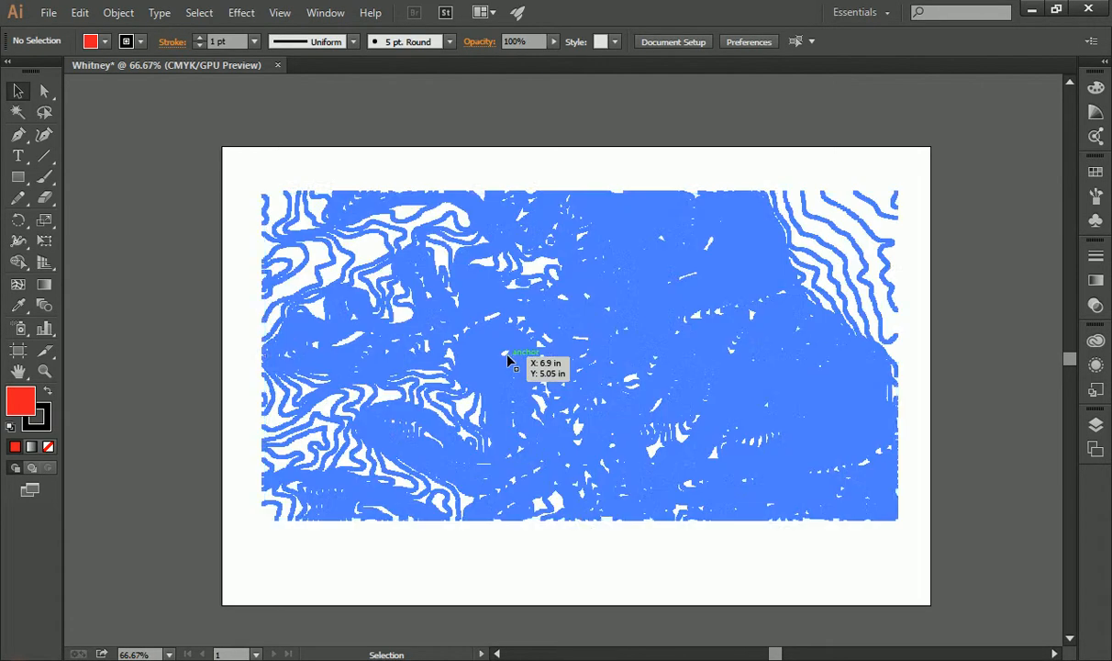
{"action": "right_click", "coordinate": [513, 365]}
{"action": "left_click", "coordinate": [571, 459]}
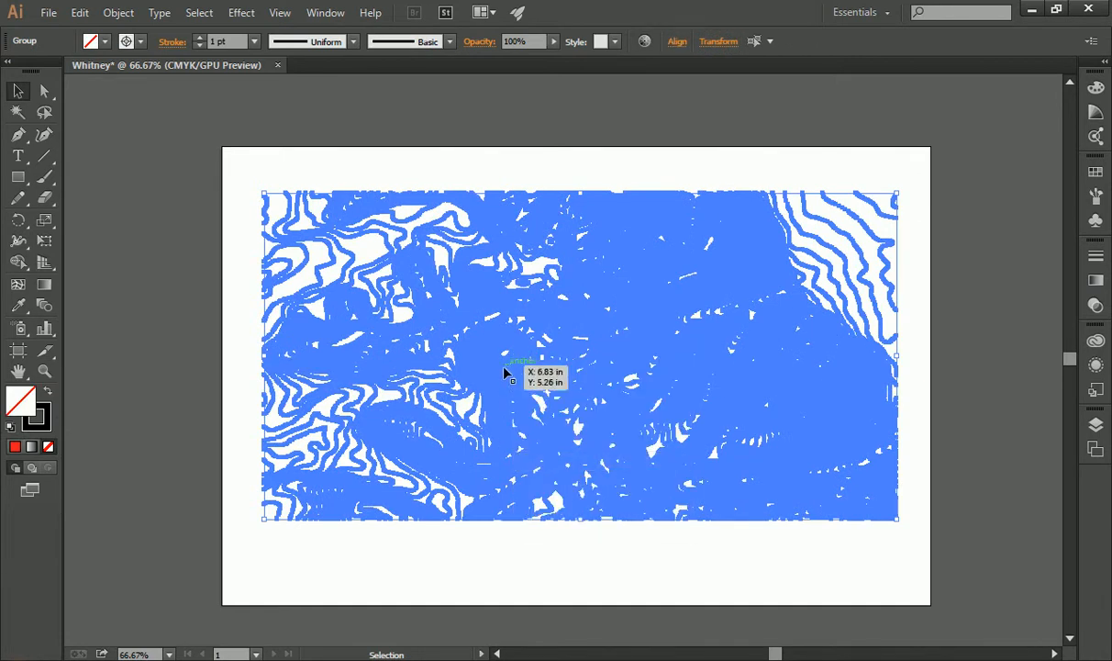
- Select the small closed contour beside the steep dark ridge to check that it is separate, and clear the selection
{"action": "scroll", "coordinate": [514, 362], "scroll_direction": "up", "scroll_amount": 2}
{"action": "scroll", "coordinate": [548, 379], "scroll_direction": "down", "scroll_amount": 1}
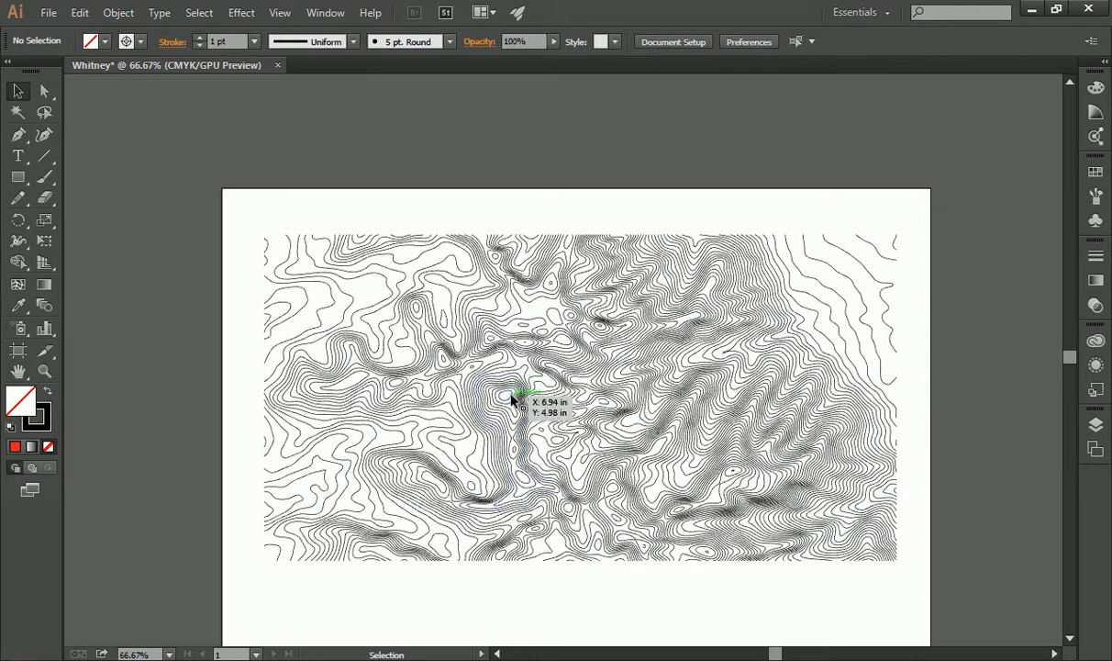
{"action": "left_click", "coordinate": [505, 394]}
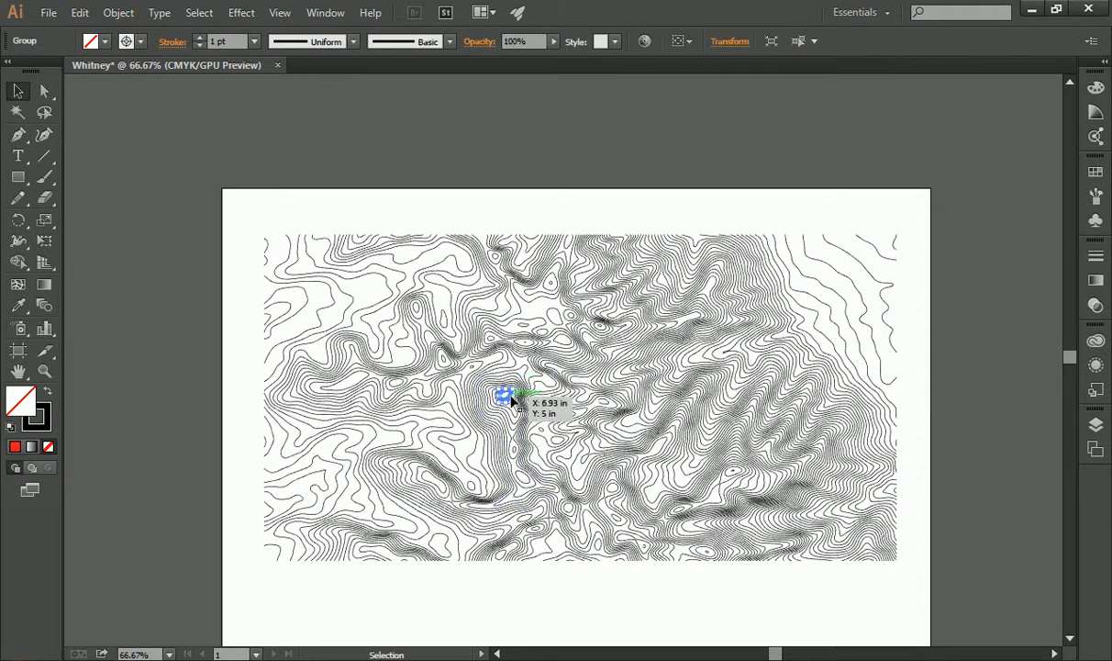
{"action": "left_click", "coordinate": [182, 320]}
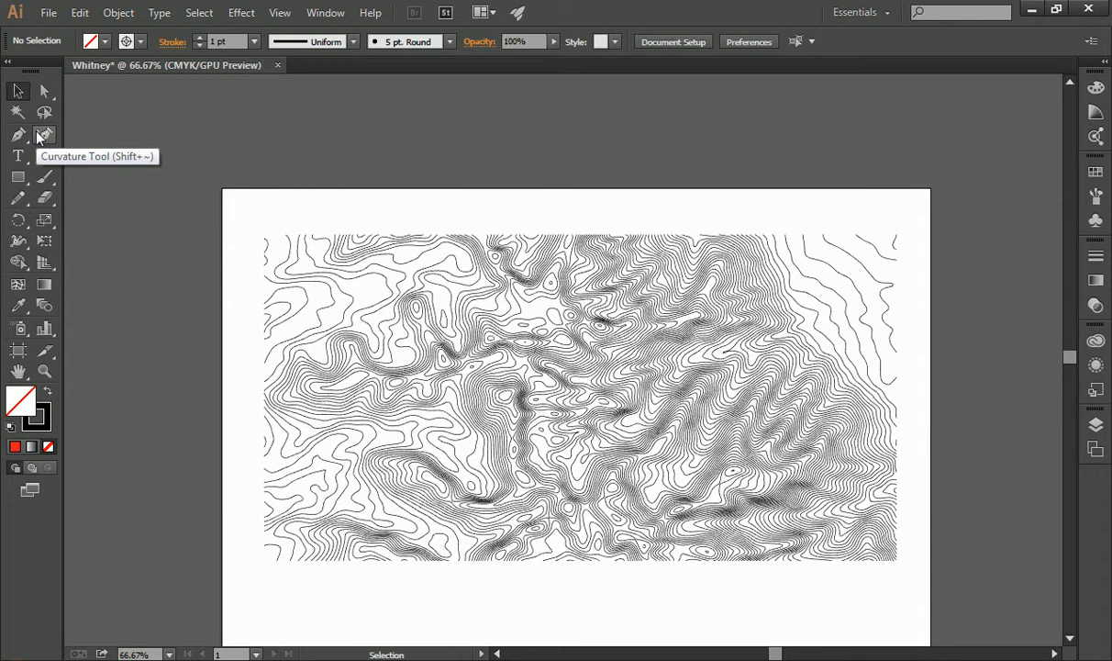
- Choose the Ellipse tool and set both its stroke and fill colours to red
{"action": "left_click", "coordinate": [29, 186]}
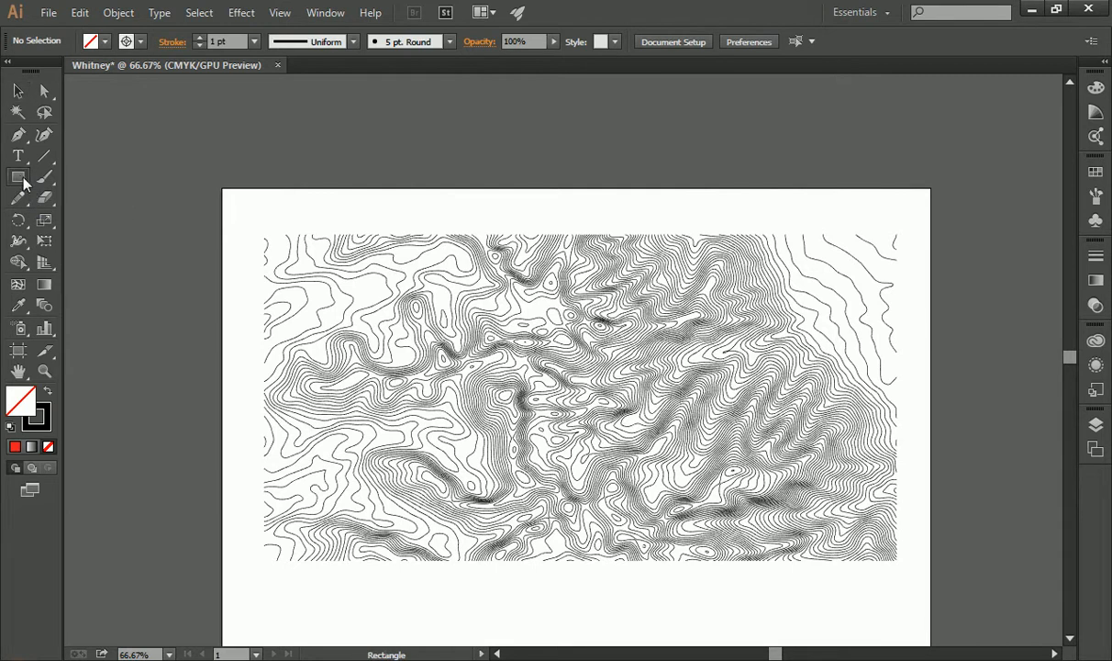
{"action": "left_click", "coordinate": [28, 188]}
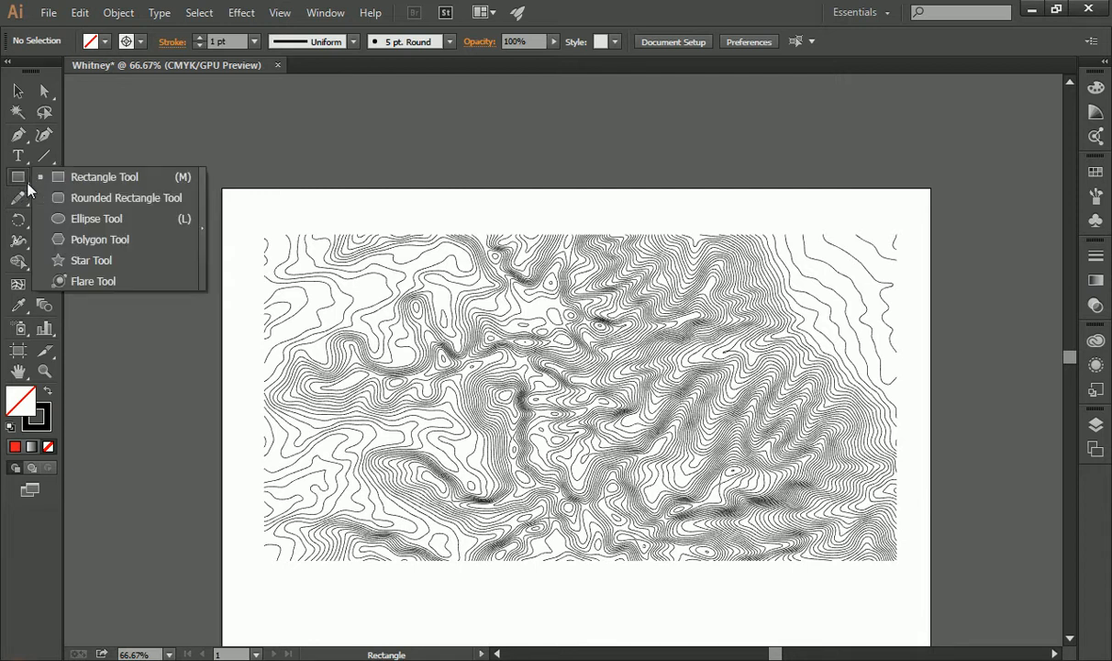
{"action": "left_click", "coordinate": [92, 220]}
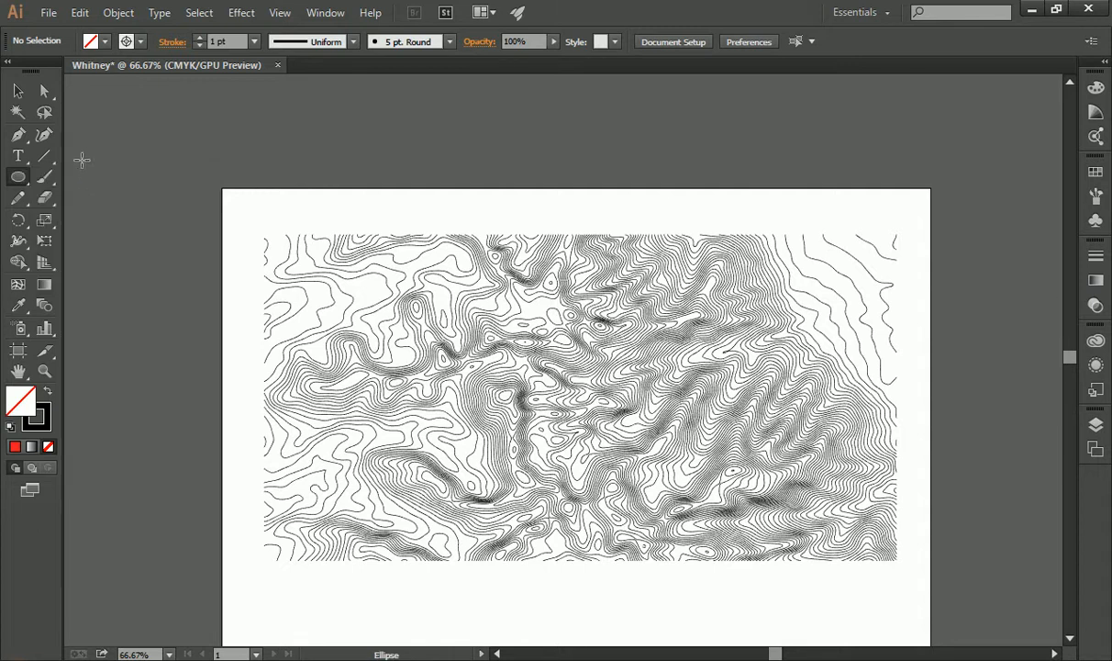
{"action": "left_click", "coordinate": [140, 42]}
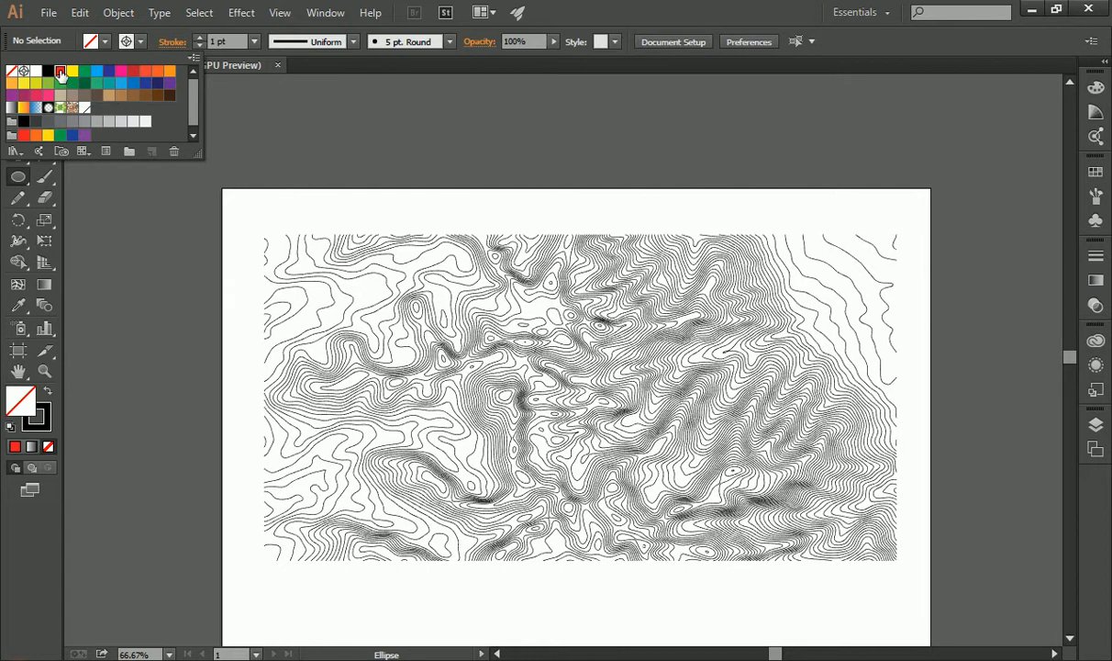
{"action": "left_click", "coordinate": [60, 73]}
{"action": "left_click", "coordinate": [98, 39]}
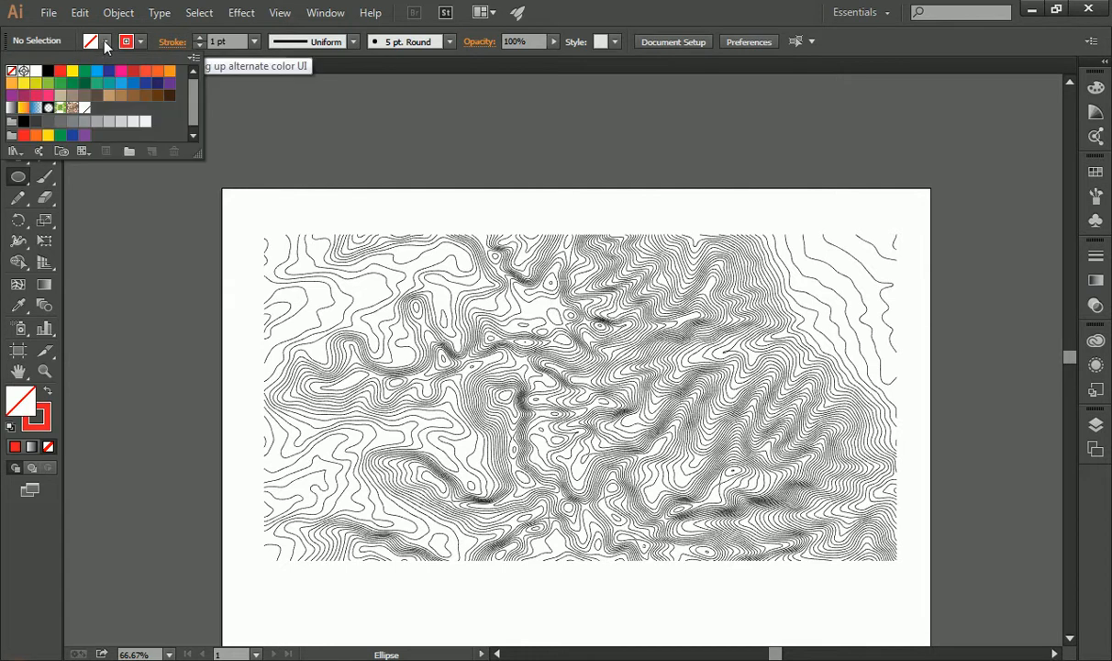
{"action": "left_click", "coordinate": [58, 76]}
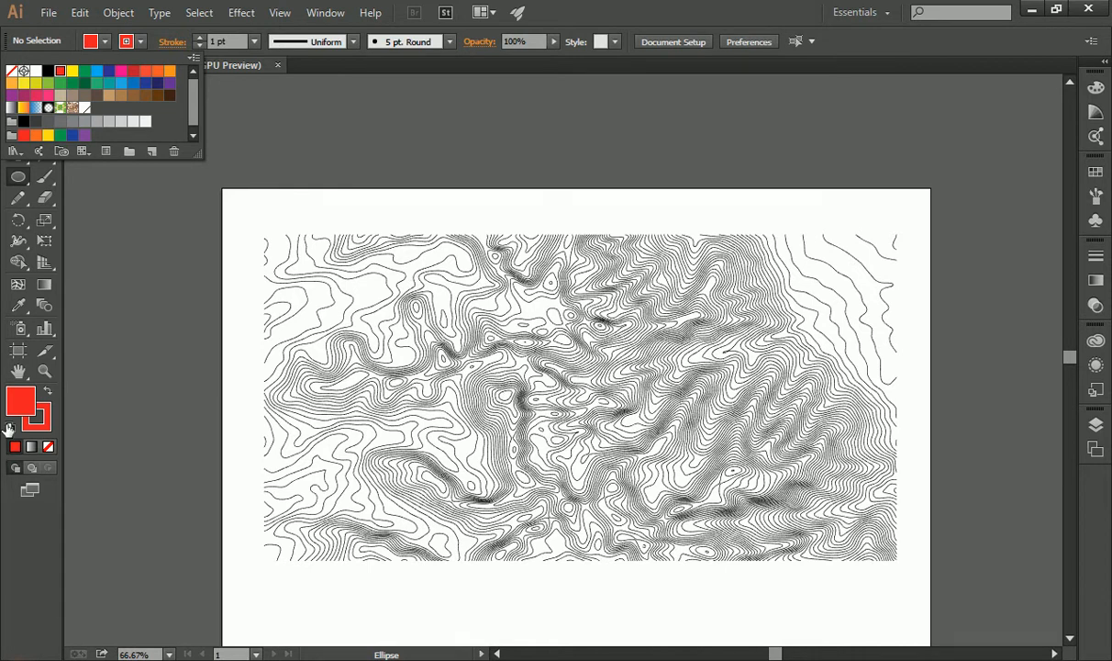
- Draw a wide red ellipse extending from the small closed contour beside the steep dark ridge, and delete it
{"action": "left_click", "coordinate": [42, 362]}
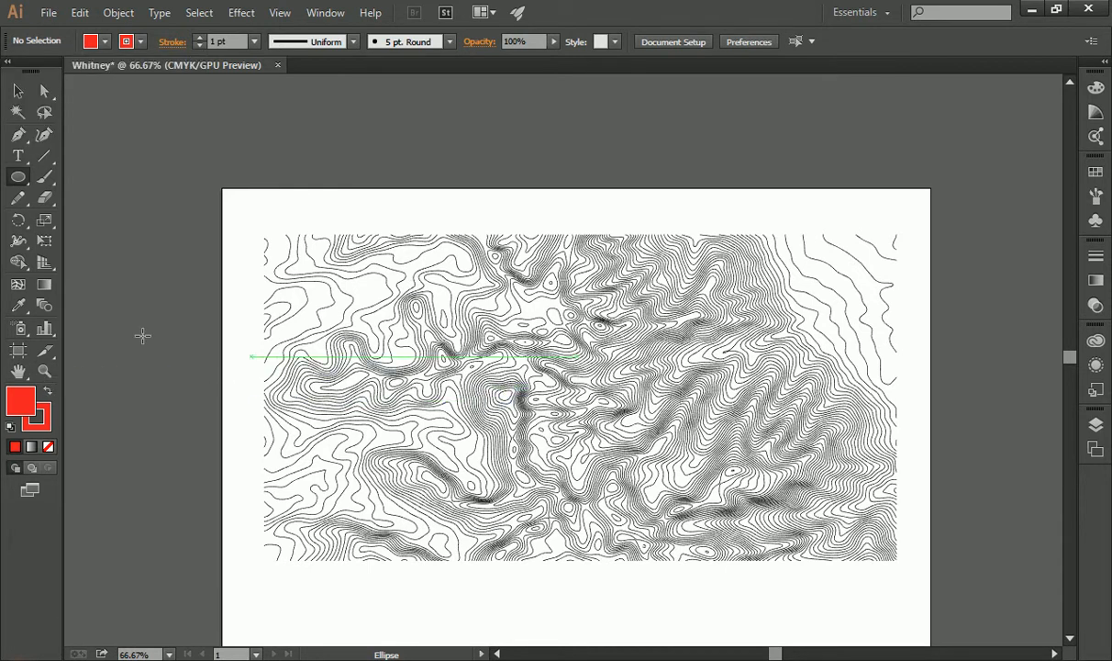
{"action": "left_click", "coordinate": [45, 368]}
{"action": "left_click", "coordinate": [507, 402]}
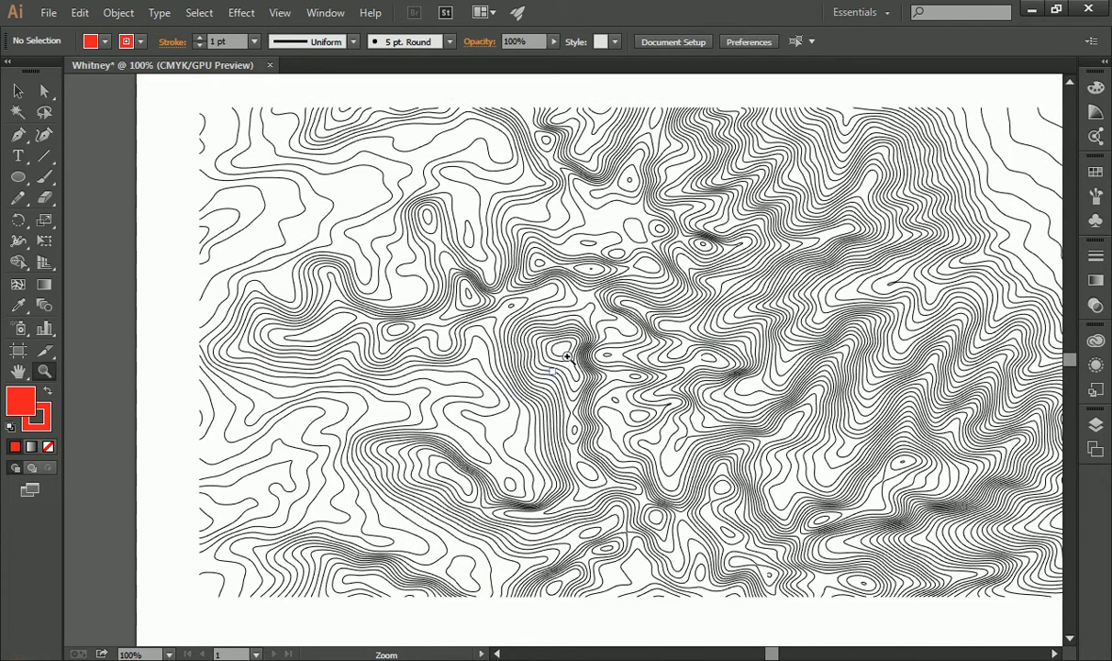
{"action": "left_click", "coordinate": [541, 329]}
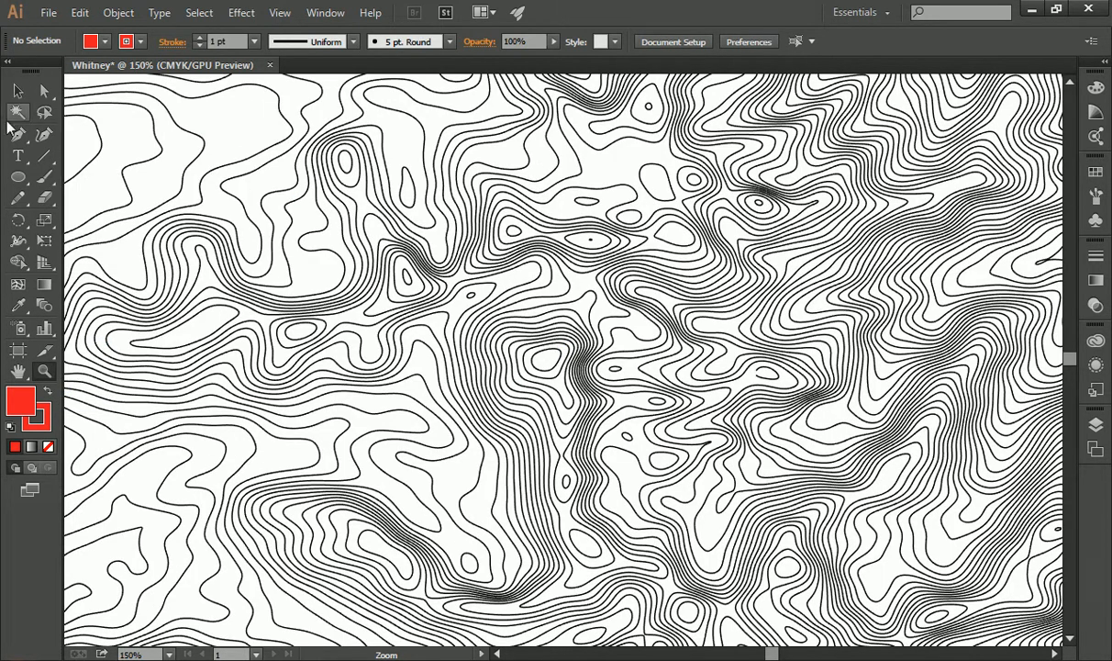
{"action": "left_click", "coordinate": [17, 177]}
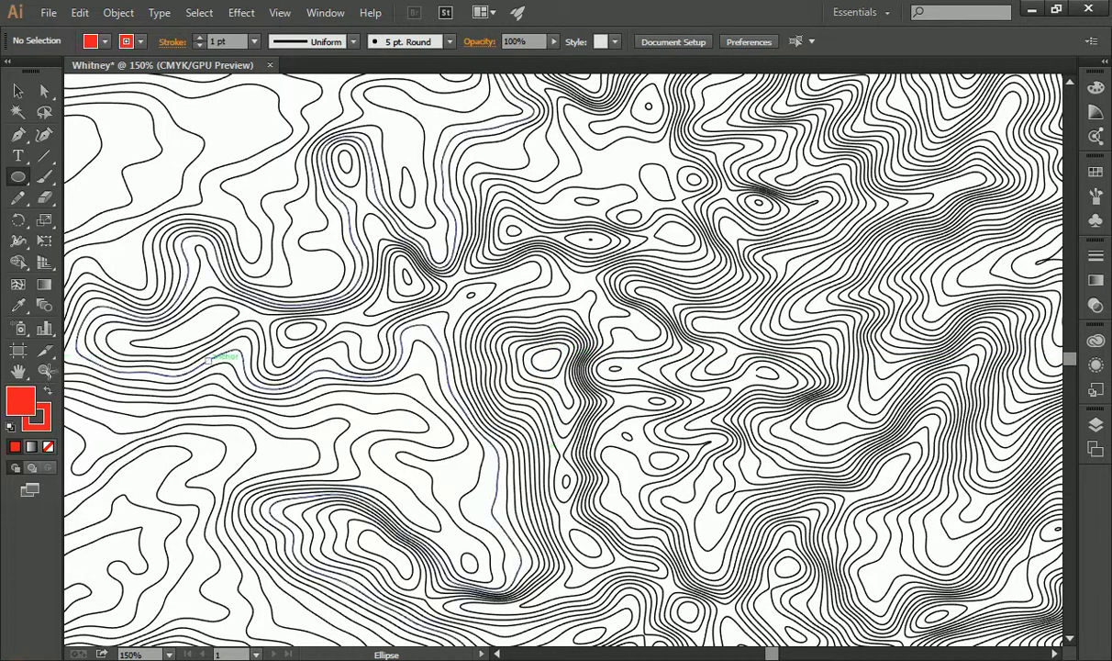
{"action": "left_click", "coordinate": [44, 371]}
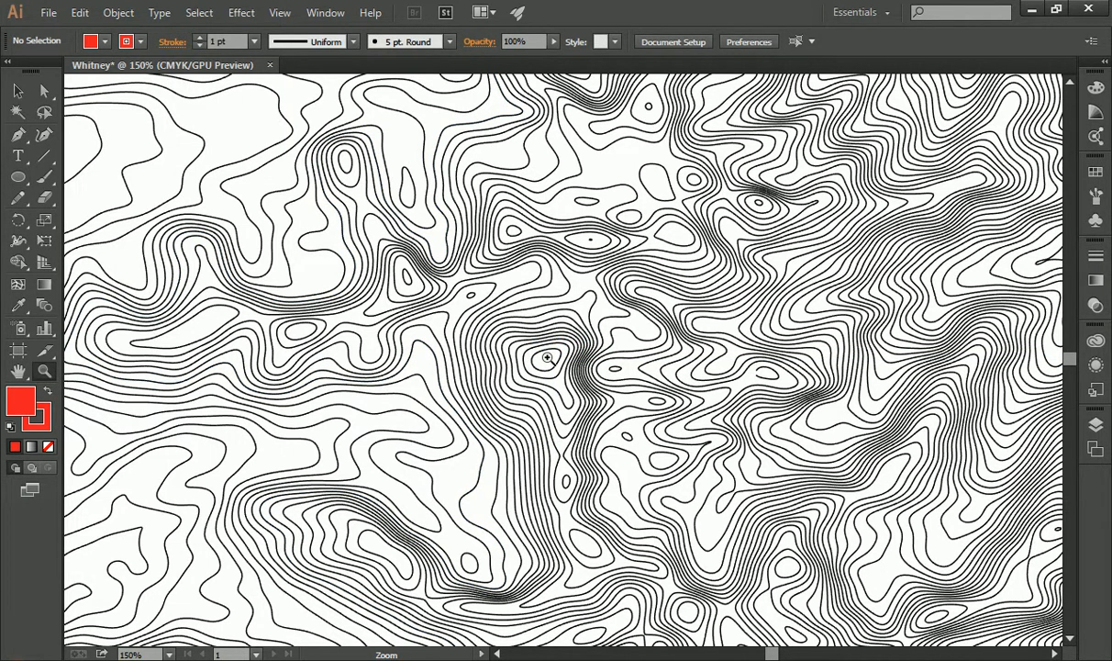
{"action": "left_click", "coordinate": [544, 351]}
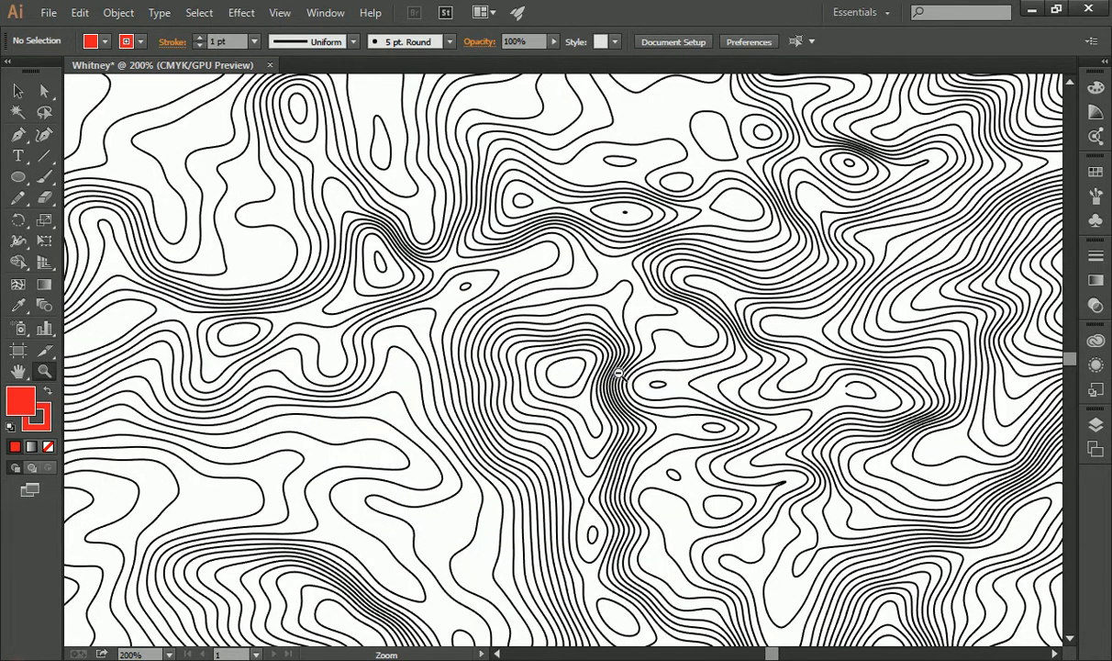
{"action": "left_click", "coordinate": [587, 355], "text": "alt"}
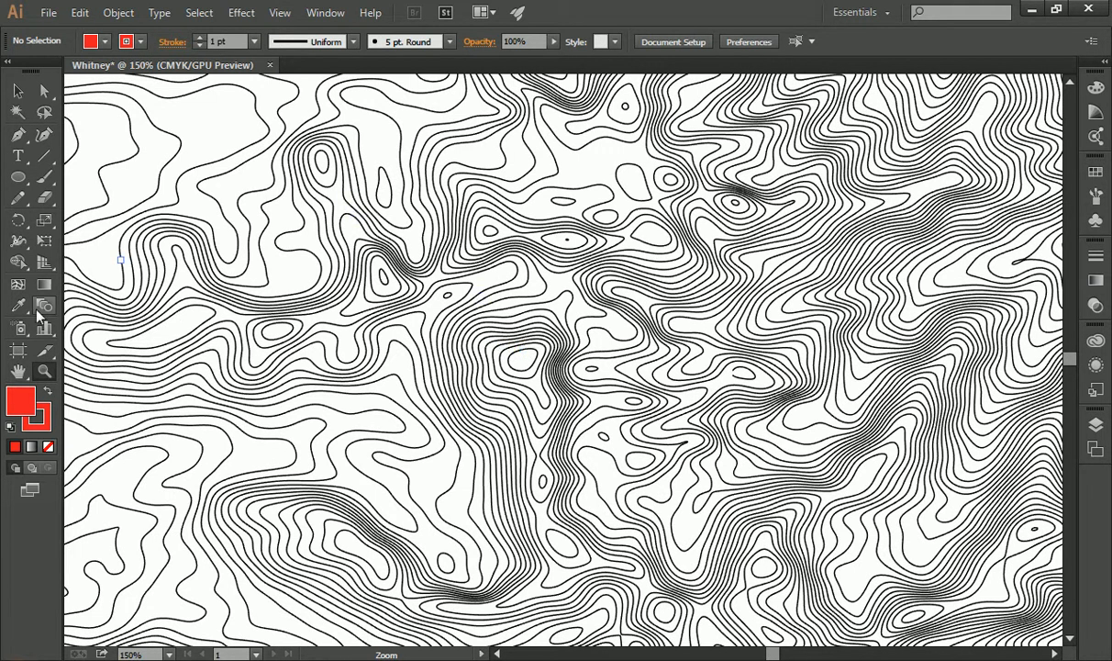
{"action": "left_click", "coordinate": [19, 179]}
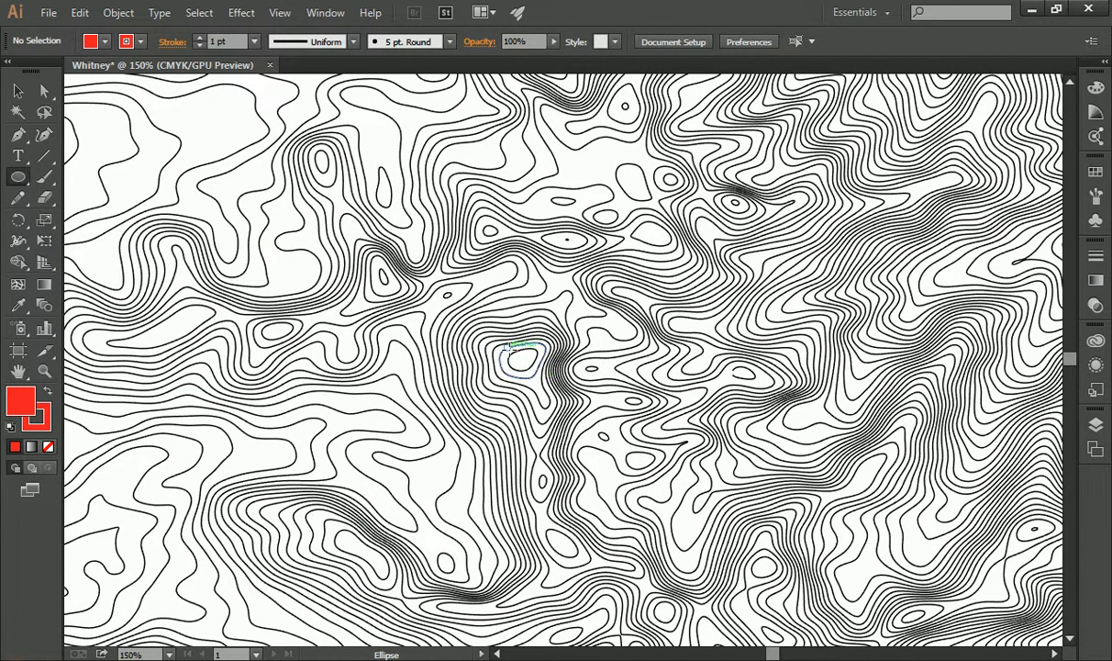
{"action": "left_click_drag", "start_coordinate": [510, 345], "coordinate": [828, 253]}
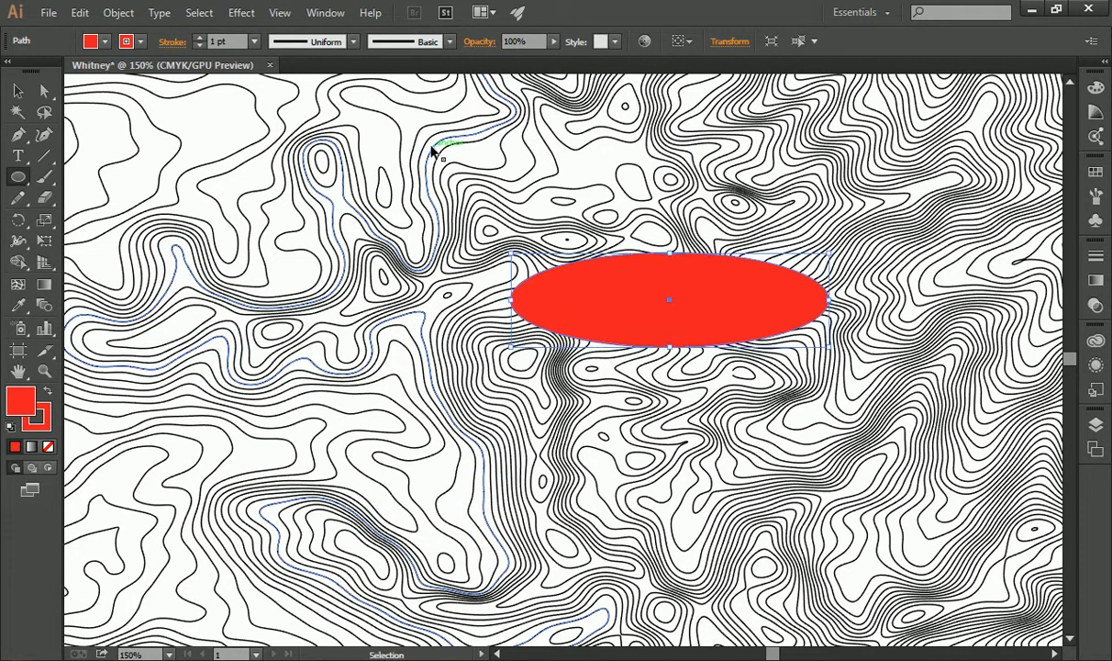
{"action": "key", "text": "Delete"}
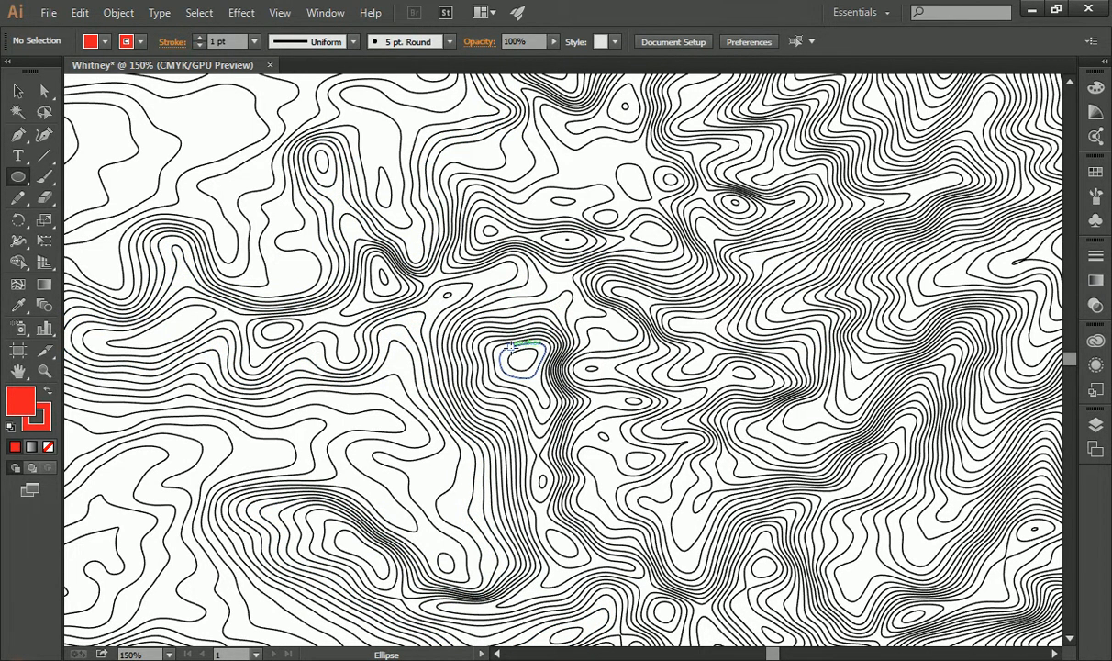
- Draw a small red circle over the small closed contour beside the steep dark ridge, and clear the selection
{"action": "left_click_drag", "start_coordinate": [509, 350], "coordinate": [546, 371]}
{"action": "left_click", "coordinate": [18, 93]}
{"action": "left_click", "coordinate": [44, 369]}
{"action": "left_click", "coordinate": [504, 314], "text": "alt"}
{"action": "left_click", "coordinate": [688, 432], "text": "alt"}
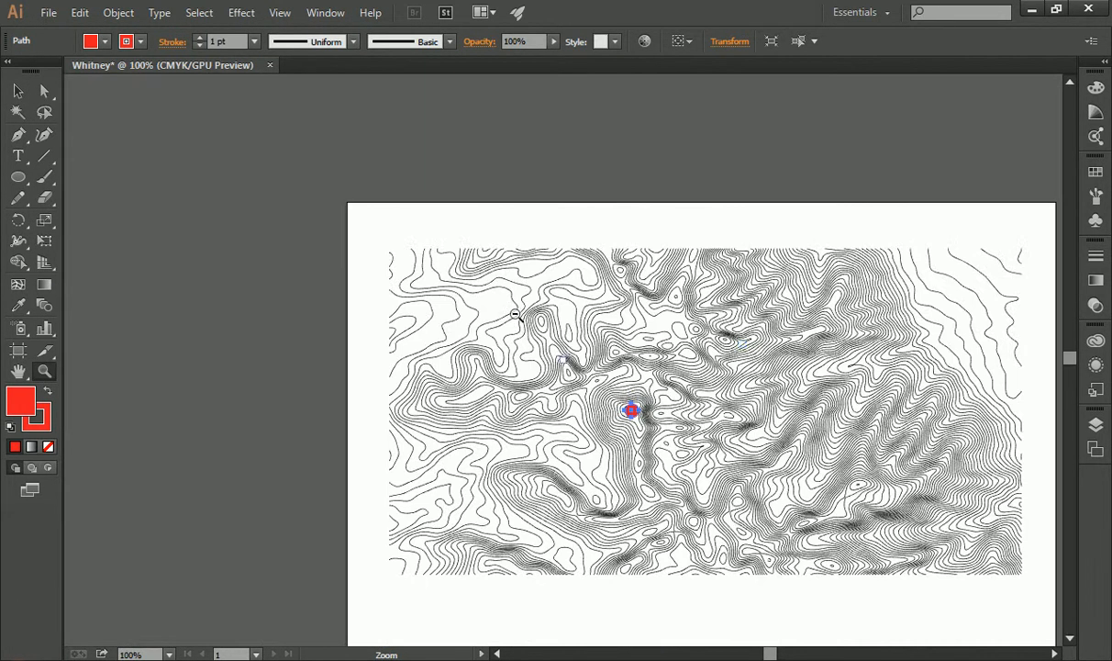
{"action": "scroll", "coordinate": [732, 619], "scroll_direction": "right", "scroll_amount": 3}
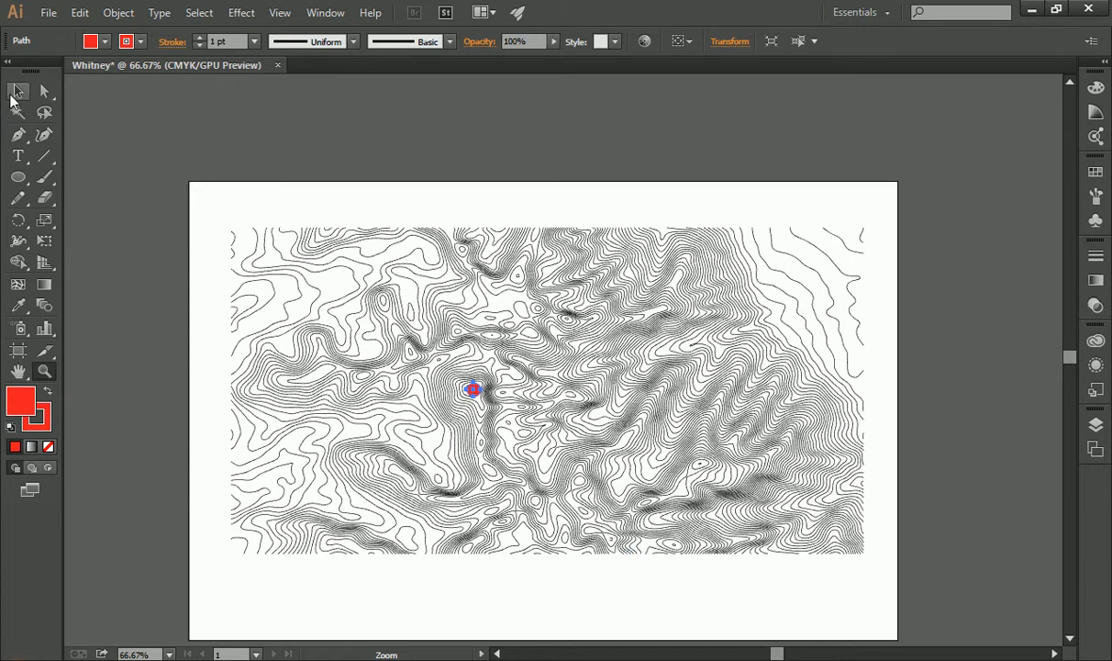
{"action": "left_click", "coordinate": [18, 92]}
{"action": "left_click", "coordinate": [358, 161]}
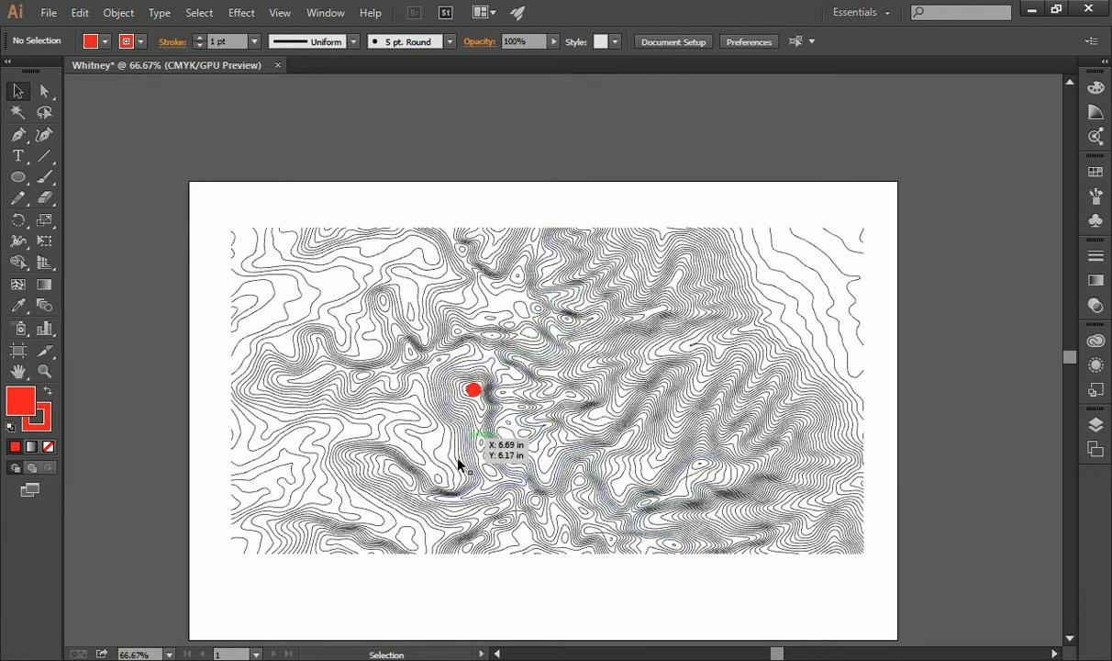
{"action": "scroll", "coordinate": [484, 390], "scroll_direction": "down", "scroll_amount": 1}
{"action": "scroll", "coordinate": [484, 390], "scroll_direction": "down", "scroll_amount": 2}
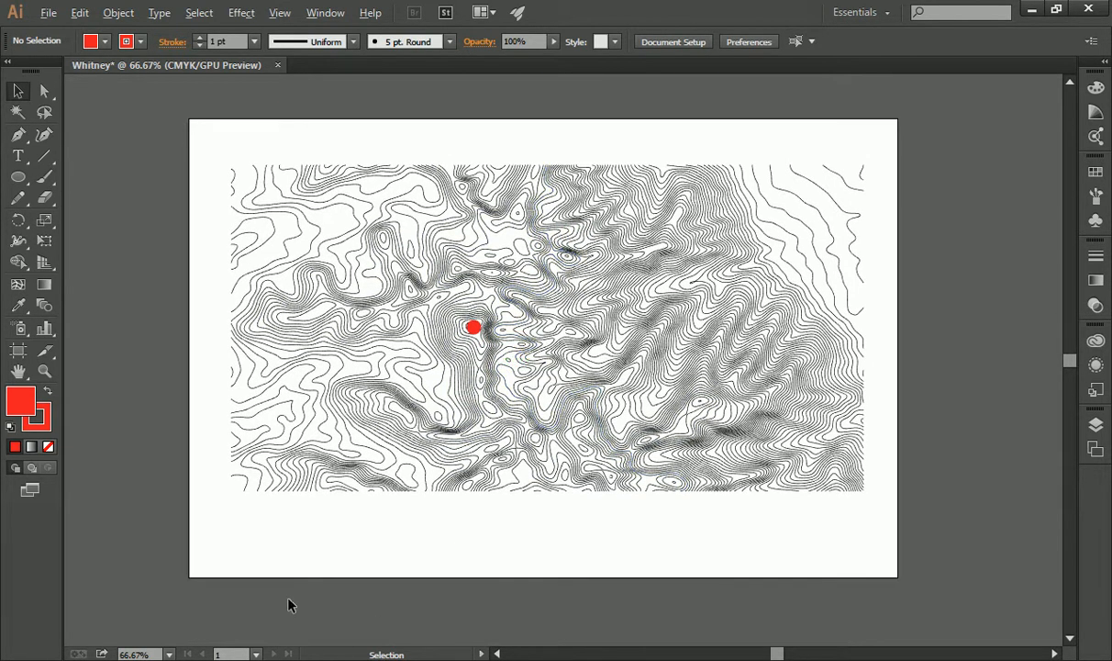
- Switch to Rhinoceros and examine the relief of the gridded terrain surface from several angles and distances in the Perspective view
{"action": "key", "text": "alt+Tab"}
{"action": "left_click", "coordinate": [406, 286]}
{"action": "left_click_drag", "start_coordinate": [446, 306], "coordinate": [472, 291]}
{"action": "scroll", "coordinate": [405, 301], "scroll_direction": "up", "scroll_amount": 9}
{"action": "left_click_drag", "start_coordinate": [413, 321], "coordinate": [714, 400]}
{"action": "scroll", "coordinate": [542, 296], "scroll_direction": "down", "scroll_amount": 5}
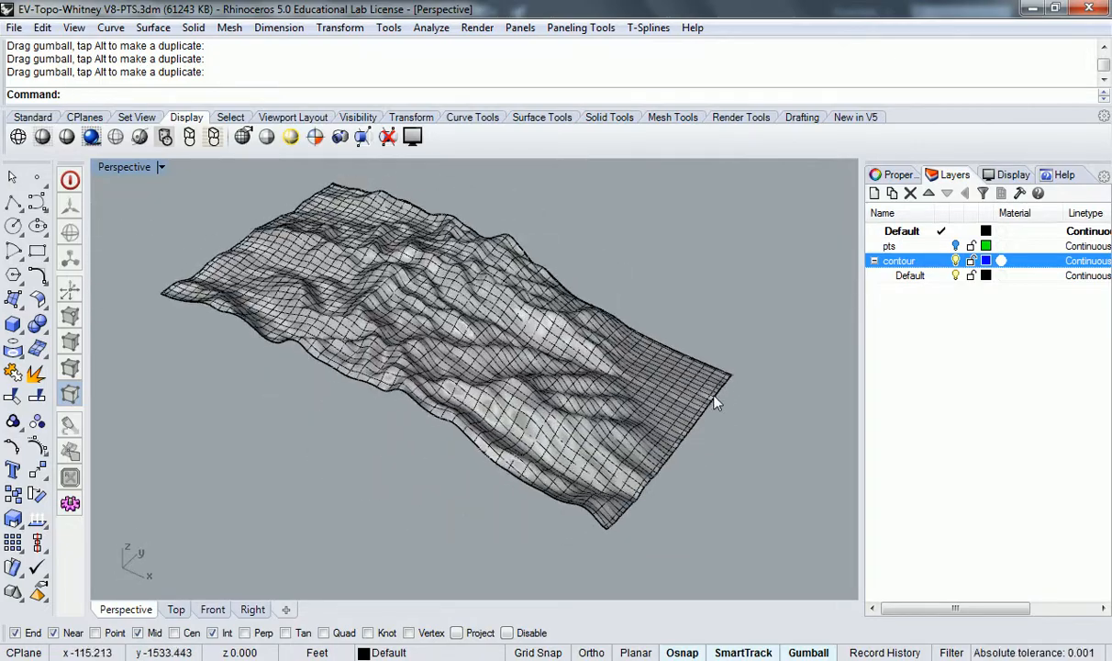
{"action": "scroll", "coordinate": [570, 342], "scroll_direction": "up", "scroll_amount": 3}
{"action": "left_click_drag", "start_coordinate": [571, 342], "coordinate": [424, 349]}
{"action": "scroll", "coordinate": [448, 397], "scroll_direction": "down", "scroll_amount": 4}
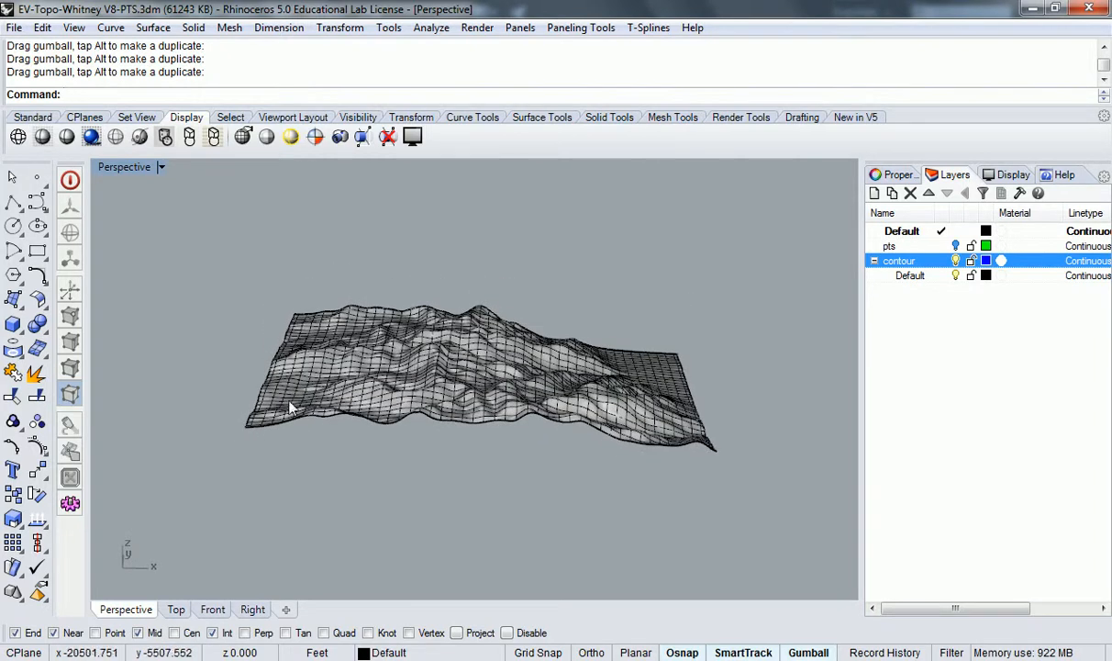
{"action": "left_click_drag", "start_coordinate": [486, 379], "coordinate": [532, 389]}
{"action": "scroll", "coordinate": [501, 427], "scroll_direction": "up", "scroll_amount": 5}
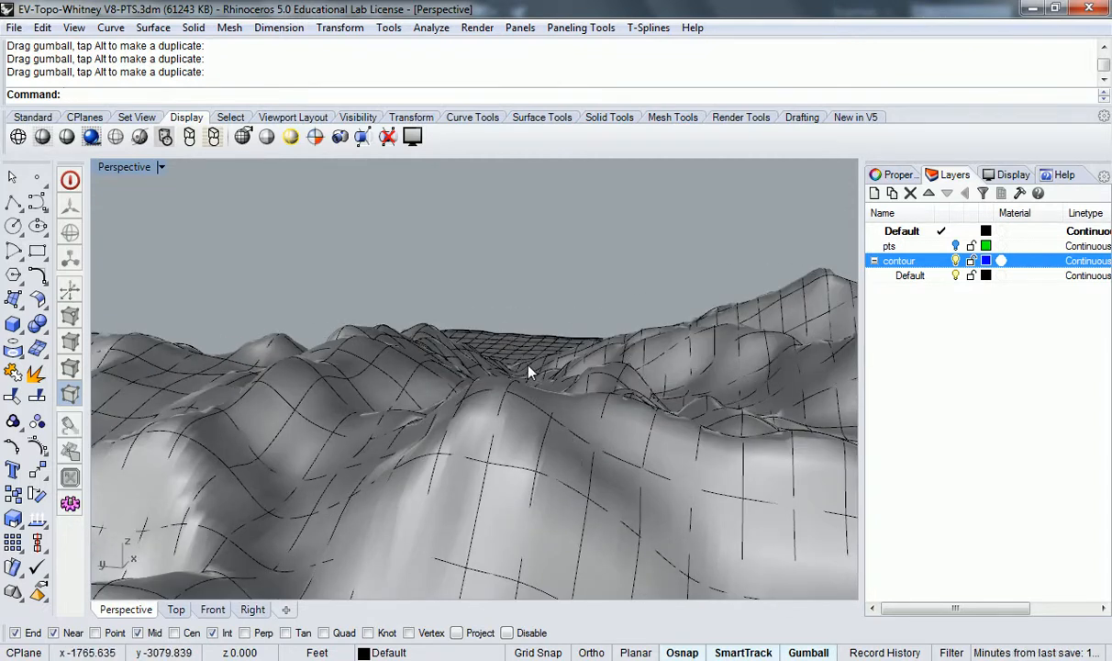
{"action": "left_click_drag", "start_coordinate": [511, 317], "coordinate": [528, 387]}
{"action": "scroll", "coordinate": [528, 386], "scroll_direction": "down", "scroll_amount": 10}
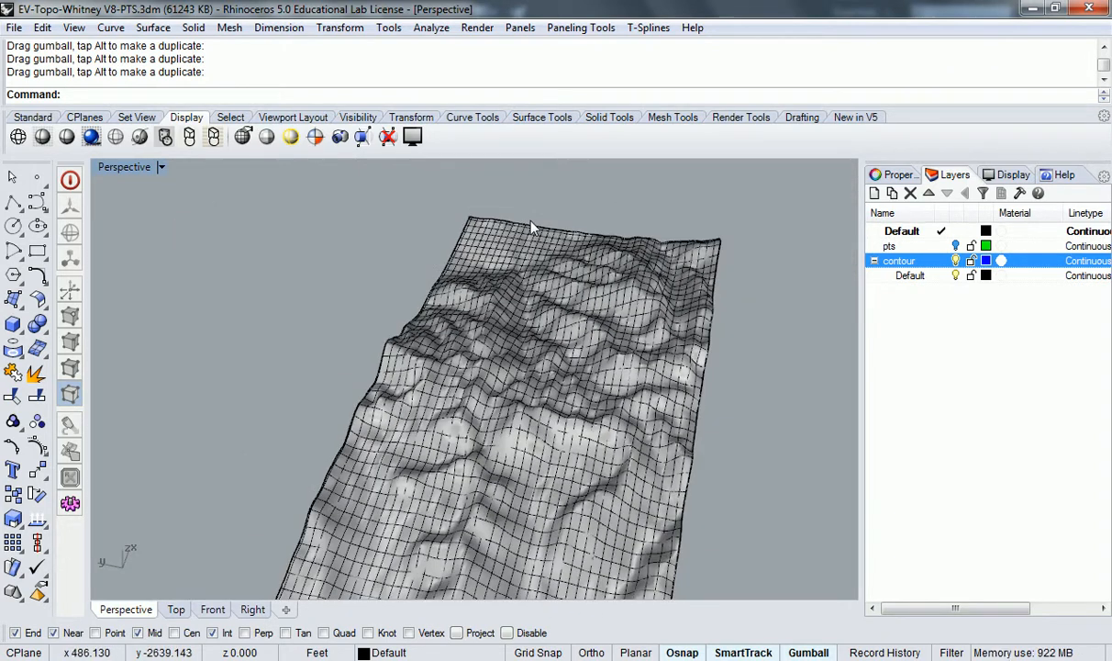
- Switch to Illustrator, select a long contour east of the ridge and the red circle in turn to check them, and clear the selection
{"action": "key", "text": "alt+Tab"}
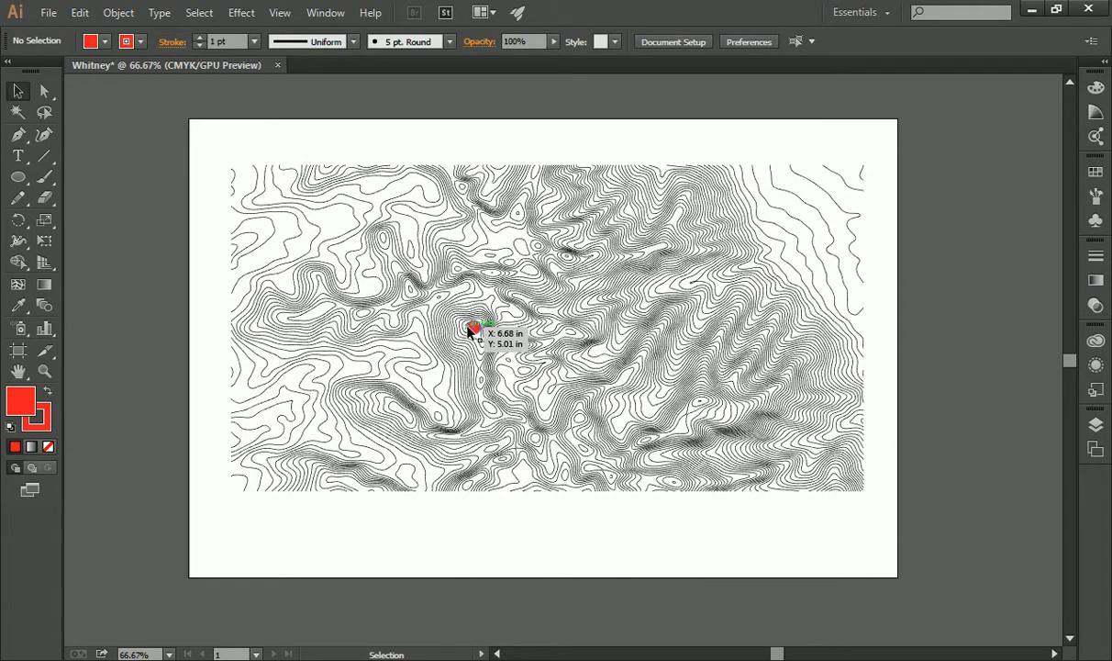
{"action": "left_click", "coordinate": [544, 323]}
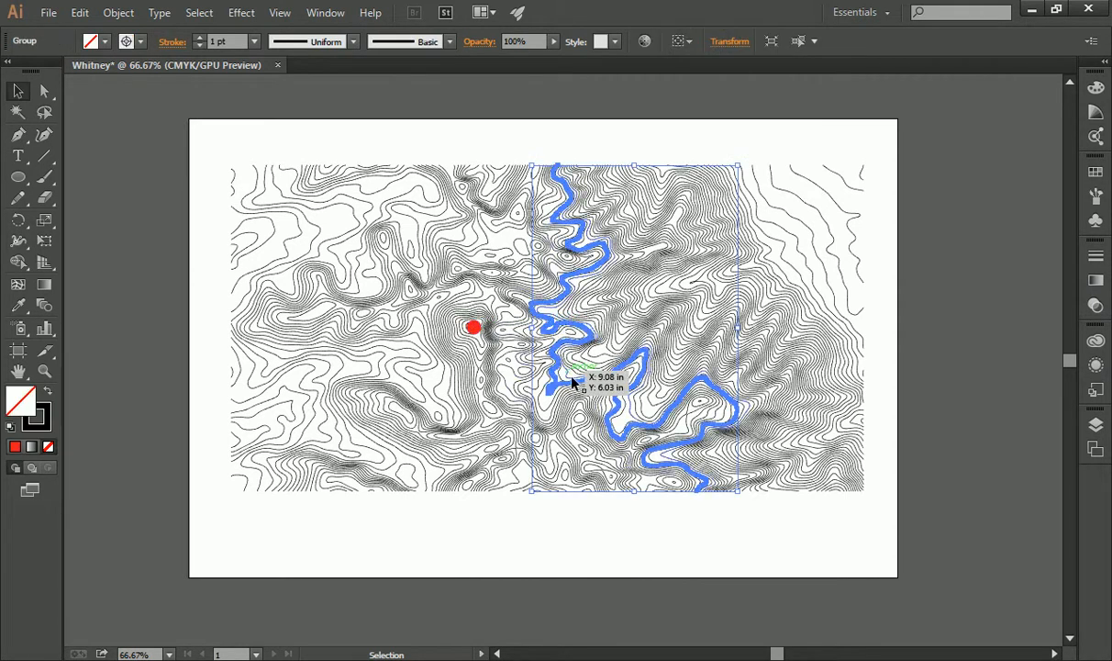
{"action": "left_click", "coordinate": [434, 162]}
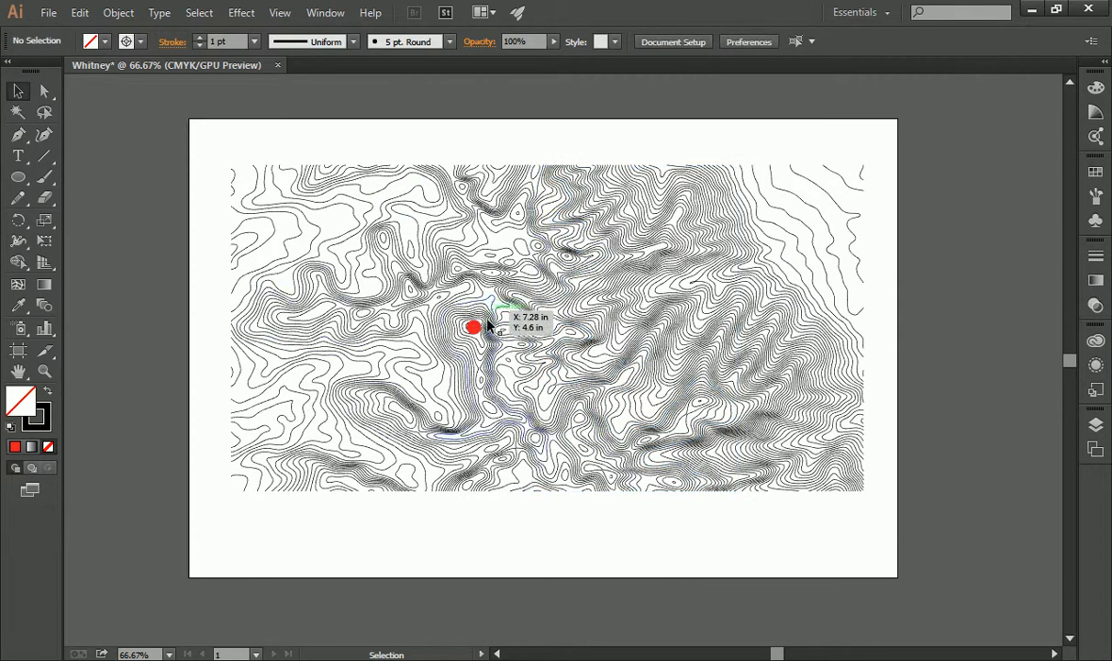
{"action": "left_click", "coordinate": [473, 327]}
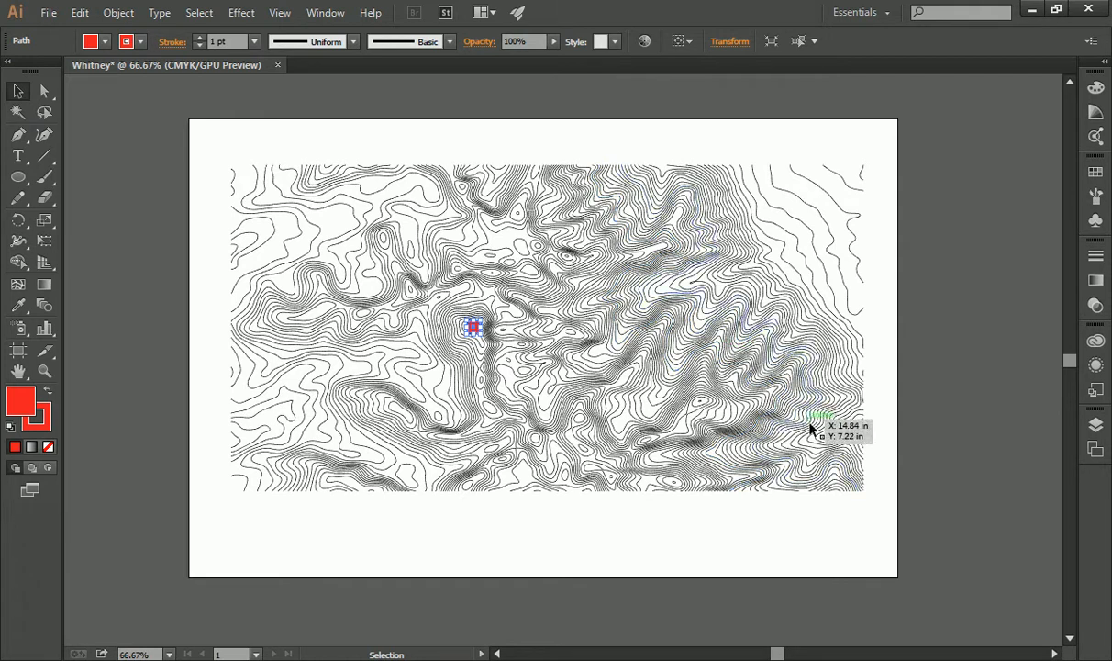
{"action": "left_click", "coordinate": [830, 534]}
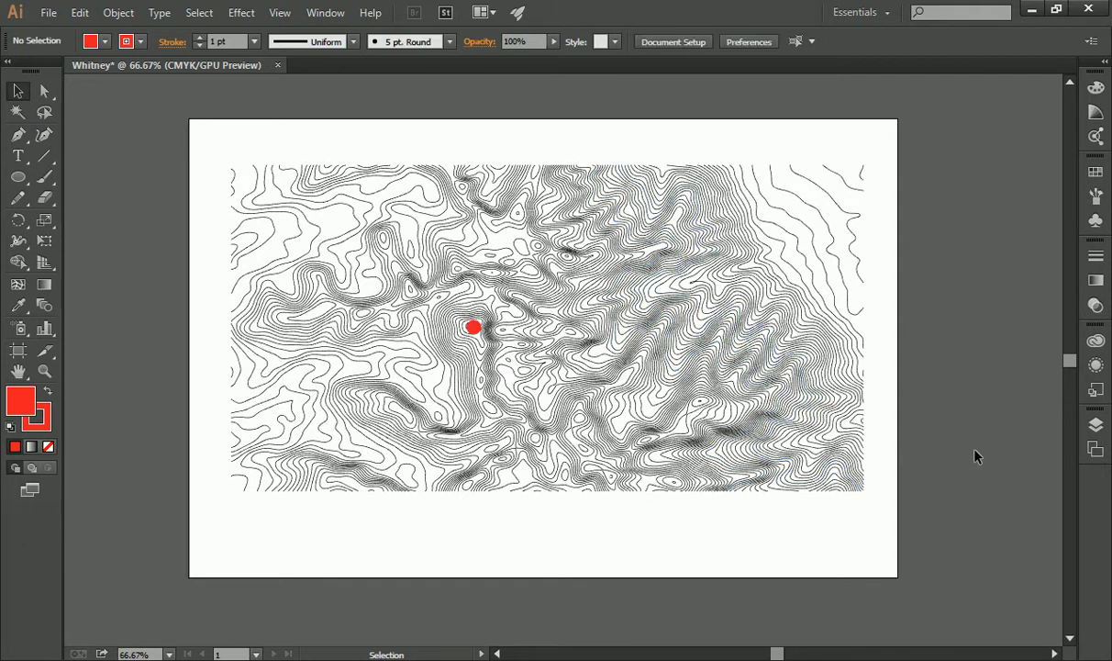
- Select the red circle and add a new layer above the contour layer
{"action": "left_click", "coordinate": [1096, 427]}
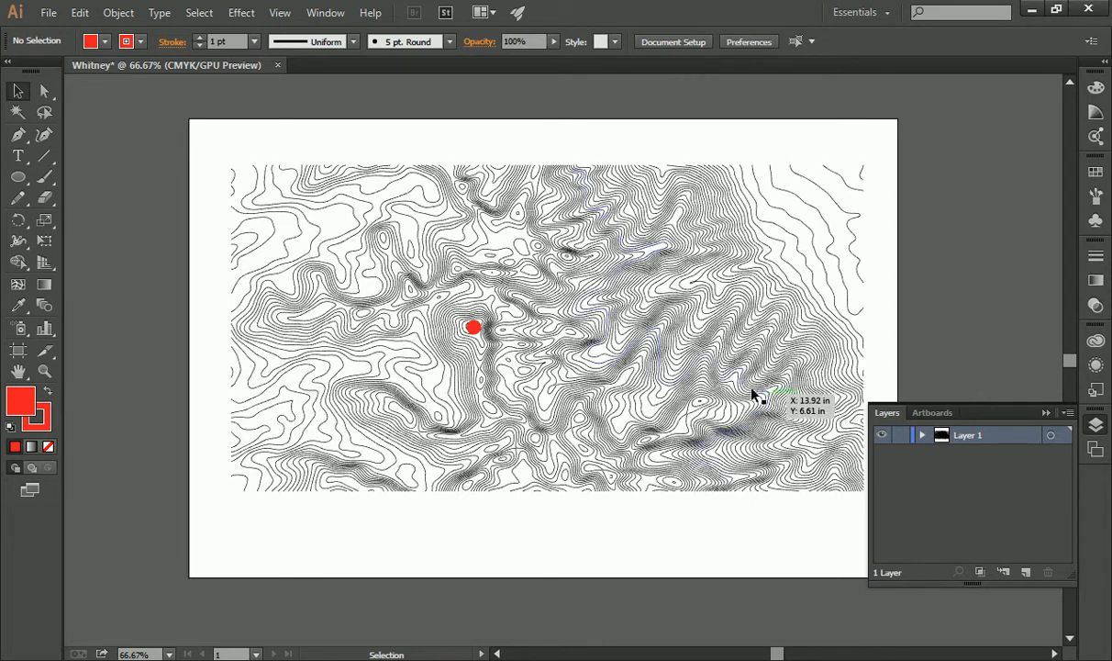
{"action": "left_click", "coordinate": [476, 334]}
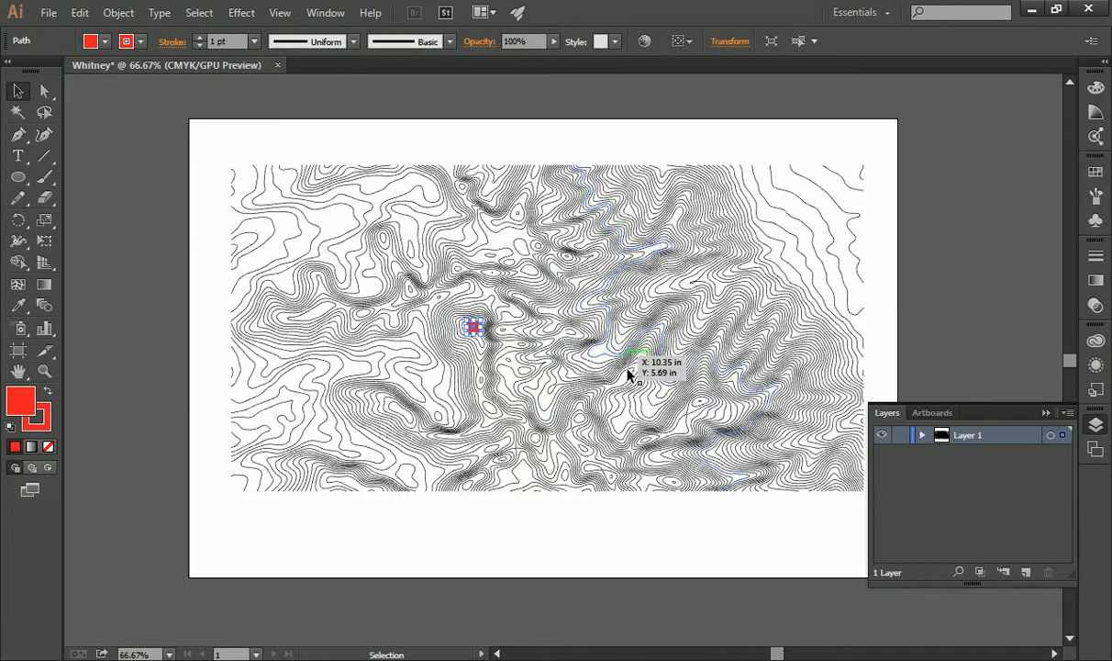
{"action": "left_click", "coordinate": [1027, 572]}
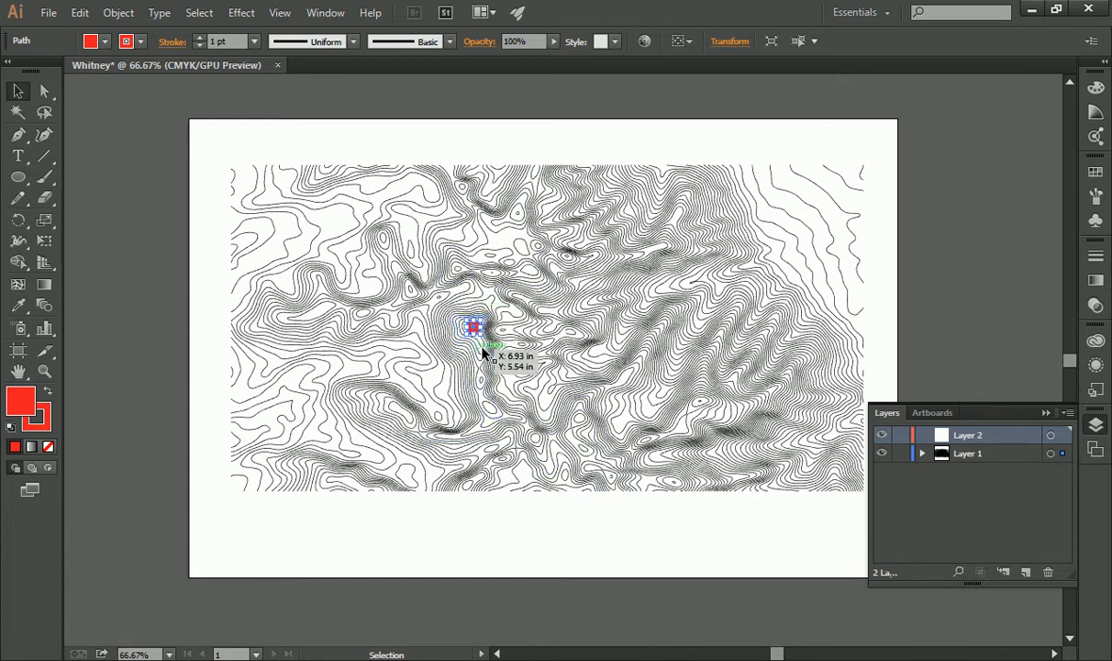
- Move the red circle from the contour layer to Layer 2 through the Arrange commands
{"action": "left_click", "coordinate": [44, 370]}
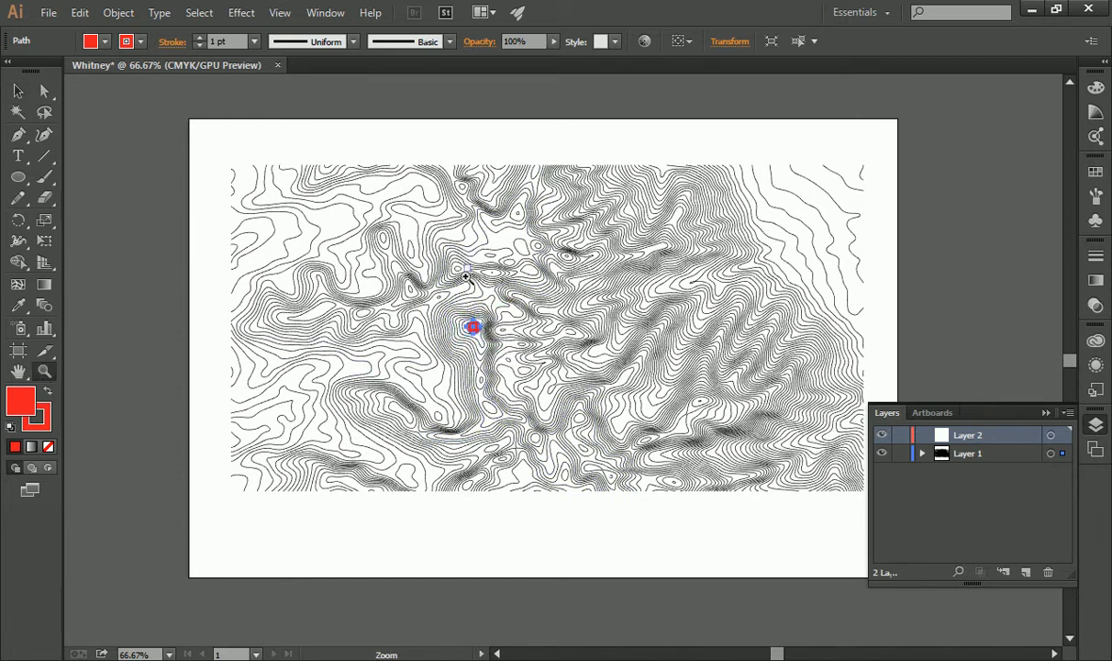
{"action": "left_click", "coordinate": [471, 326]}
{"action": "left_click", "coordinate": [560, 345]}
{"action": "left_click", "coordinate": [534, 359]}
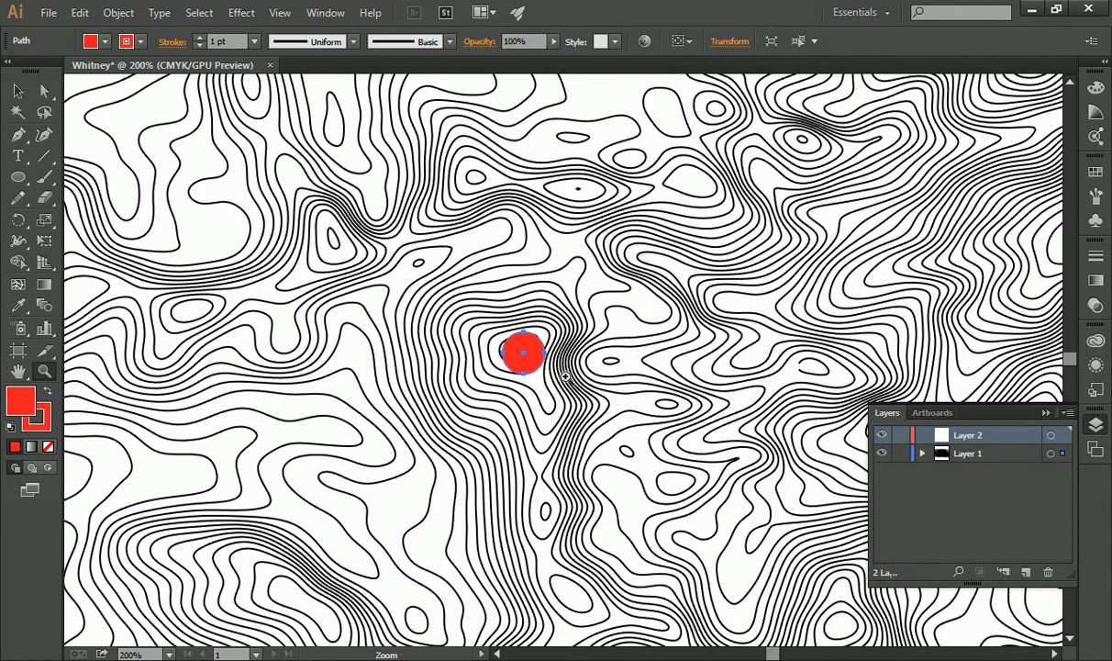
{"action": "left_click", "coordinate": [542, 355]}
{"action": "left_click", "coordinate": [17, 91]}
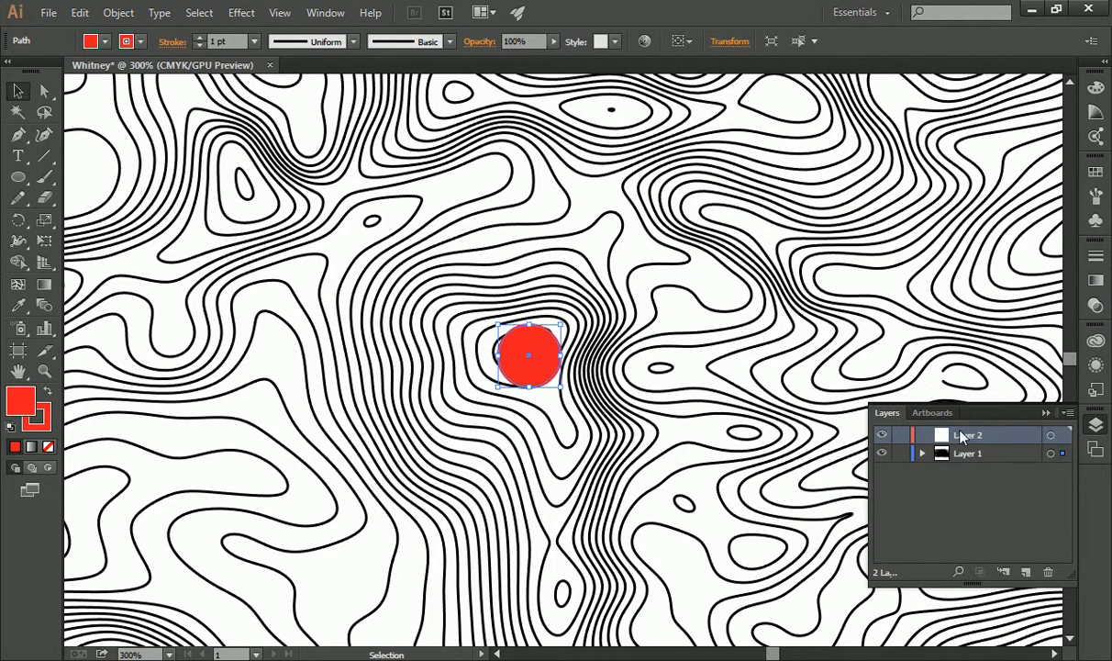
{"action": "right_click", "coordinate": [553, 354]}
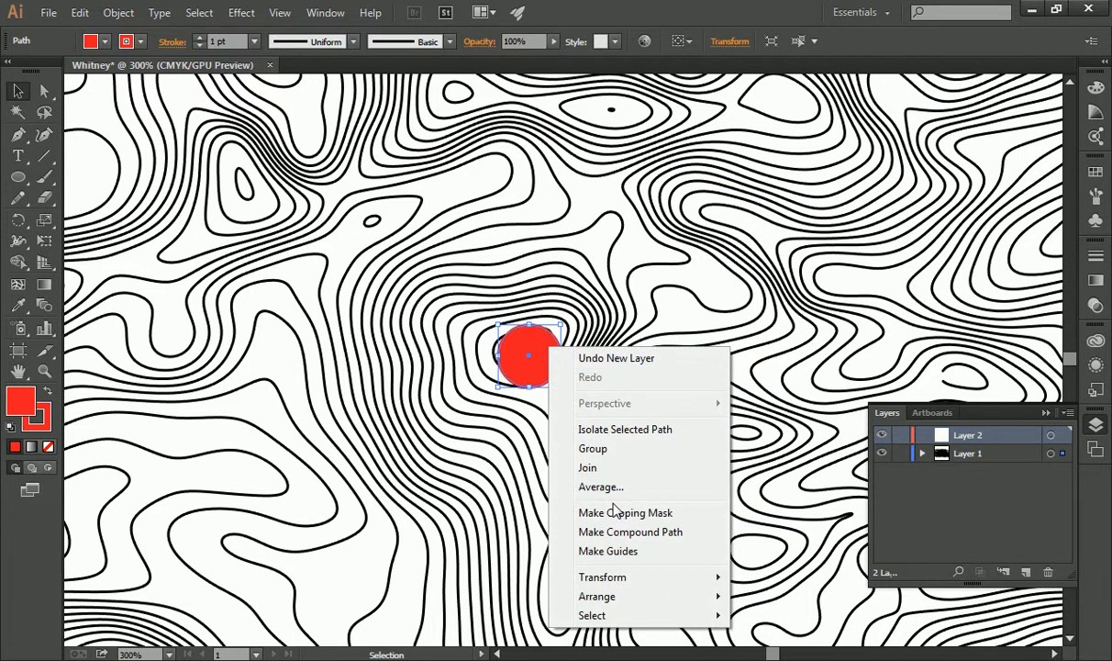
{"action": "mouse_move", "coordinate": [649, 601]}
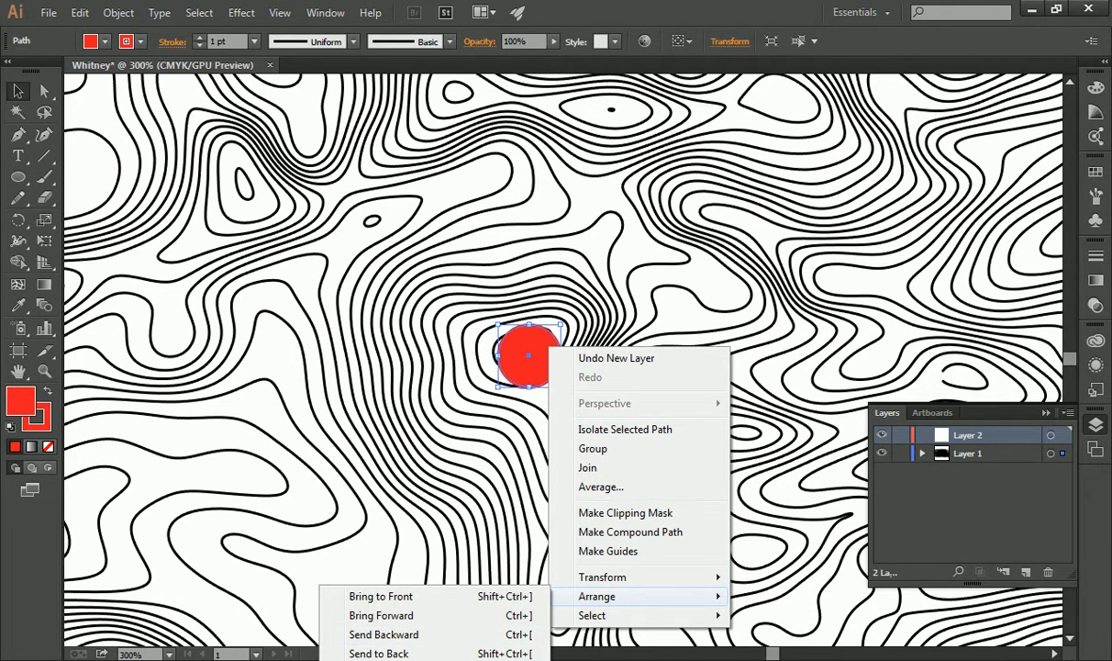
{"action": "left_click", "coordinate": [999, 507]}
{"action": "left_click", "coordinate": [969, 438]}
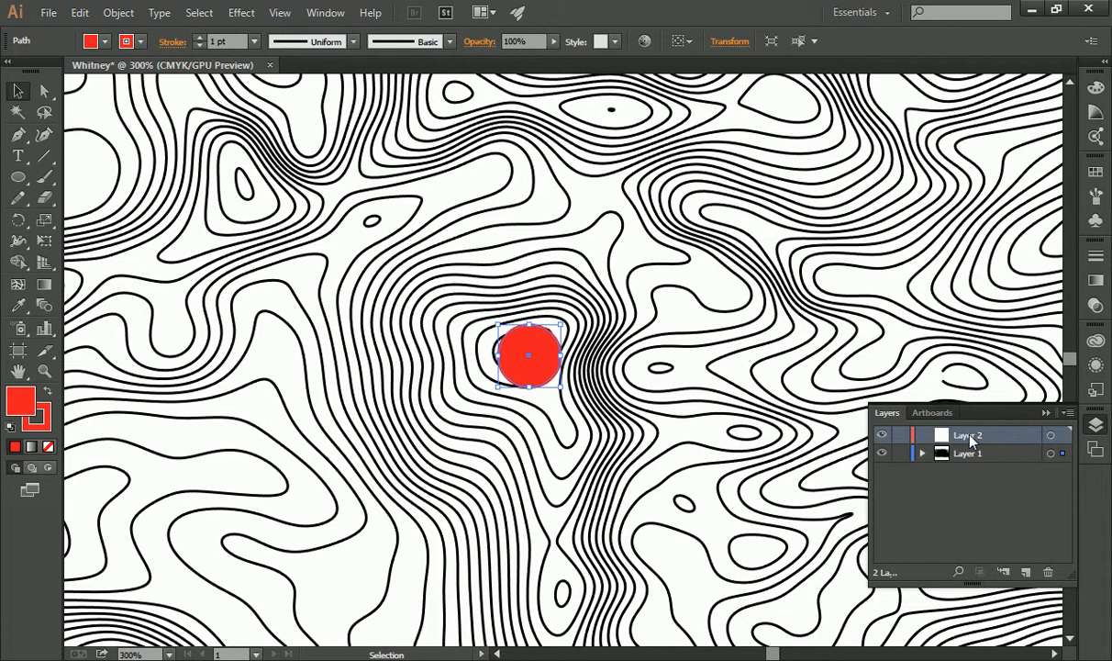
{"action": "right_click", "coordinate": [551, 353]}
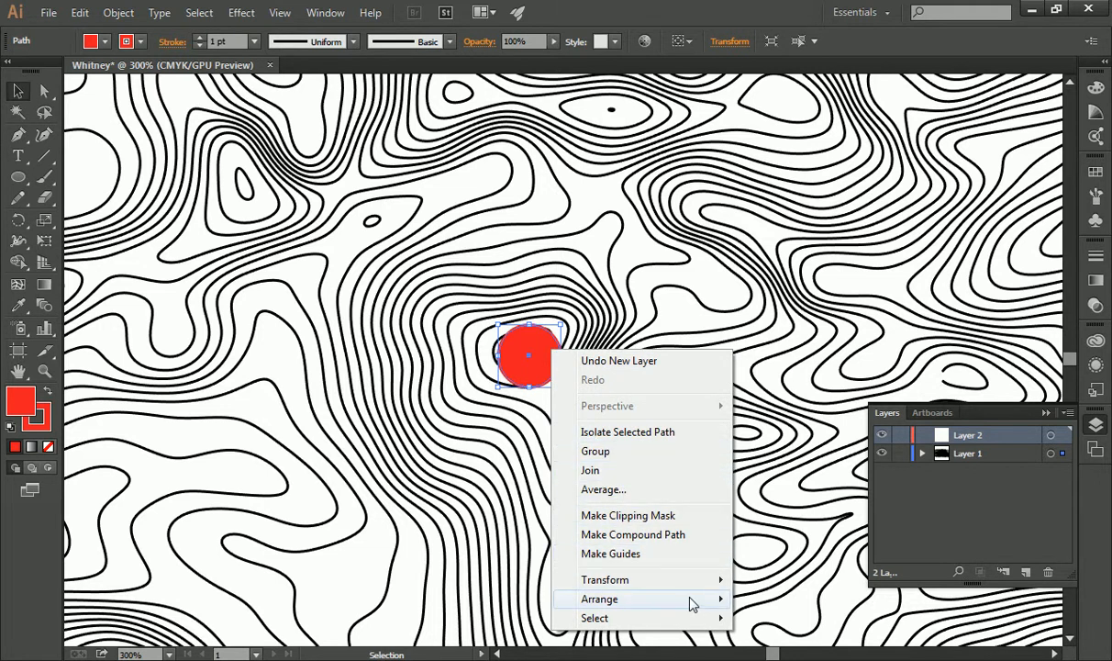
{"action": "mouse_move", "coordinate": [690, 603]}
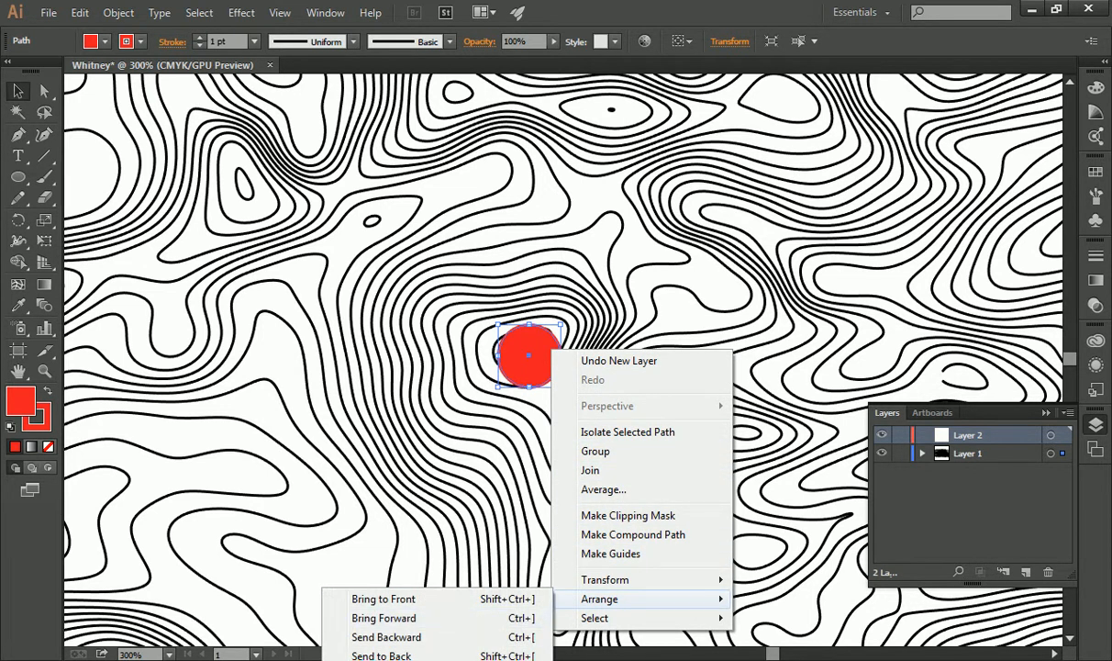
{"action": "left_click", "coordinate": [510, 599]}
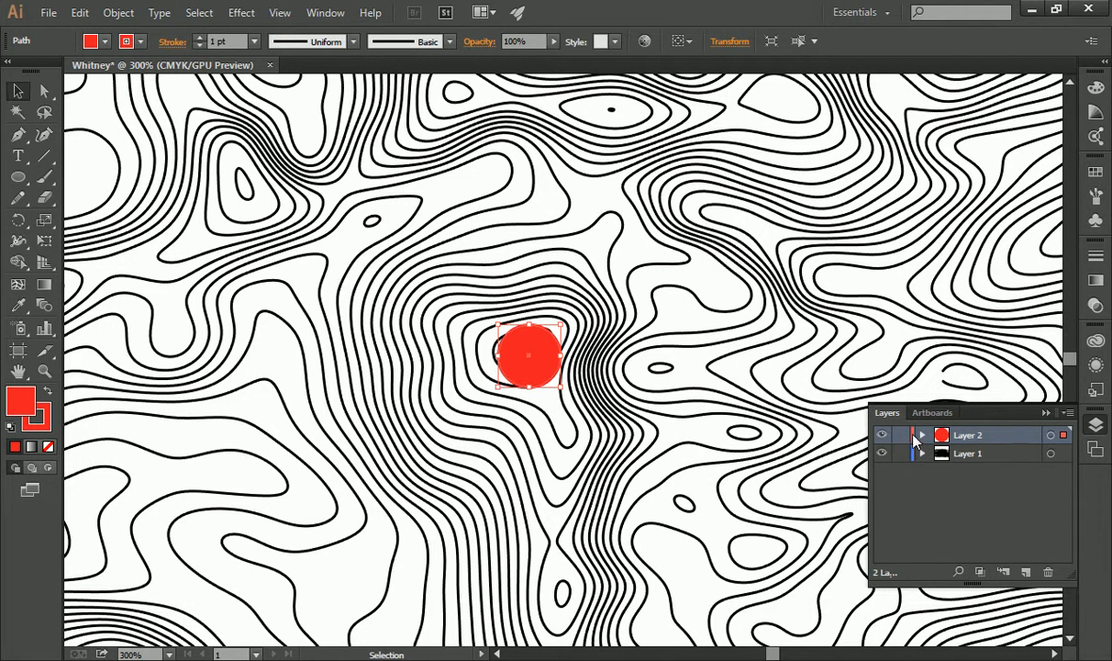
- Review Layer 2's options and the Arrange commands for the red circle, reselect the circle to check it, and clear the selection
{"action": "double_click", "coordinate": [941, 434]}
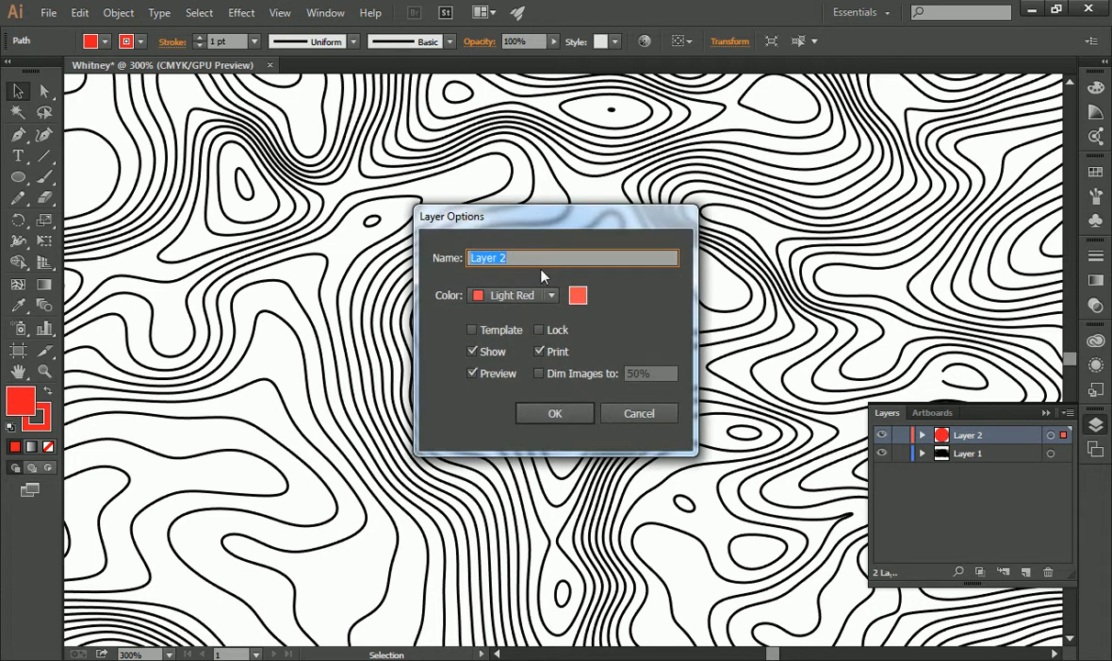
{"action": "left_click", "coordinate": [555, 413]}
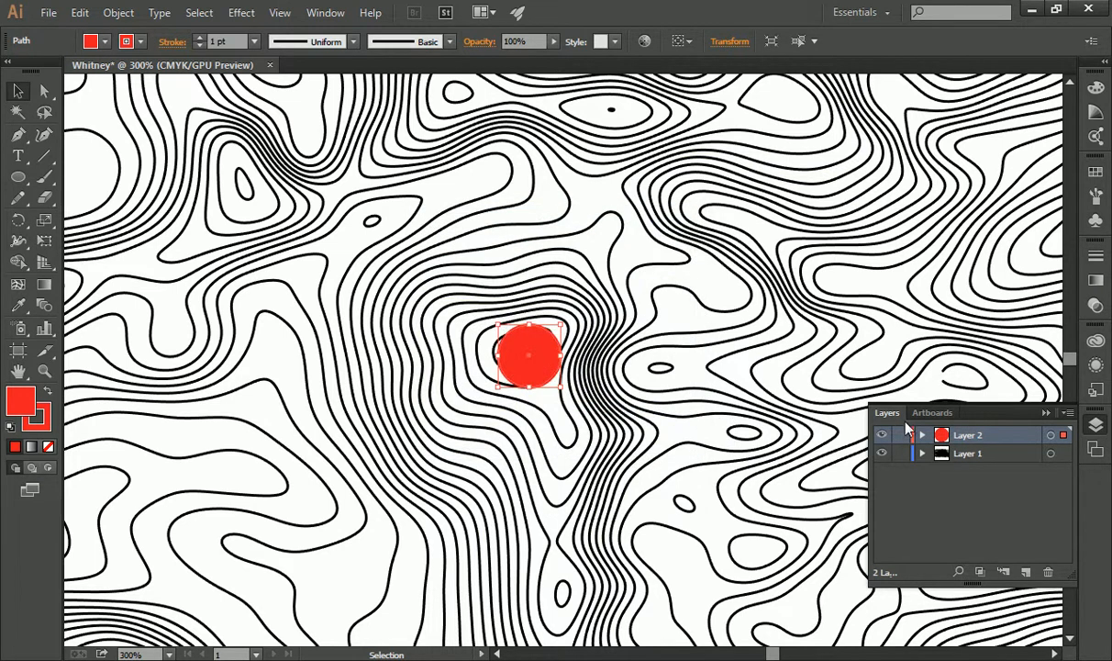
{"action": "right_click", "coordinate": [521, 342]}
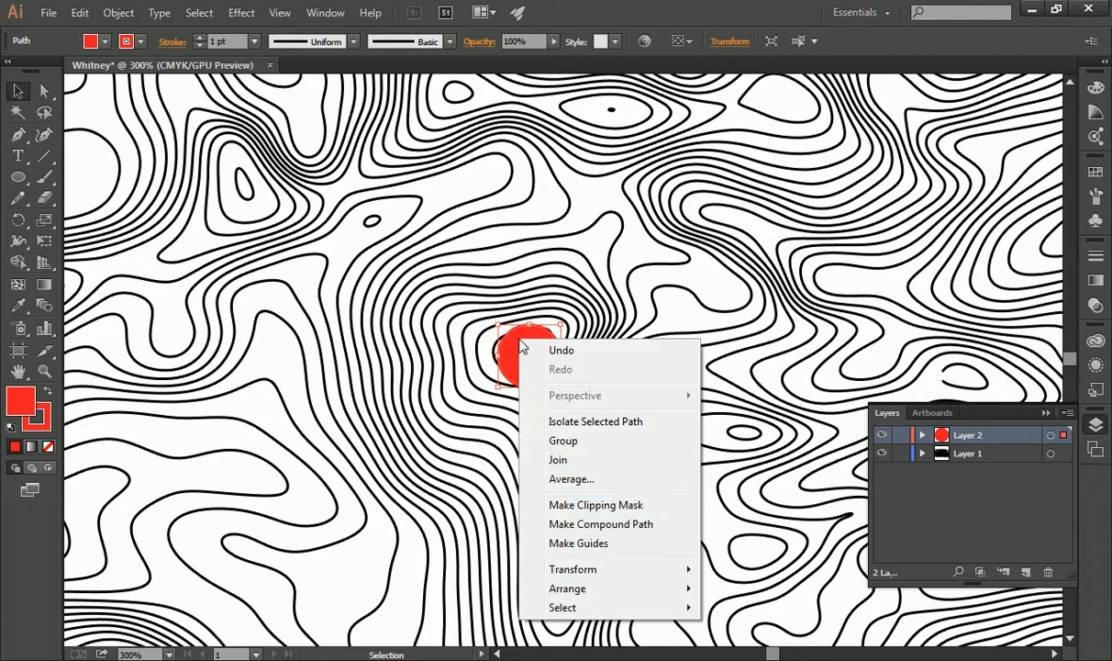
{"action": "mouse_move", "coordinate": [585, 595]}
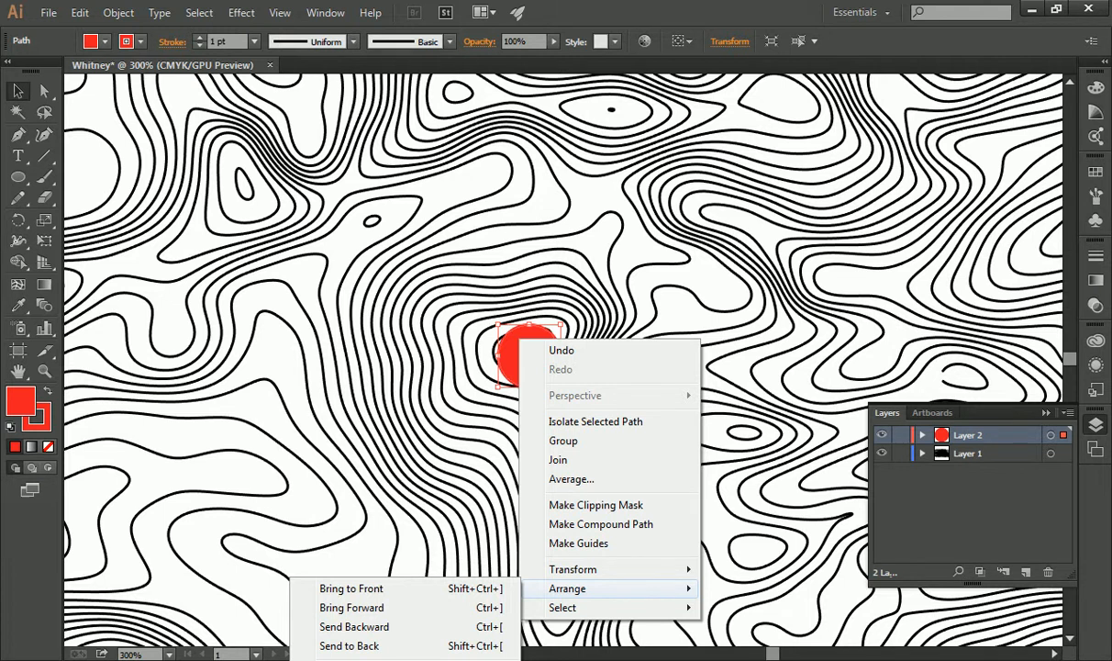
{"action": "left_click", "coordinate": [601, 211]}
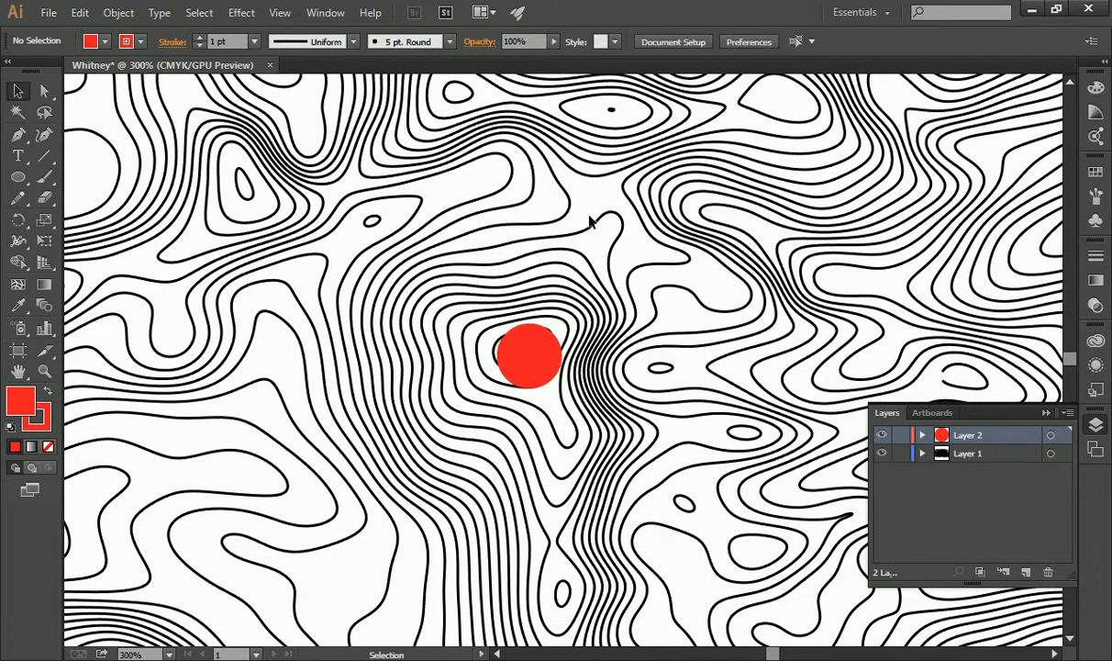
{"action": "left_click", "coordinate": [538, 349]}
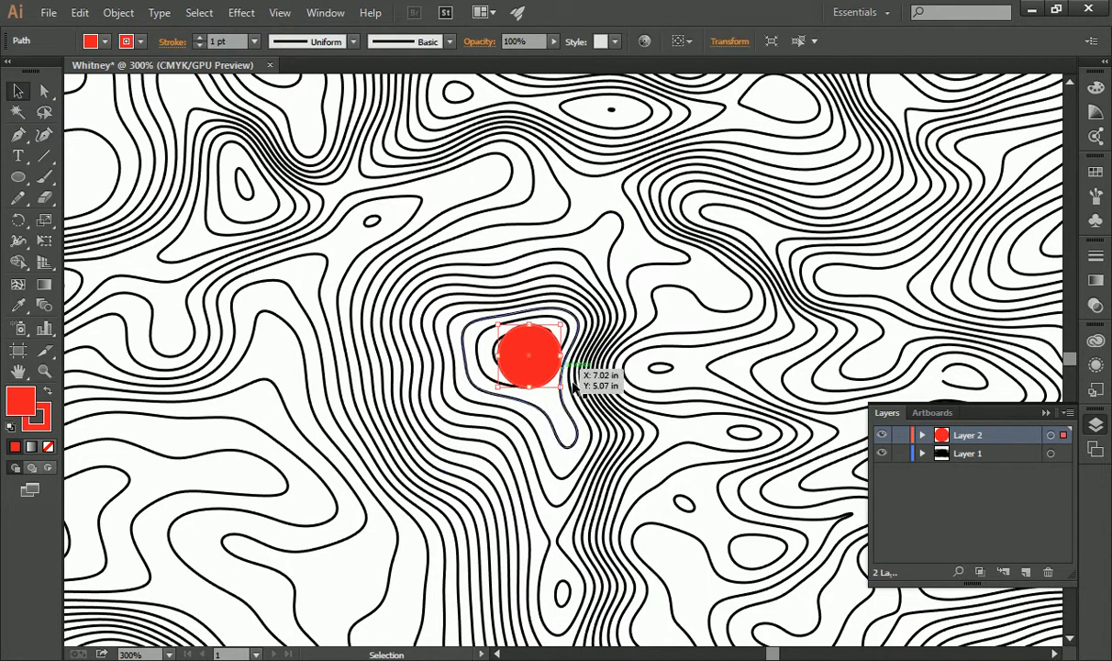
{"action": "left_click", "coordinate": [689, 313]}
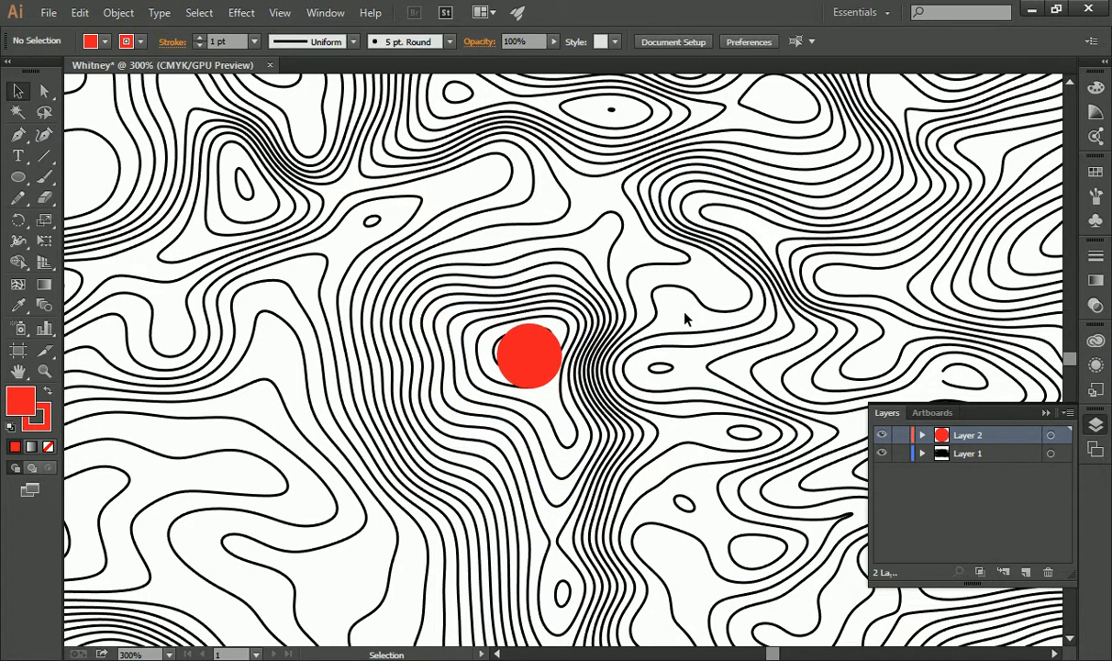
- Bring the map to 100% magnification and add a new layer above Layer 2
{"action": "scroll", "coordinate": [642, 266], "scroll_direction": "down", "scroll_amount": 3}
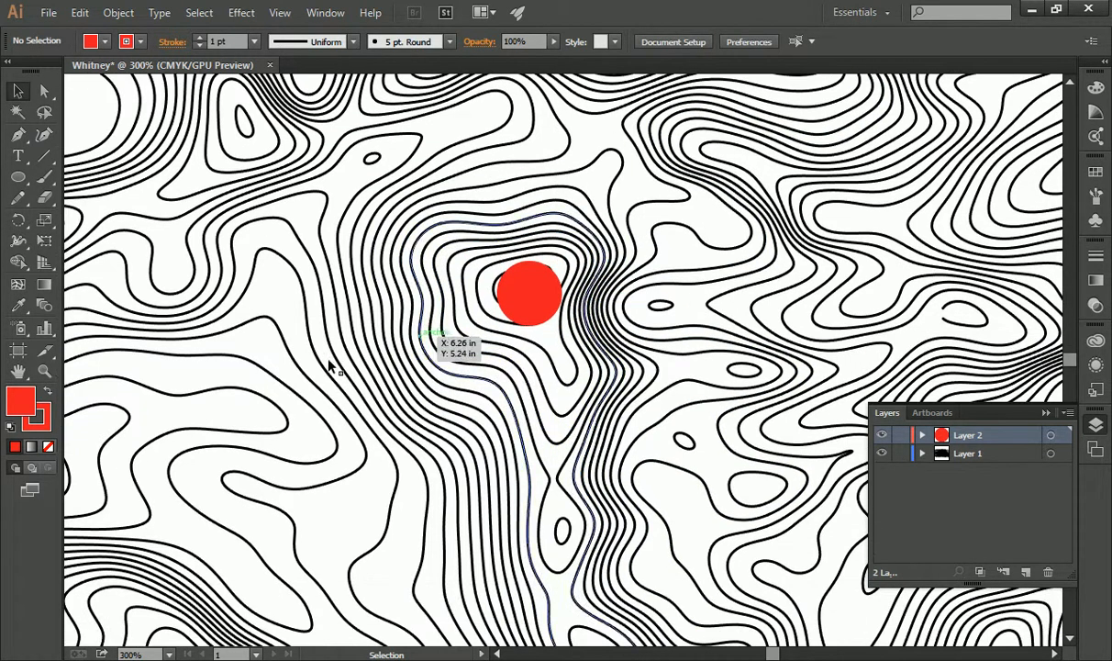
{"action": "left_click", "coordinate": [43, 369]}
{"action": "left_click", "coordinate": [341, 305], "text": "alt"}
{"action": "left_click", "coordinate": [716, 265], "text": "alt"}
{"action": "left_click", "coordinate": [750, 266], "text": "alt"}
{"action": "scroll", "coordinate": [689, 349], "scroll_direction": "down", "scroll_amount": 5}
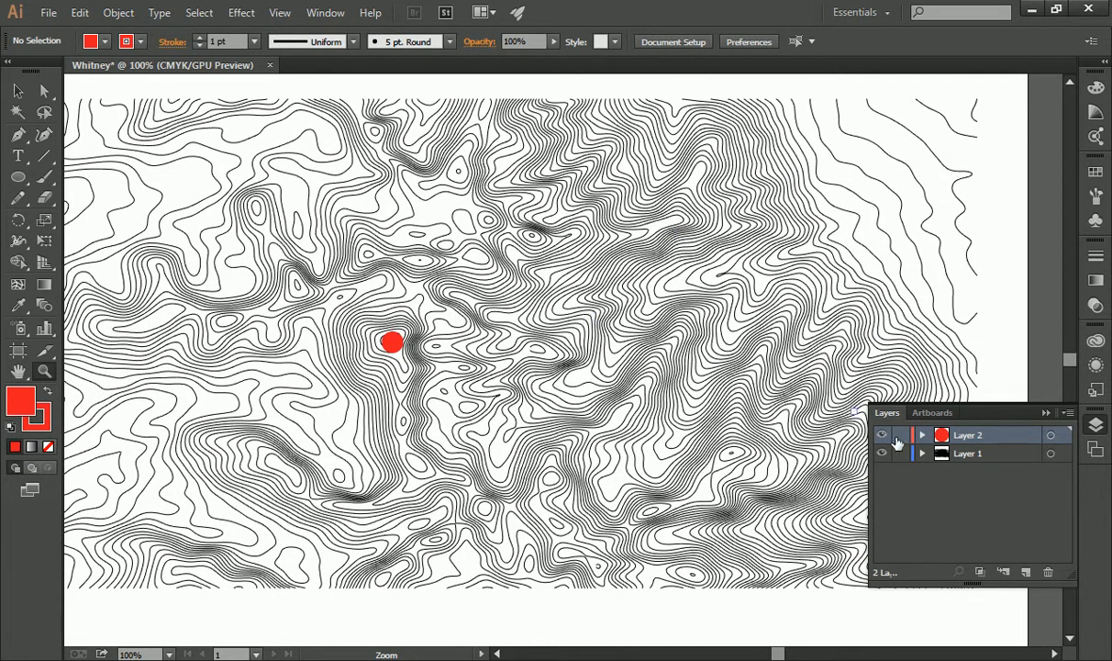
{"action": "left_click", "coordinate": [998, 520]}
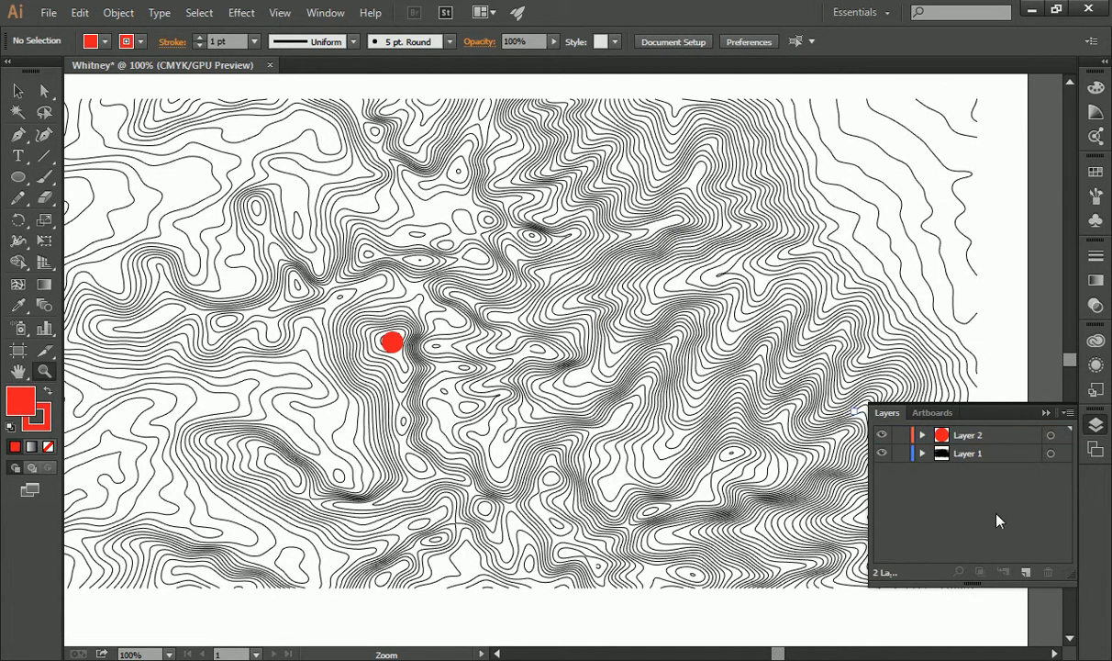
{"action": "left_click", "coordinate": [1027, 573]}
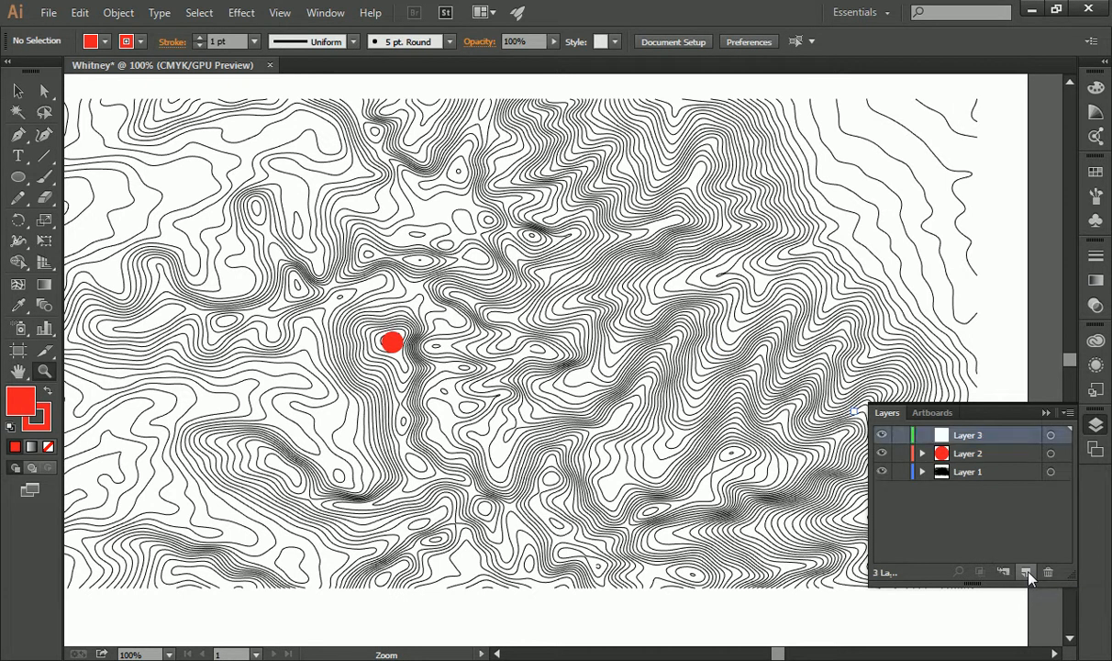
- Rename Layer 1, which holds the contour lines, as Contours
{"action": "double_click", "coordinate": [975, 473]}
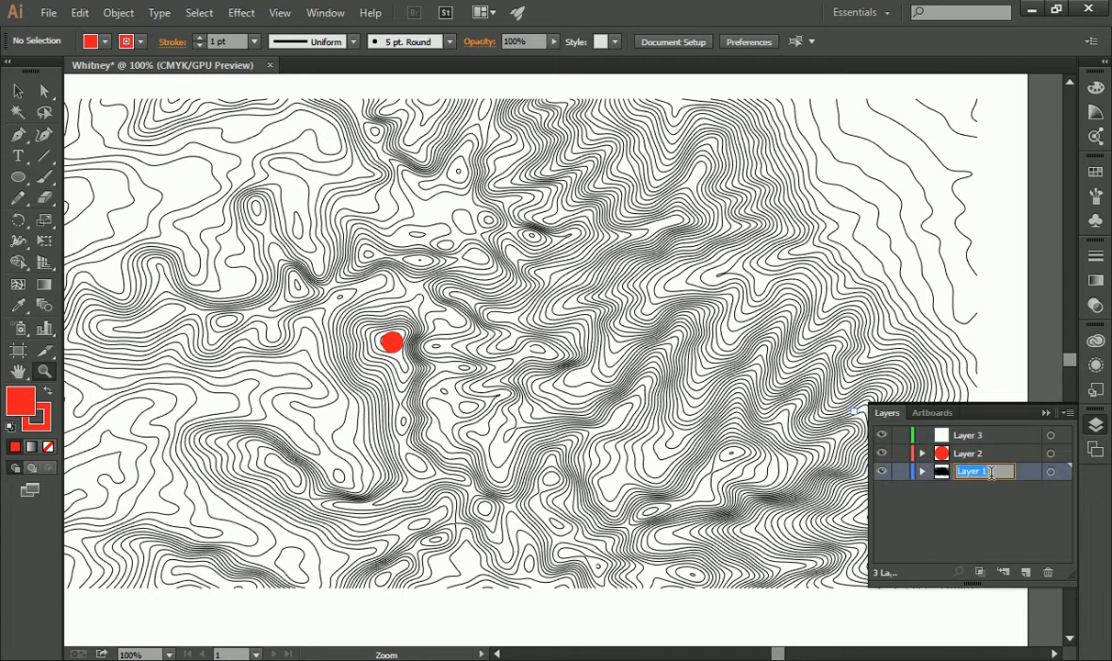
{"action": "type", "text": "b"}
{"action": "key", "text": "BackSpace"}
{"action": "type", "text": "Contours"}
{"action": "key", "text": "Return"}
- Rename Layer 2, which holds the red circle, as Peak and the empty Layer 3 as Valley
{"action": "double_click", "coordinate": [968, 454]}
{"action": "type", "text": "Peak"}
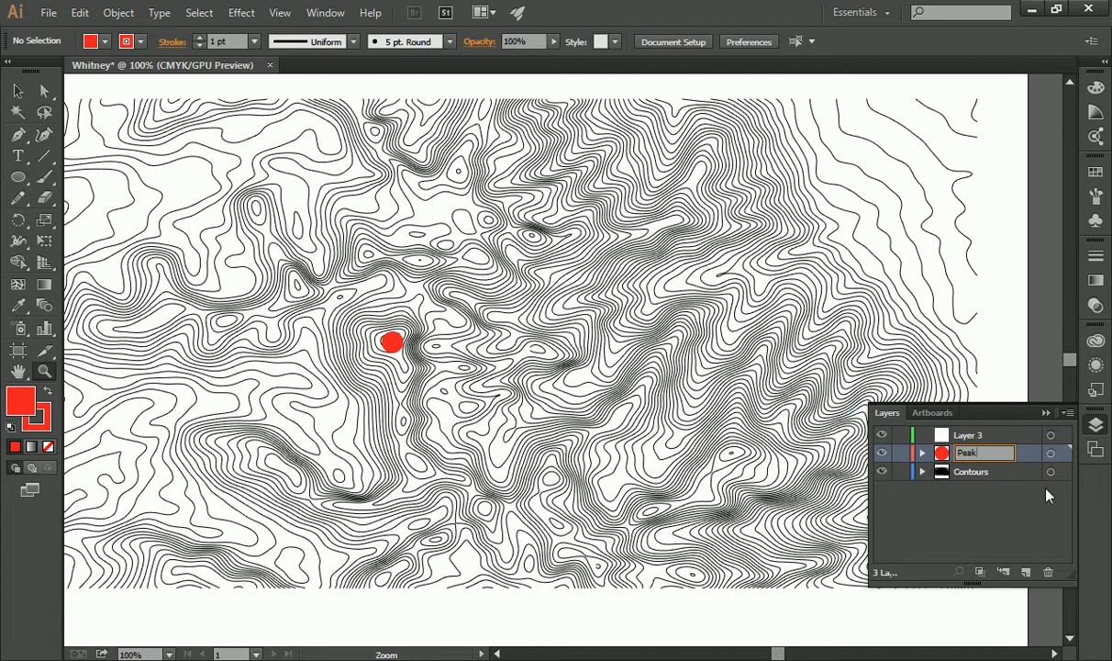
{"action": "left_click", "coordinate": [1007, 483]}
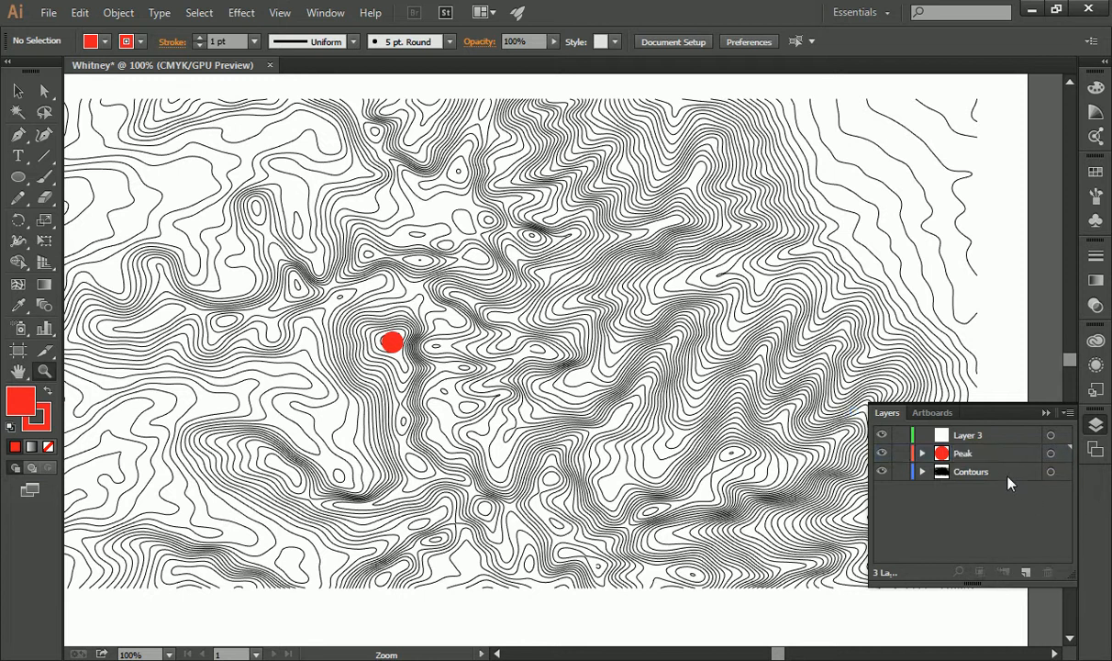
{"action": "double_click", "coordinate": [967, 435]}
{"action": "type", "text": "Valley"}
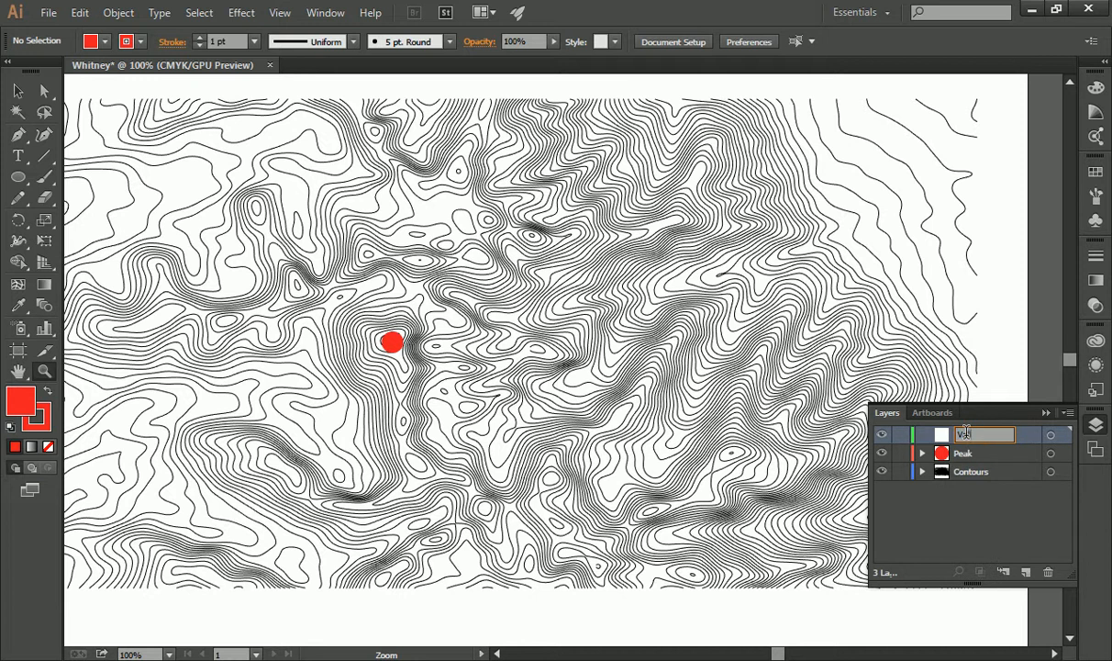
{"action": "left_click", "coordinate": [989, 517]}
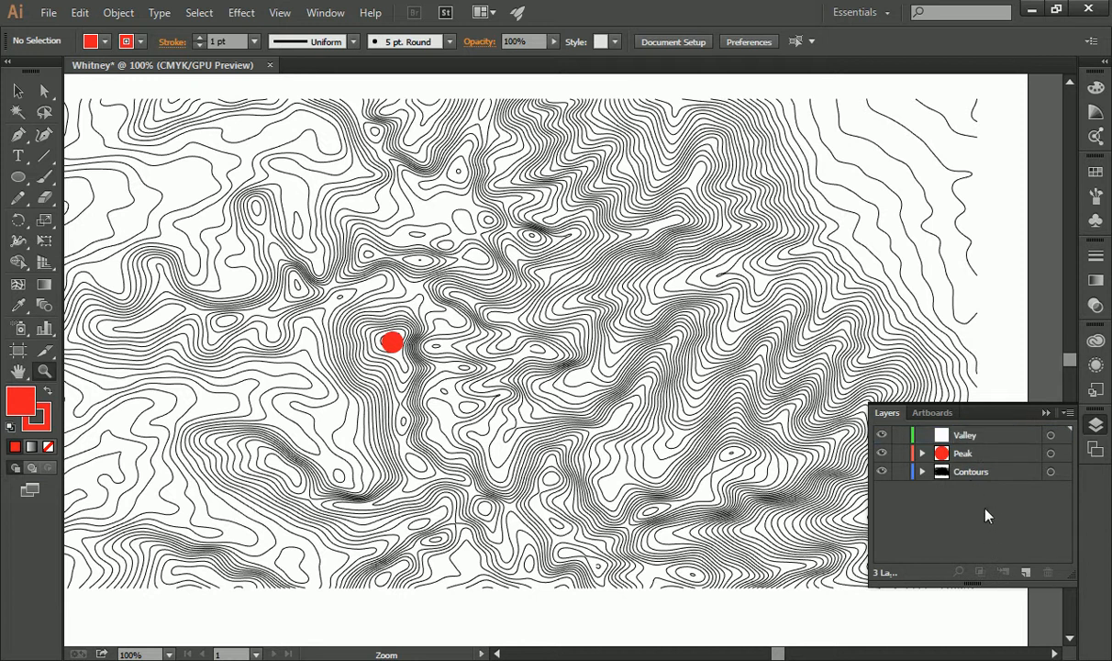
- Make the Valley layer active and review its layer options, accepting them as they are
{"action": "left_click", "coordinate": [978, 443]}
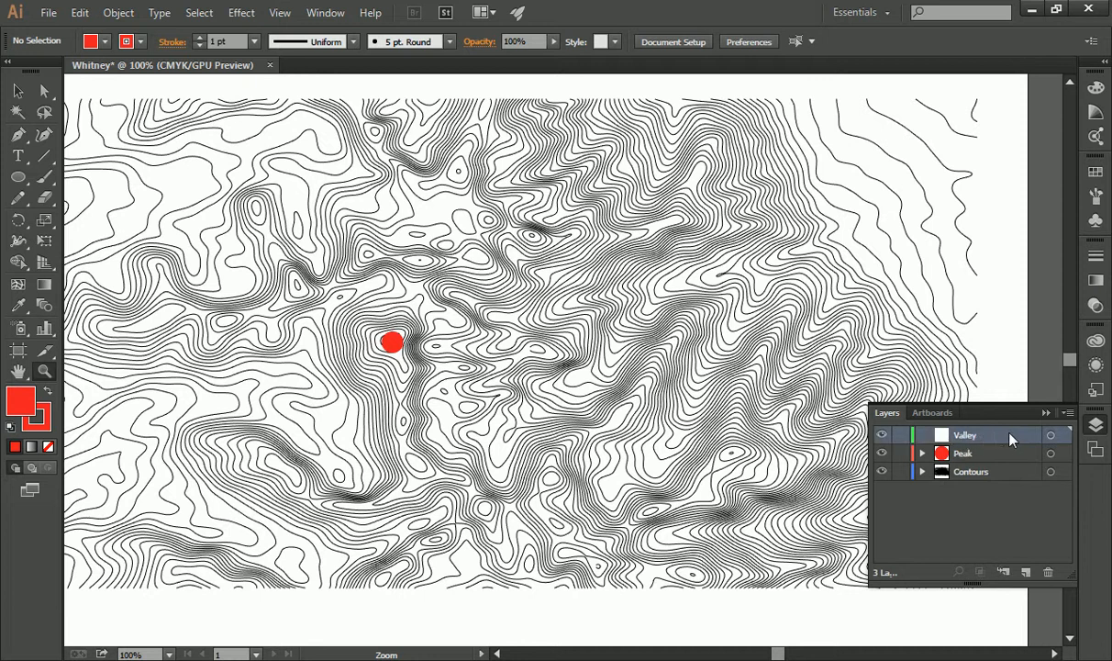
{"action": "scroll", "coordinate": [933, 340], "scroll_direction": "up", "scroll_amount": 2}
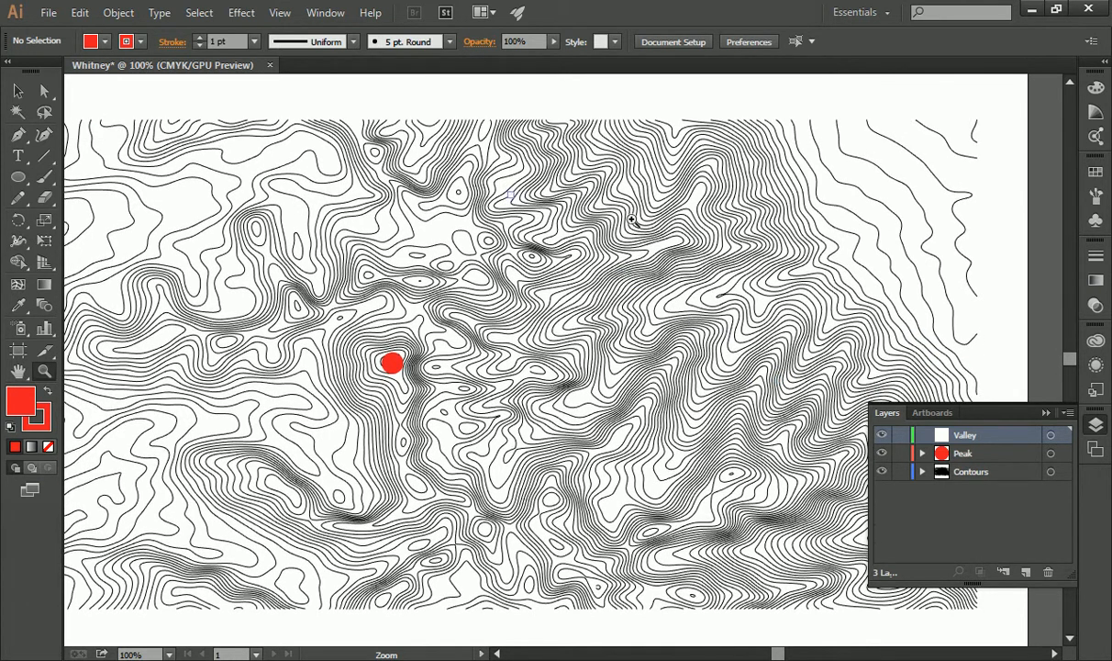
{"action": "double_click", "coordinate": [1013, 437]}
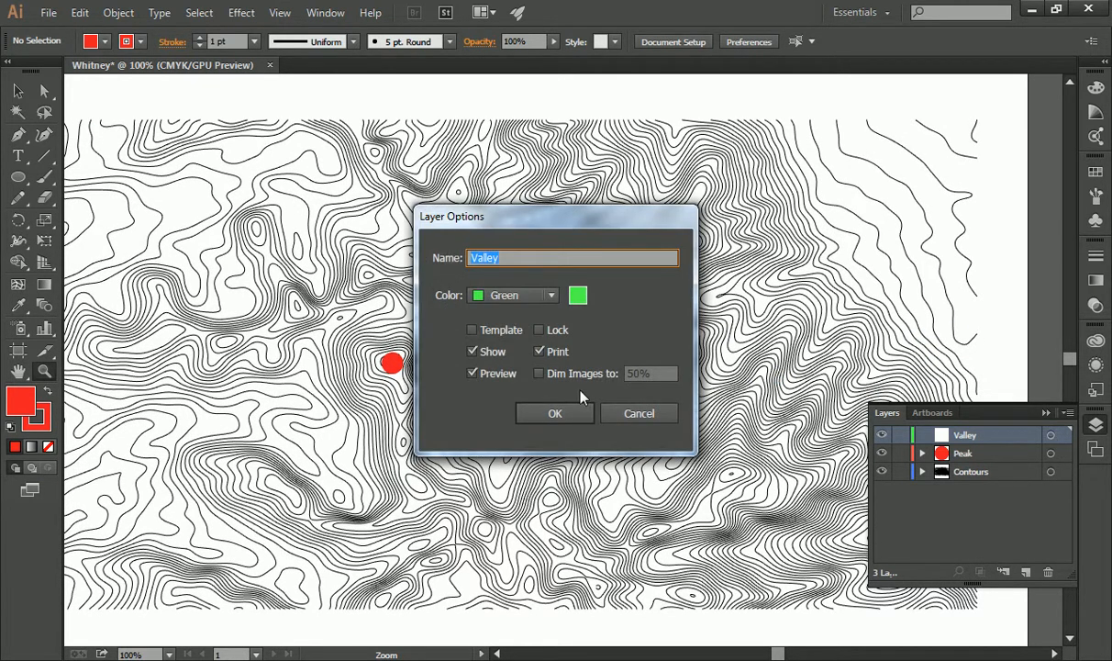
{"action": "left_click", "coordinate": [561, 409]}
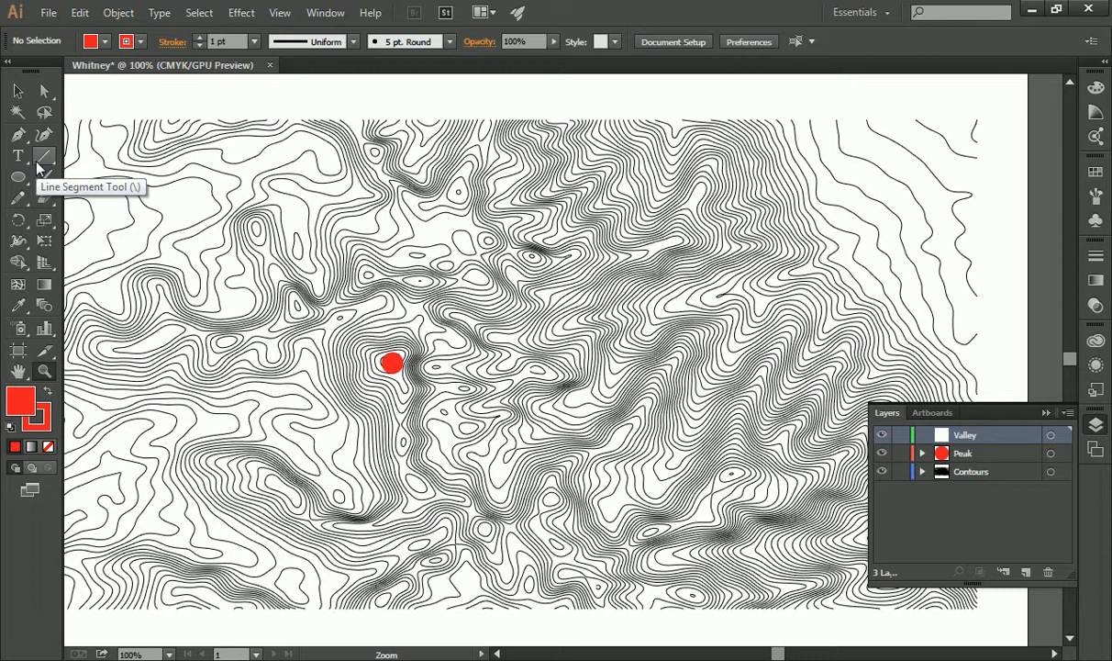
{"action": "left_click", "coordinate": [510, 293], "text": "alt"}
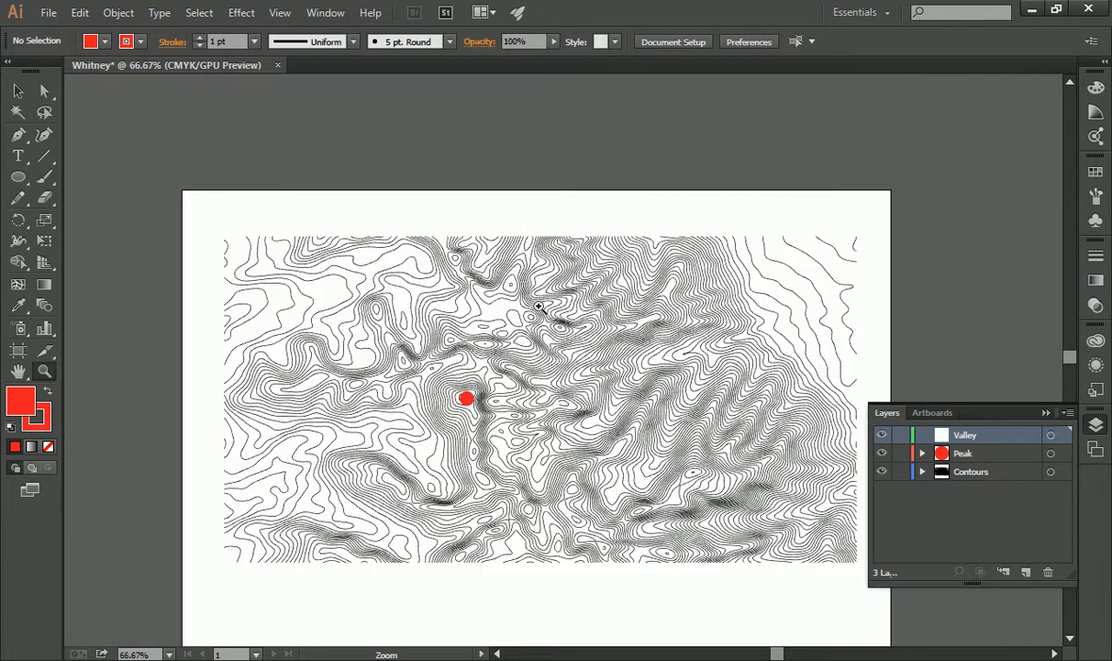
- Show the full stroke options and set the stroke weight to 5 pt
{"action": "left_click", "coordinate": [1092, 259]}
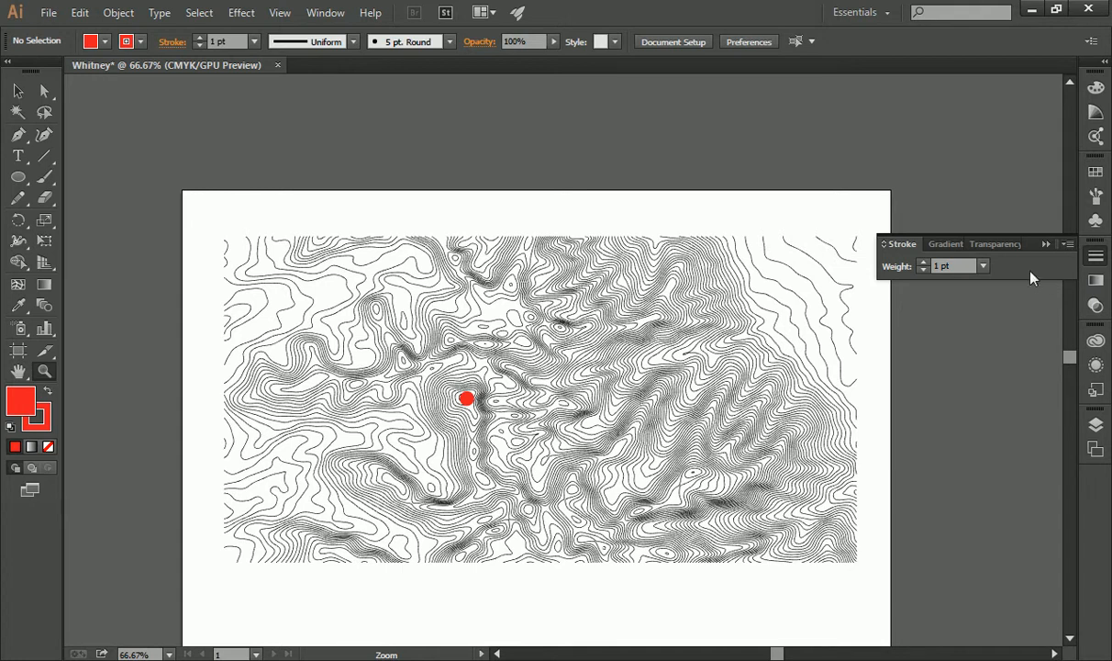
{"action": "left_click", "coordinate": [1070, 245]}
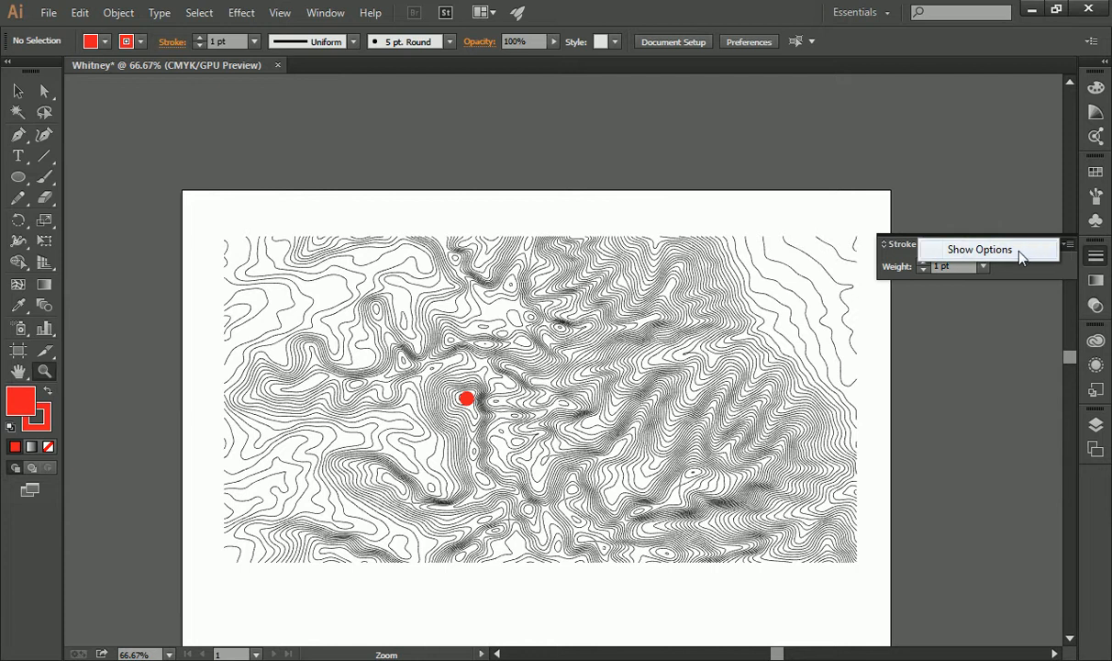
{"action": "left_click", "coordinate": [980, 250]}
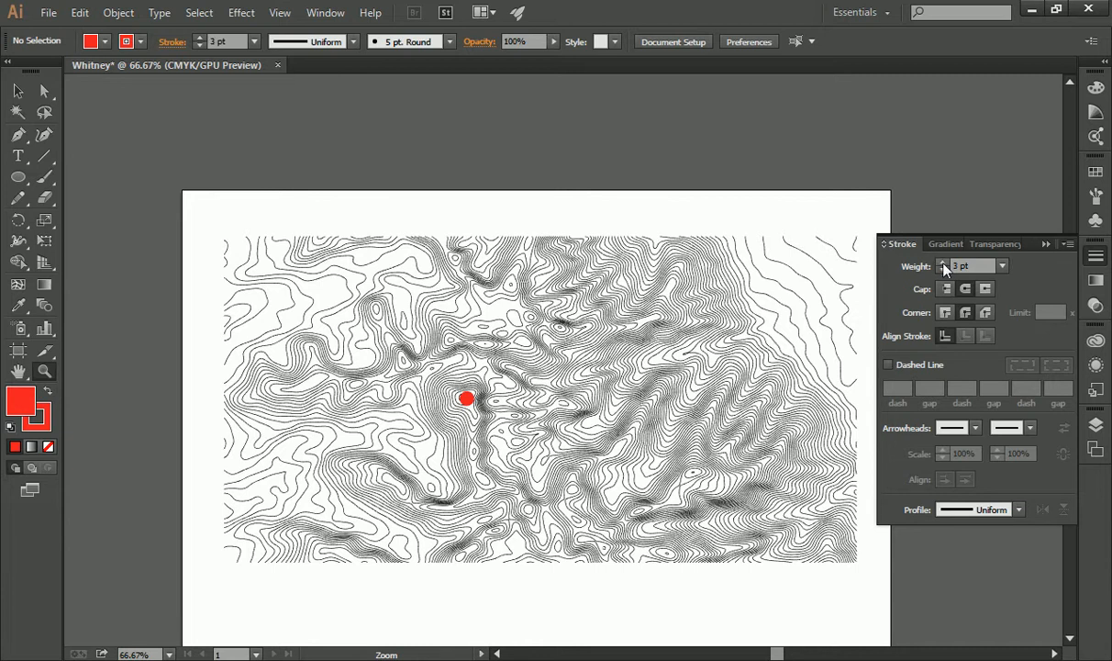
{"action": "left_click", "coordinate": [944, 264]}
{"action": "left_click", "coordinate": [945, 264]}
- Turn on a dashed line for the stroke with a 12 pt dash
{"action": "left_click", "coordinate": [888, 365]}
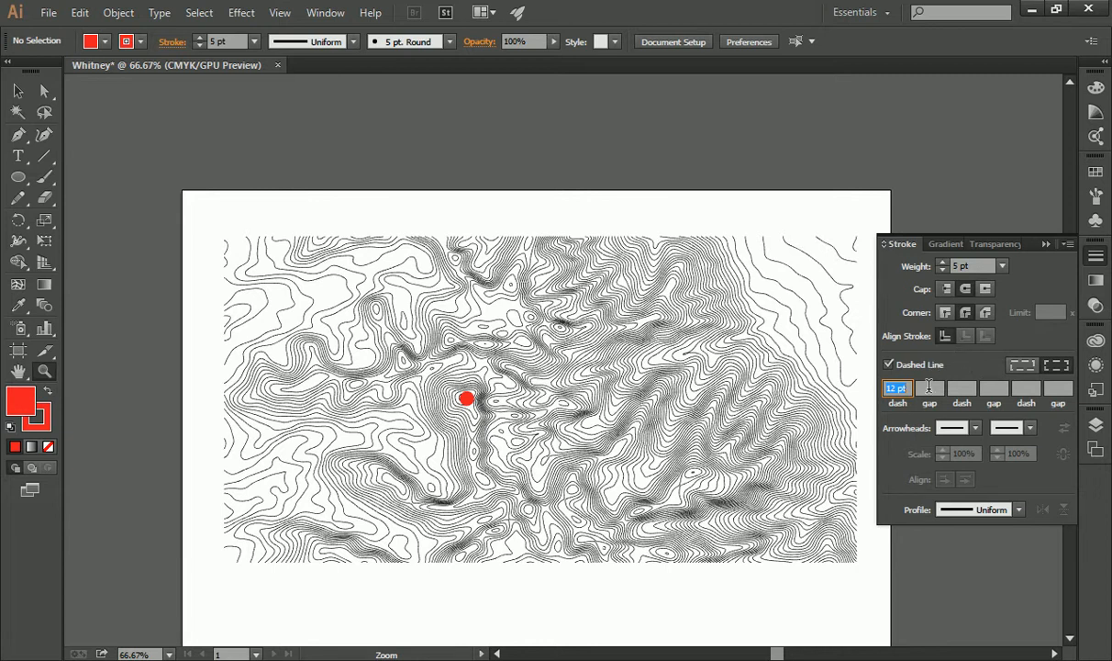
{"action": "left_click", "coordinate": [901, 388]}
{"action": "left_click", "coordinate": [928, 387]}
{"action": "left_click", "coordinate": [903, 388]}
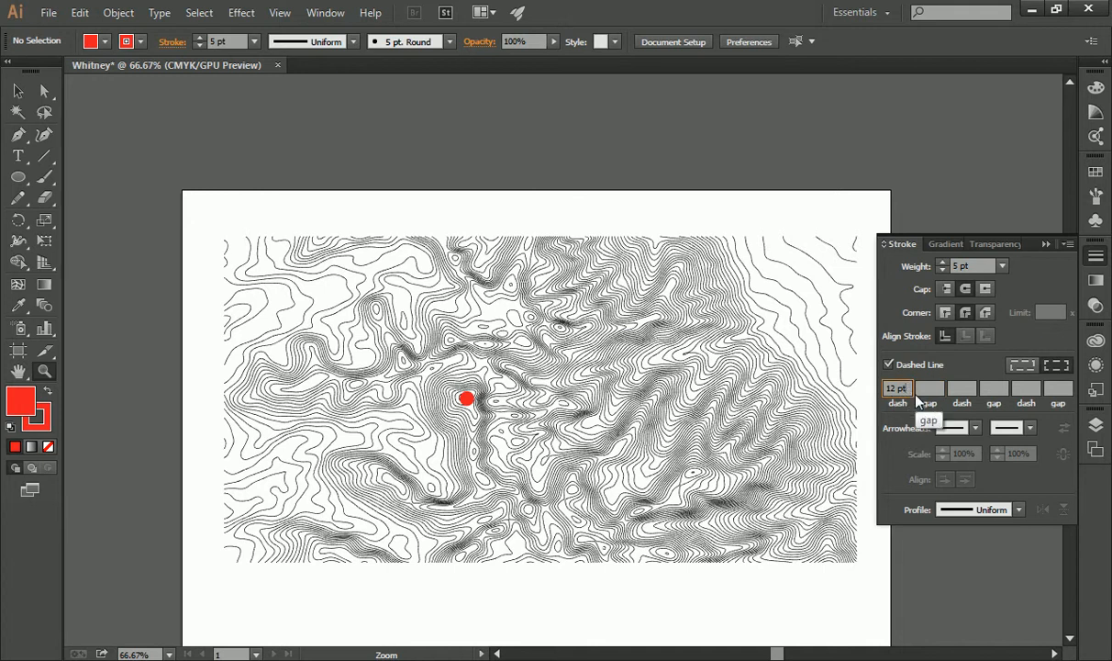
{"action": "left_click", "coordinate": [44, 156]}
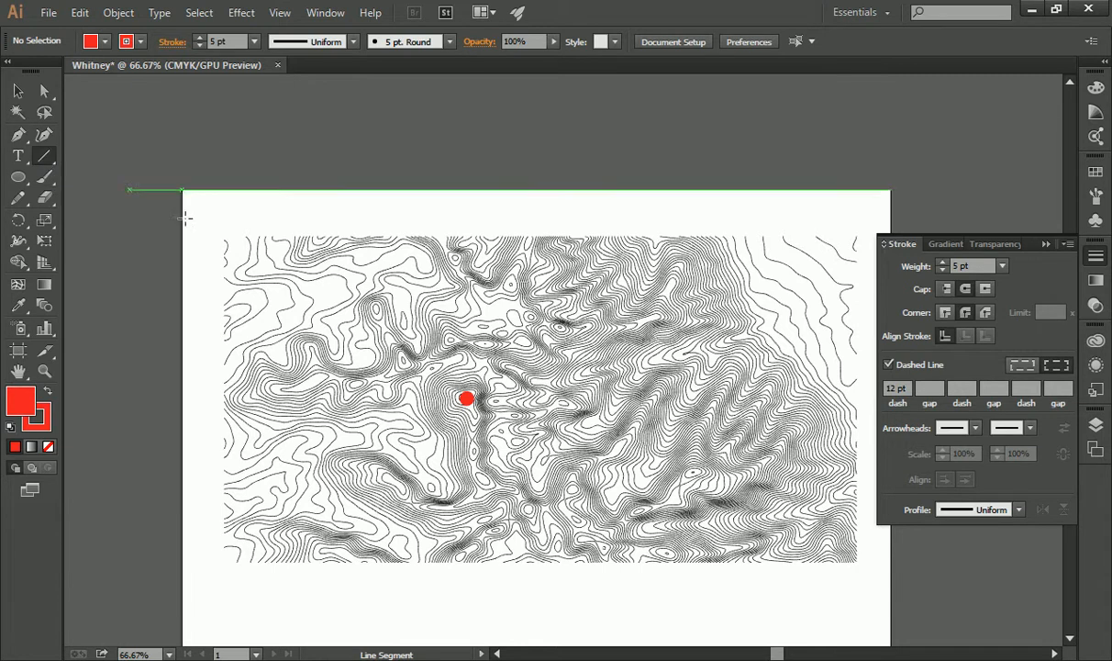
{"action": "left_click", "coordinate": [781, 321]}
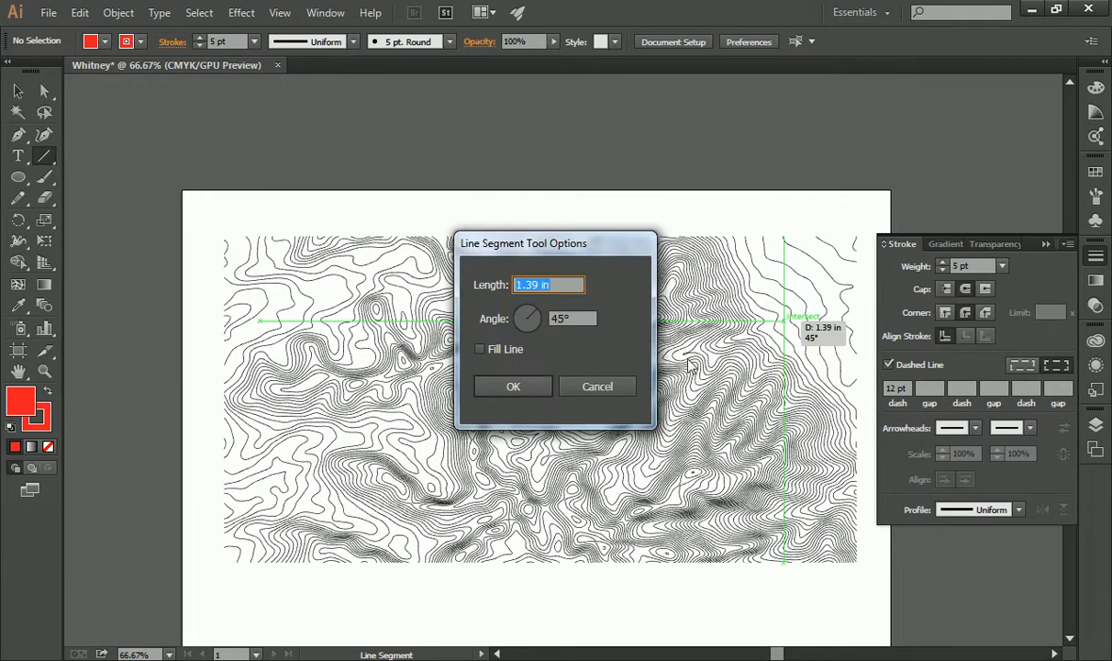
{"action": "left_click_drag", "start_coordinate": [554, 248], "coordinate": [537, 239]}
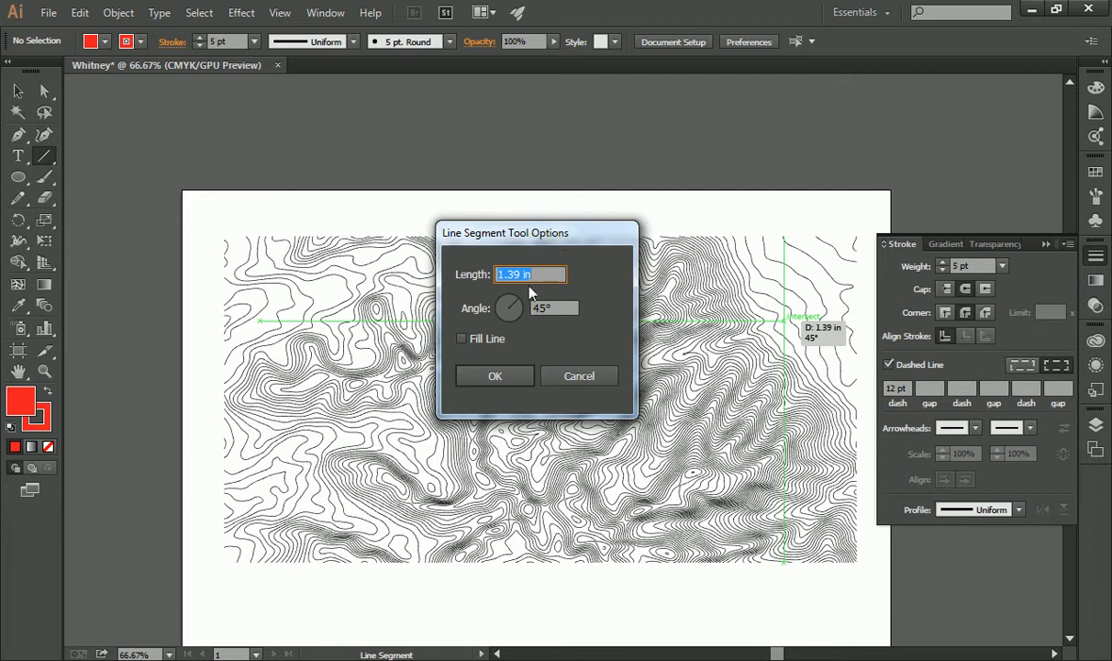
{"action": "left_click", "coordinate": [578, 376]}
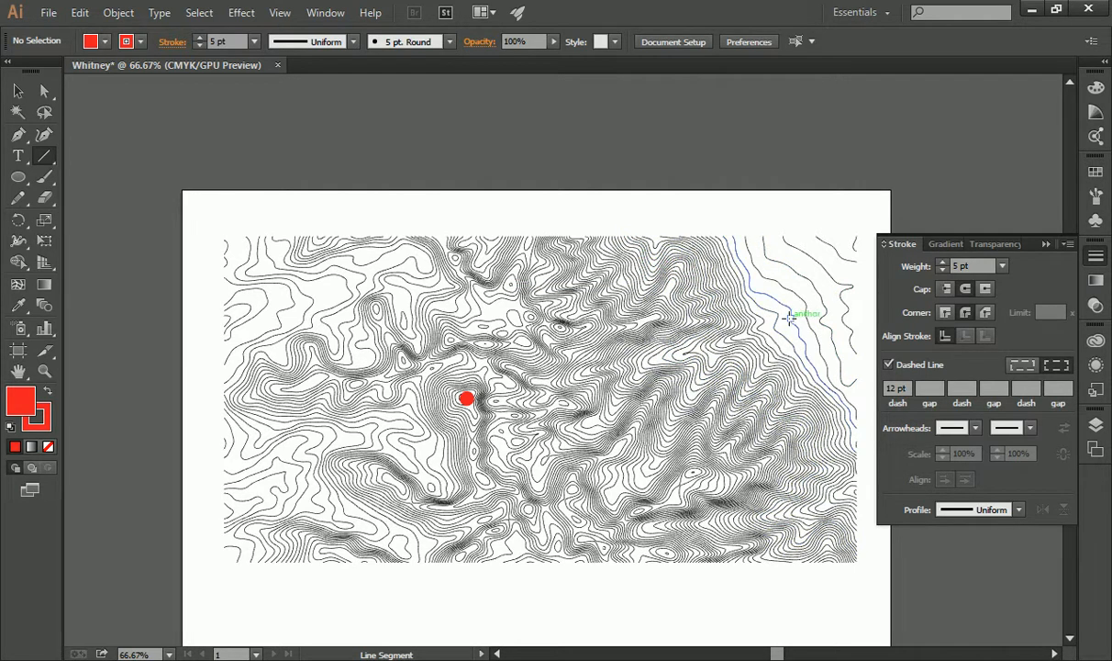
- Draw a straight dashed line from the contours on the northeast slope to just east of the red circle, and delete it
{"action": "mouse_move", "coordinate": [785, 314]}
{"action": "left_mouse_down"}
{"action": "mouse_move", "coordinate": [595, 371]}
{"action": "mouse_move", "coordinate": [501, 379]}
{"action": "mouse_move", "coordinate": [486, 395]}
{"action": "left_mouse_up"}
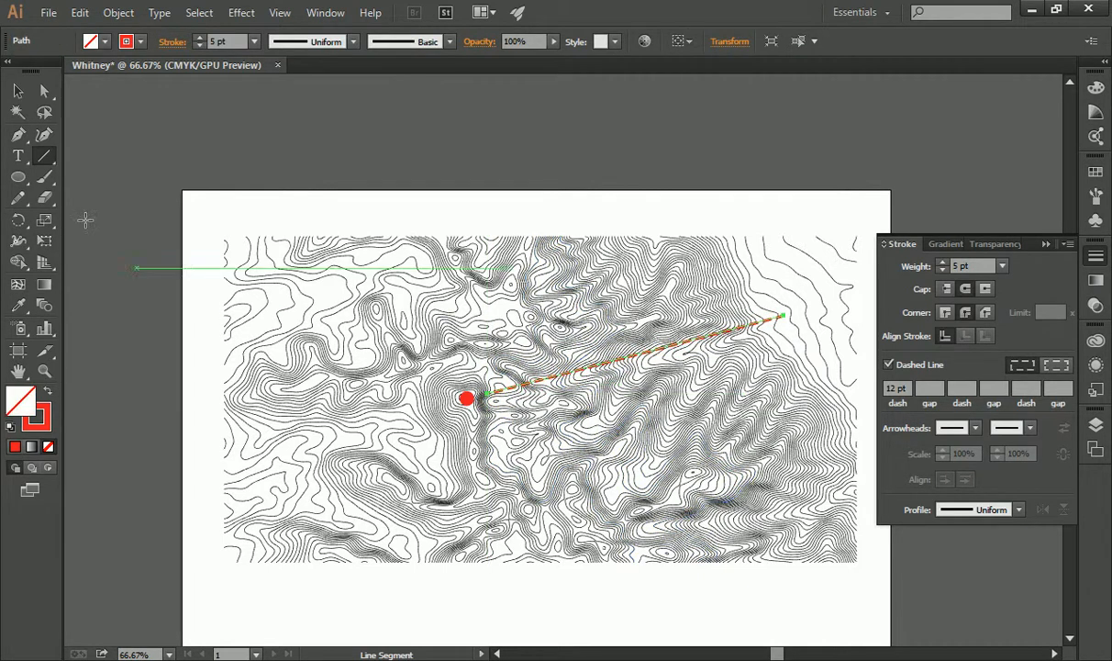
{"action": "left_click", "coordinate": [18, 90]}
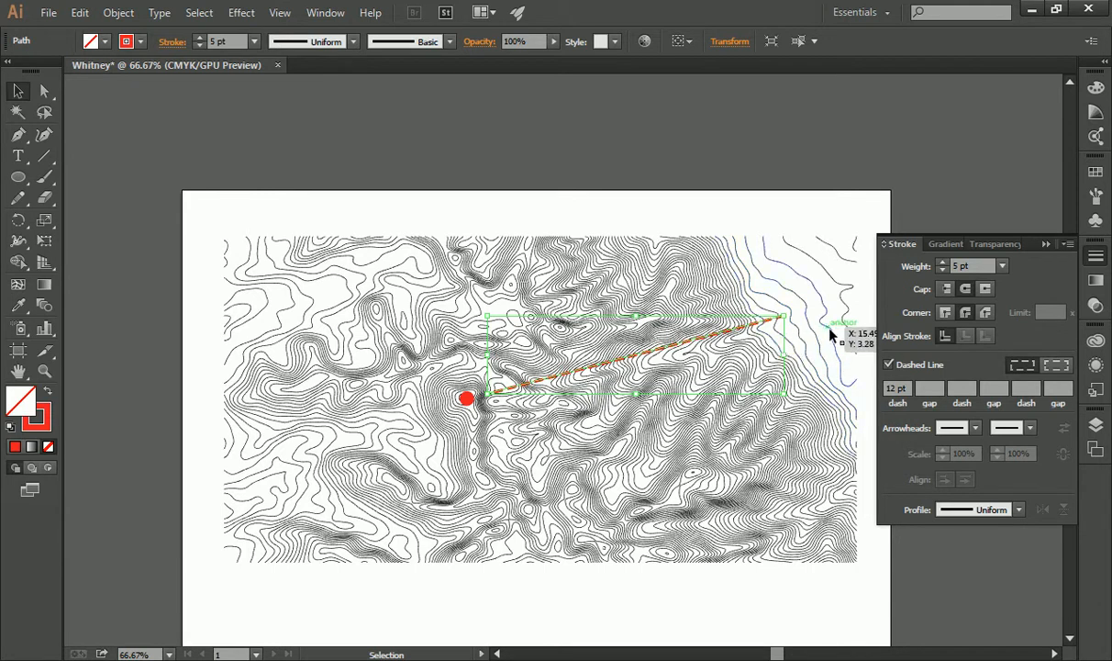
{"action": "key", "text": "Delete"}
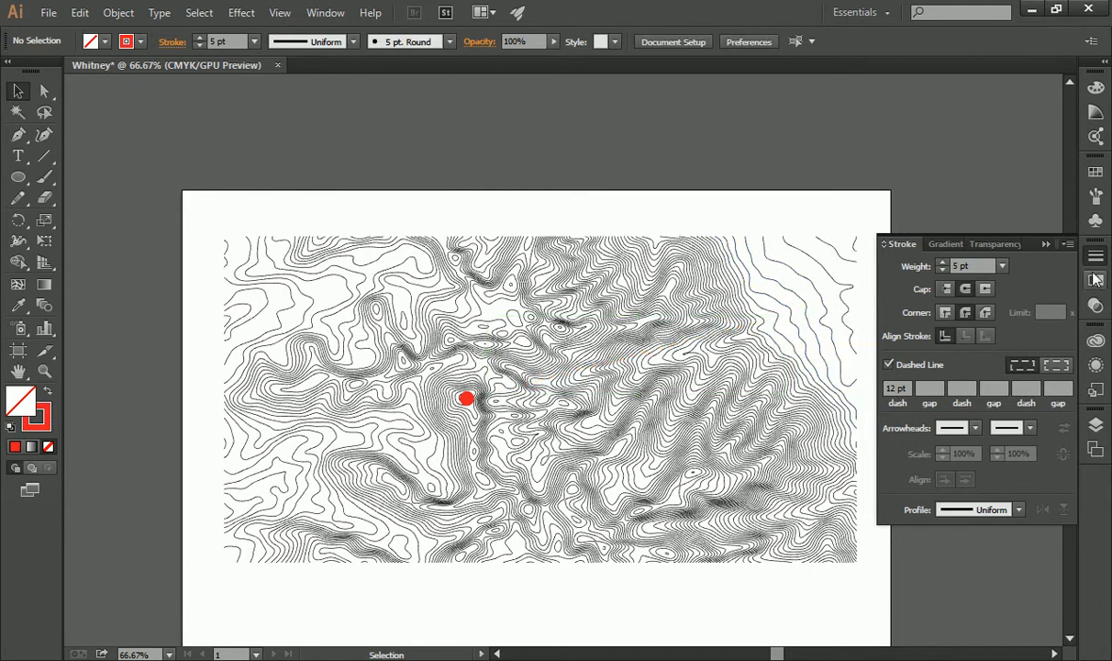
- Draw a straight dashed valley line about 8.35 in long at 13° from just east of the red circle to the northeast contours
{"action": "left_click", "coordinate": [1095, 424]}
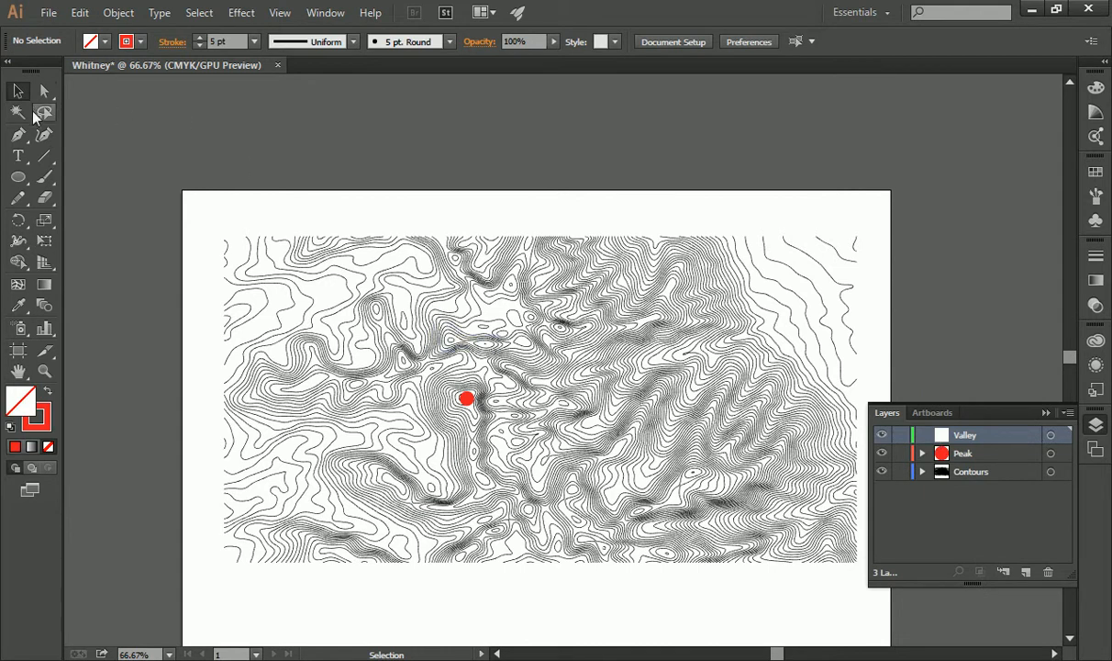
{"action": "left_click", "coordinate": [43, 159]}
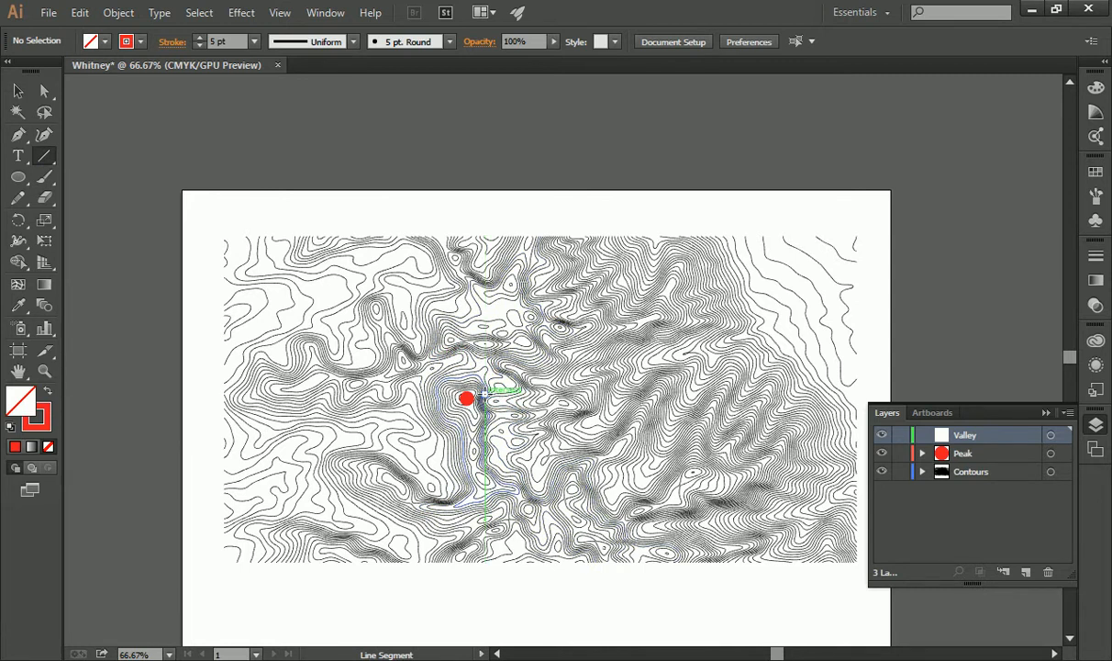
{"action": "left_click_drag", "start_coordinate": [484, 393], "coordinate": [824, 317]}
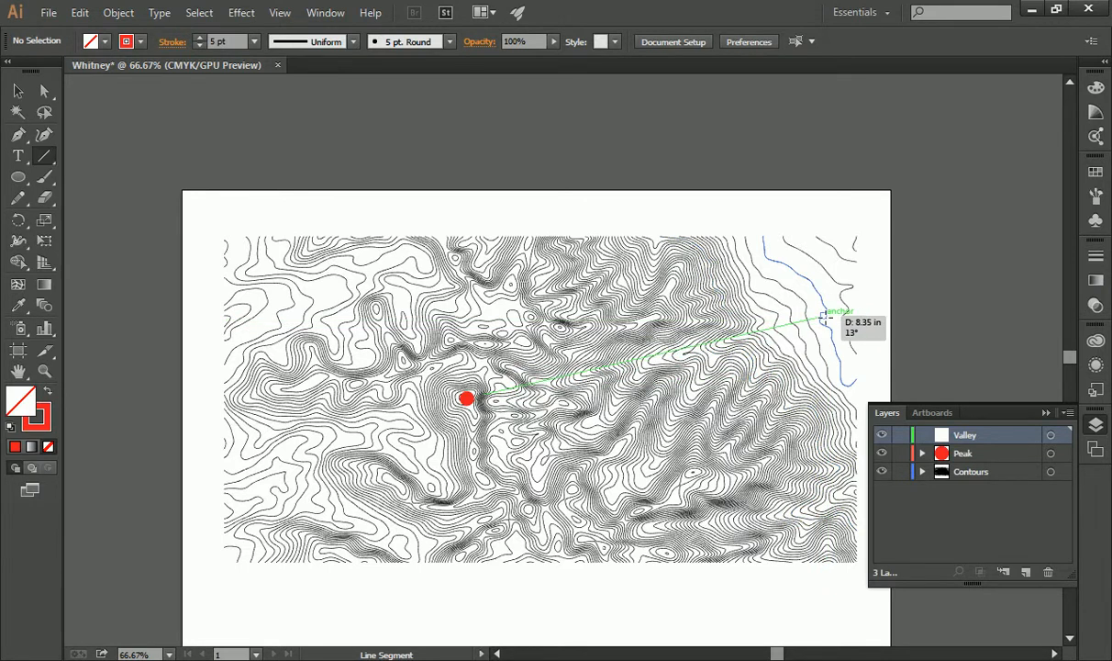
{"action": "left_click_drag", "start_coordinate": [824, 317], "coordinate": [824, 317]}
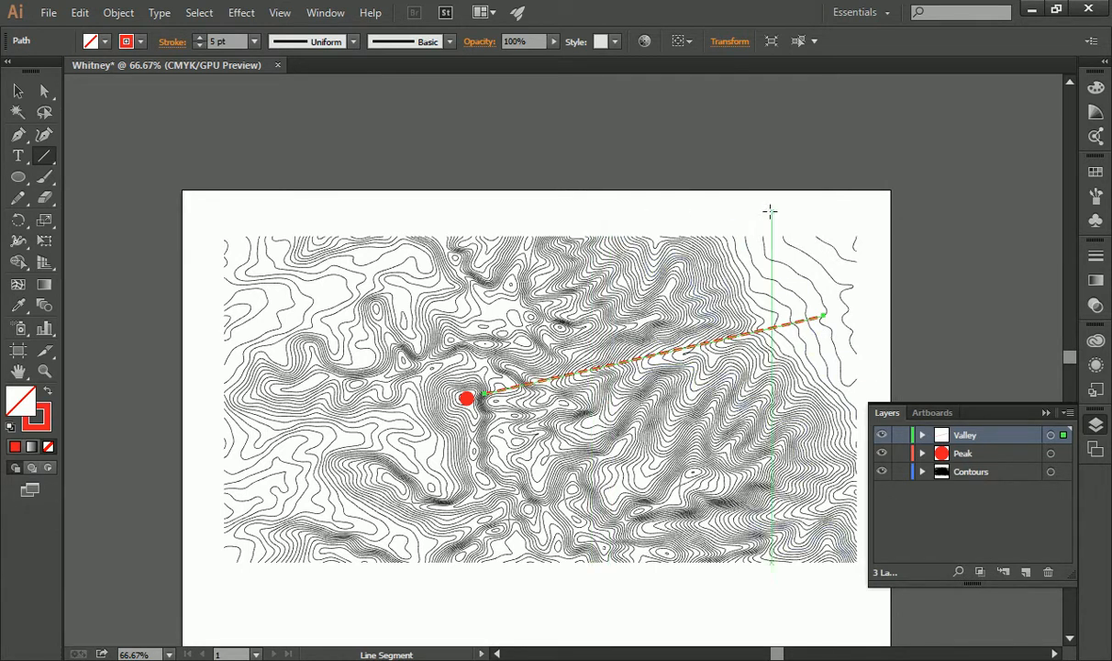
{"action": "left_click", "coordinate": [18, 92]}
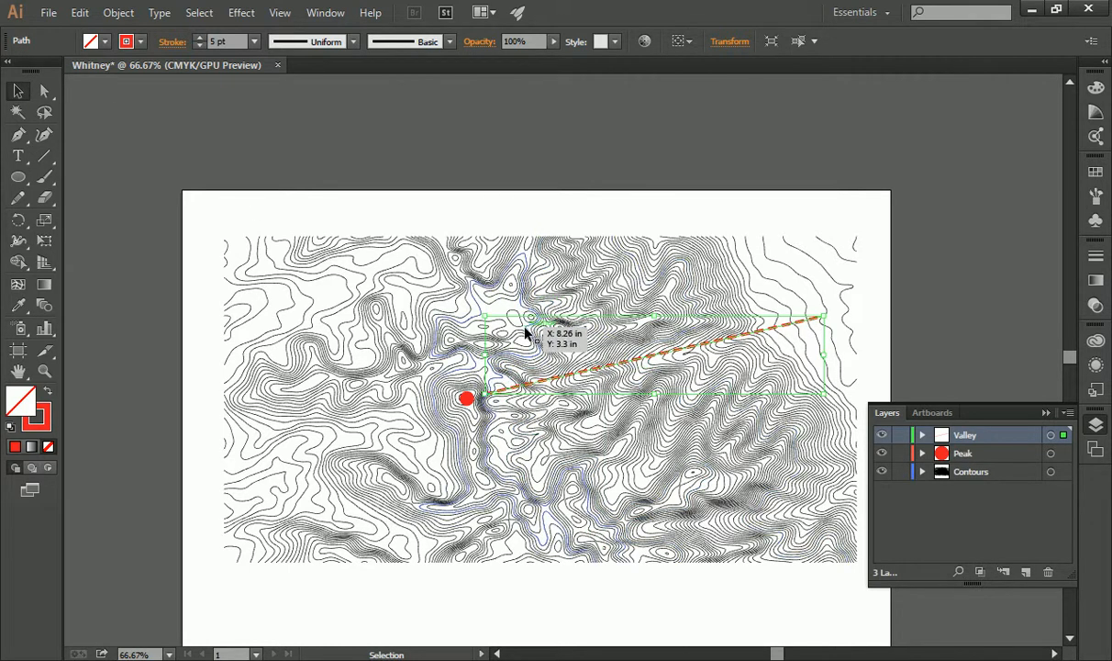
- Try a green stroke colour on the dashed valley line
{"action": "left_click", "coordinate": [137, 40]}
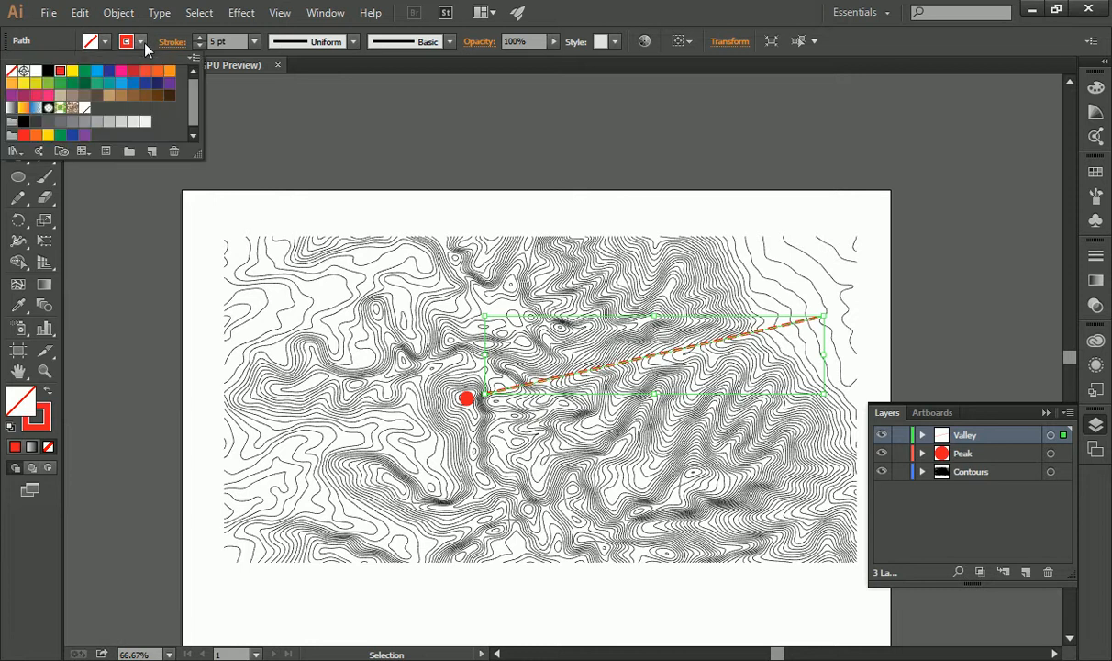
{"action": "left_click", "coordinate": [84, 72]}
{"action": "left_click", "coordinate": [520, 181]}
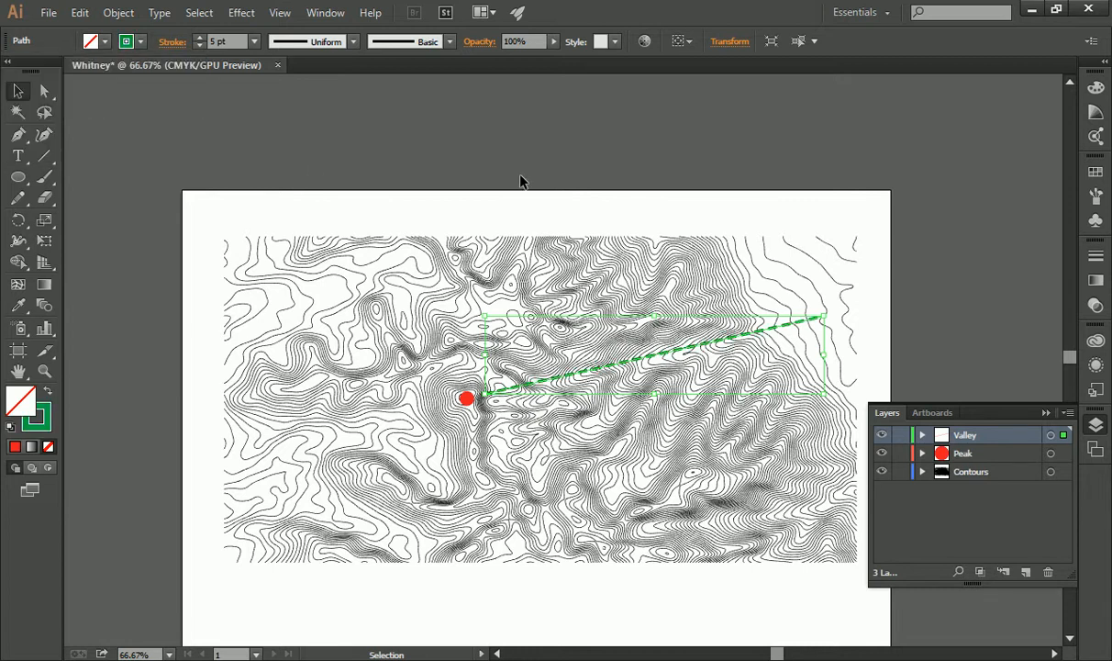
{"action": "left_click", "coordinate": [520, 180]}
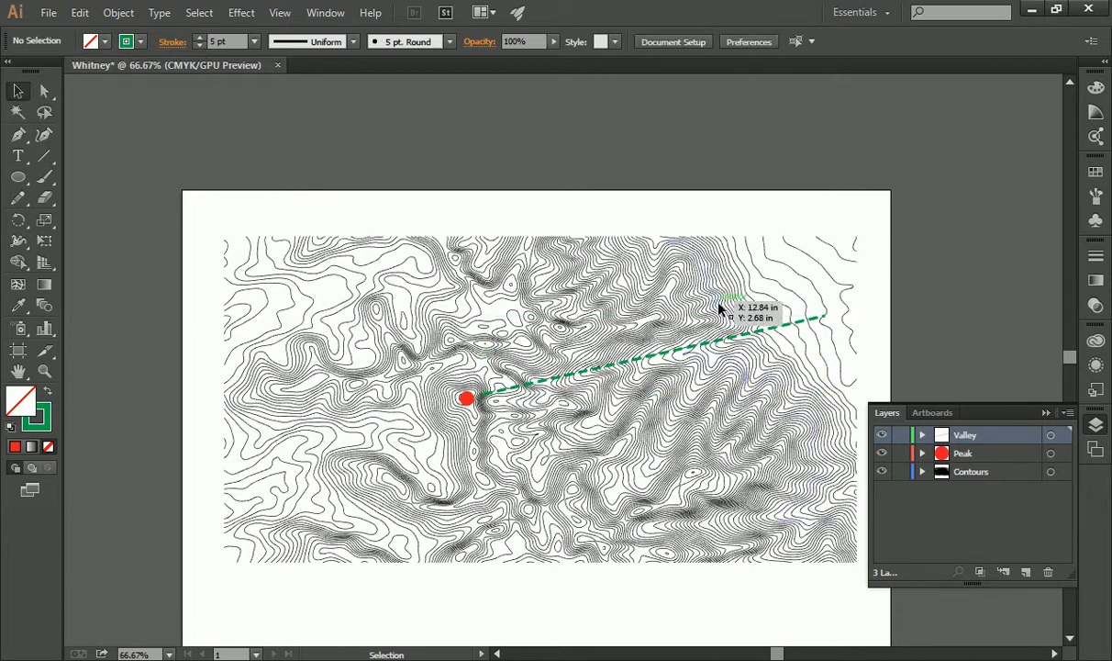
- Set the stroke colour of the dashed valley line to red and deselect it
{"action": "left_click", "coordinate": [800, 323]}
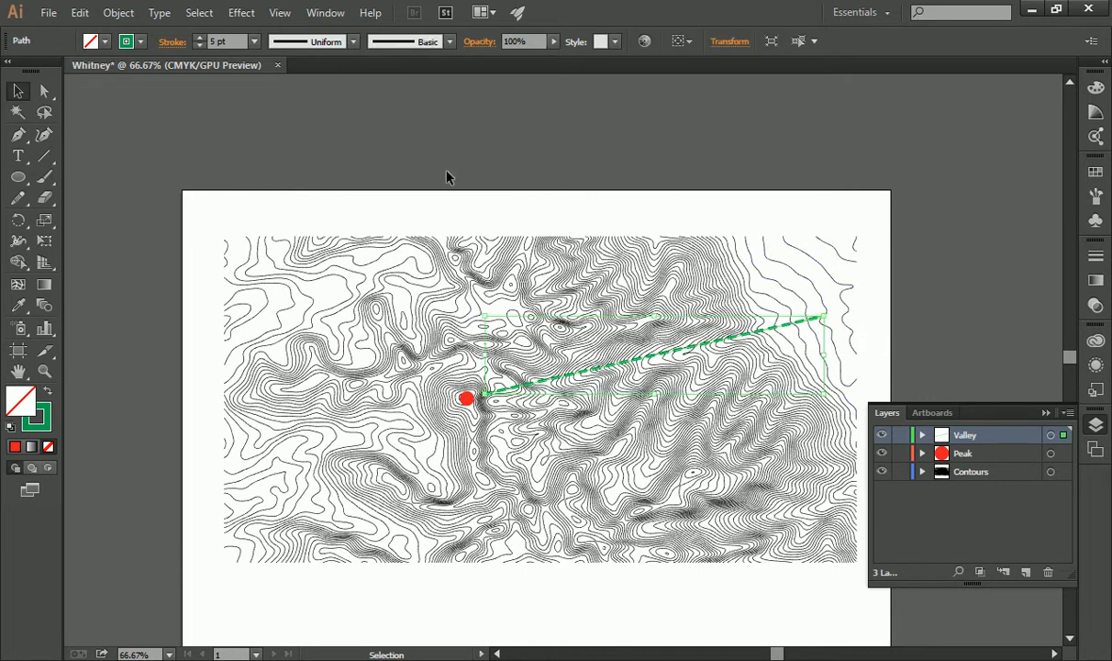
{"action": "left_click", "coordinate": [140, 41]}
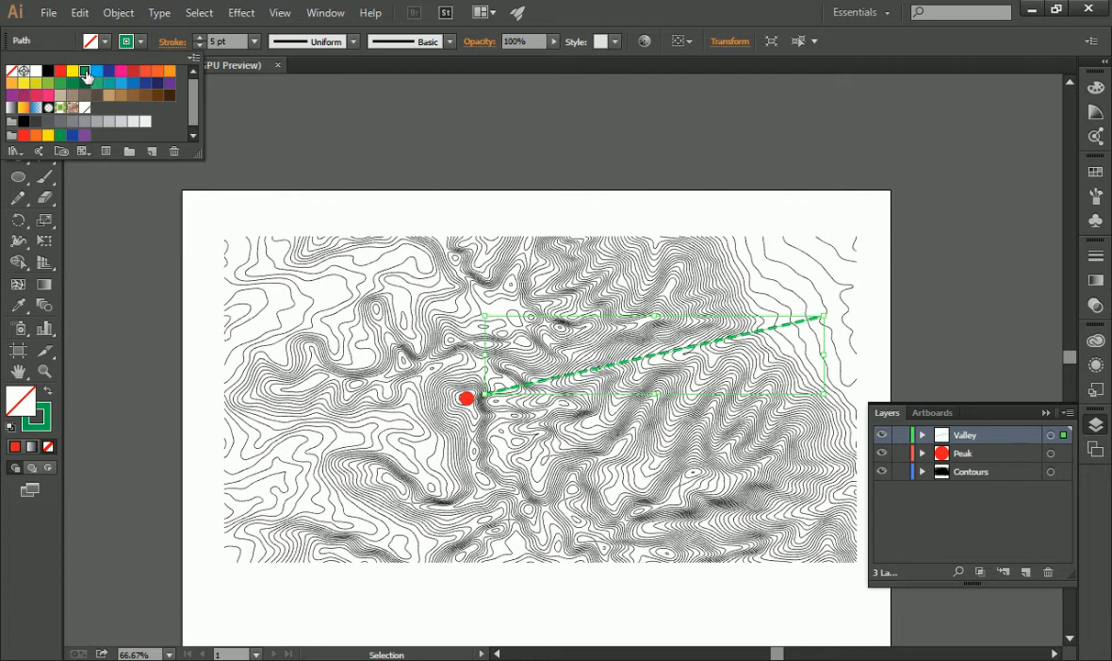
{"action": "left_click", "coordinate": [59, 71]}
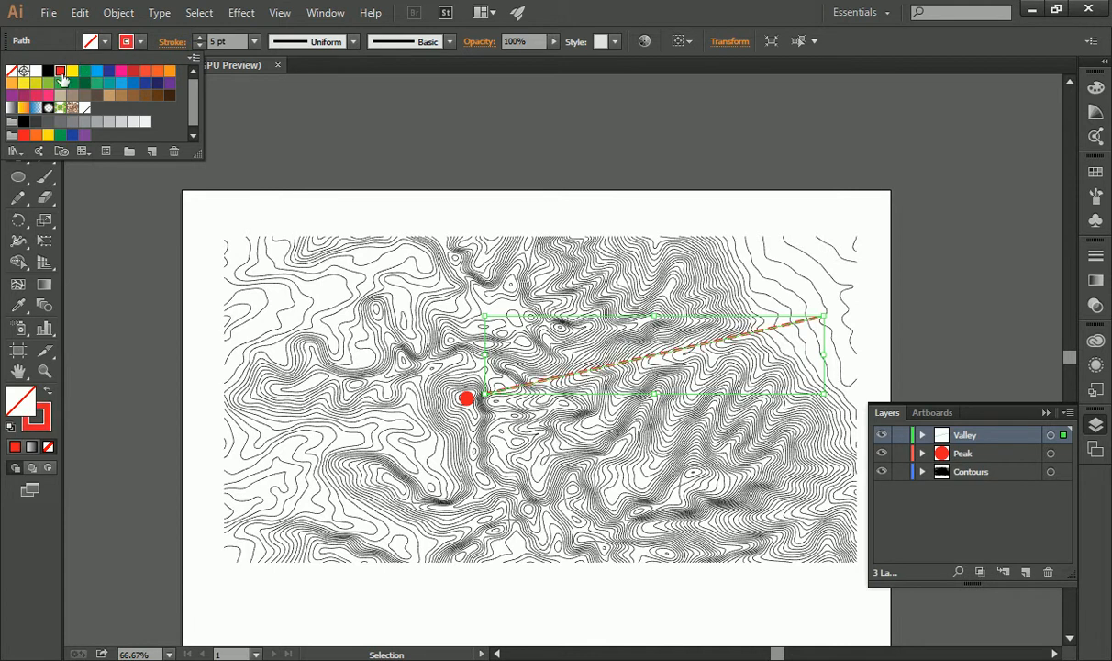
{"action": "left_click", "coordinate": [580, 176]}
{"action": "left_click", "coordinate": [581, 172]}
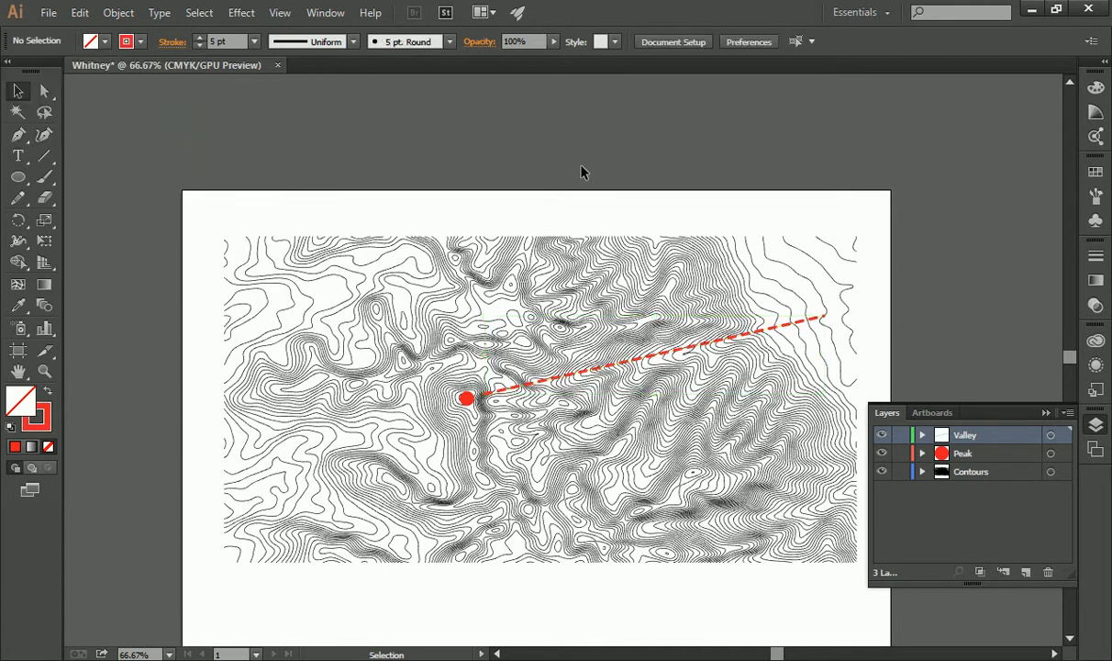
- Set the dash length of the long valley line to 24 pt and deselect it
{"action": "left_click", "coordinate": [801, 326]}
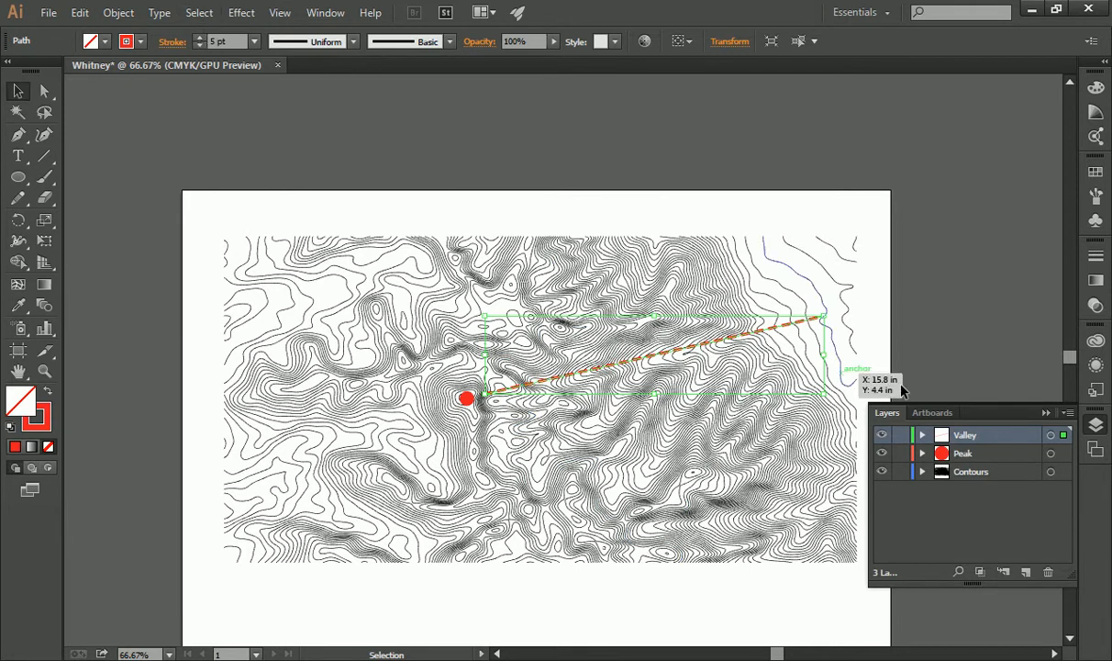
{"action": "left_click", "coordinate": [1094, 254]}
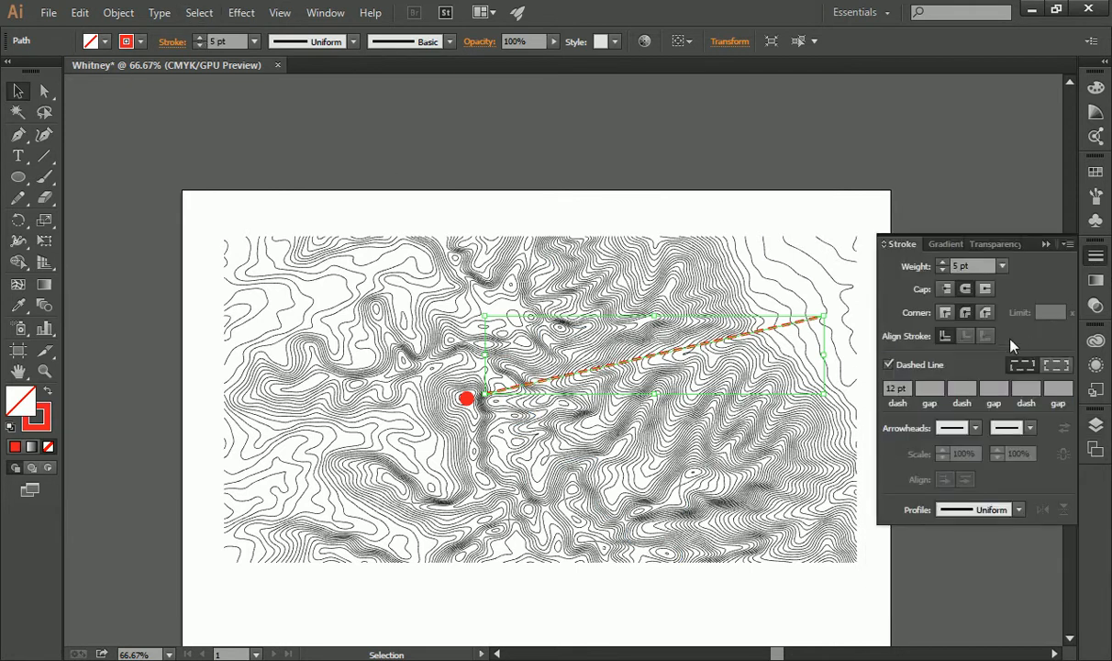
{"action": "left_click", "coordinate": [905, 387]}
{"action": "type", "text": "24"}
{"action": "left_click", "coordinate": [789, 149]}
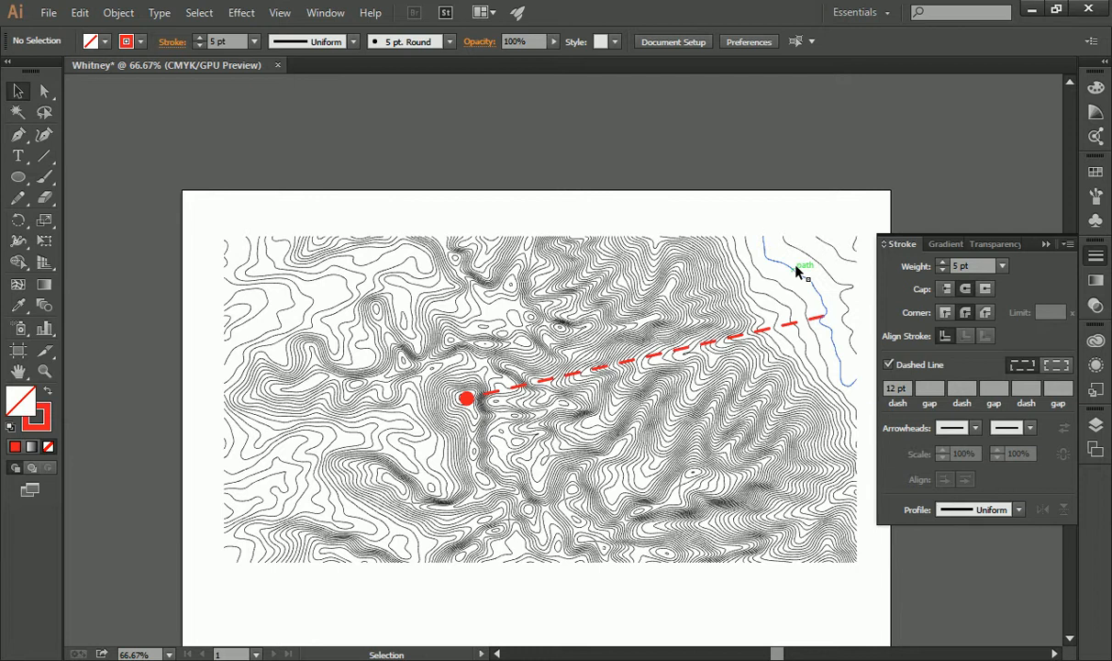
- Ready the Line Segment tool and set a 24 pt dash for new lines
{"action": "left_click", "coordinate": [1094, 425]}
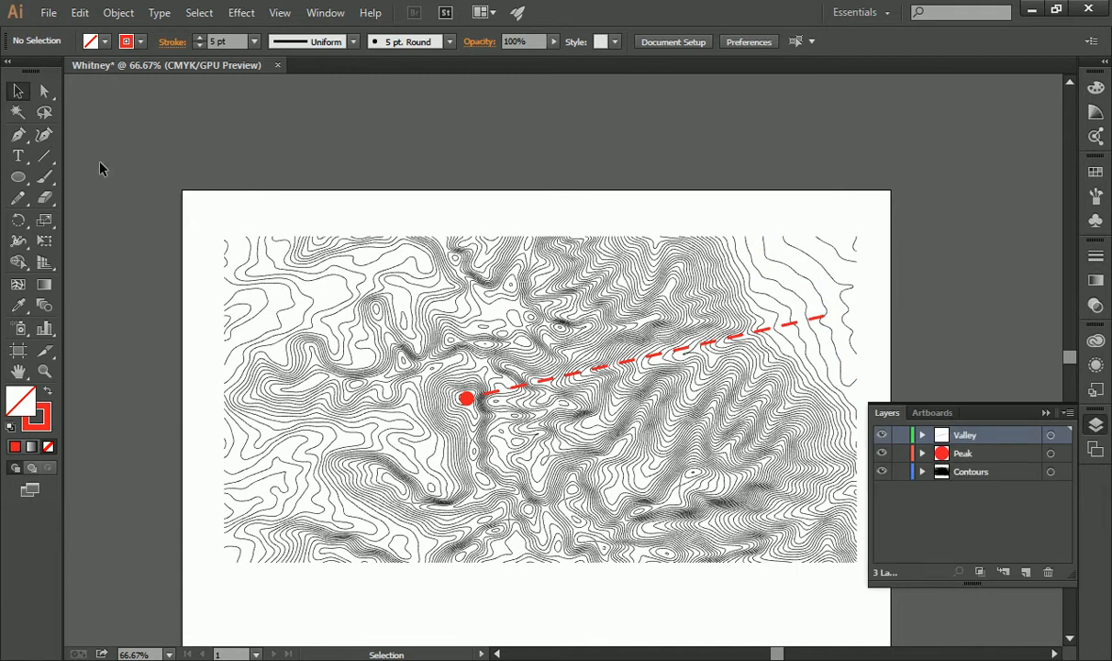
{"action": "left_click", "coordinate": [44, 157]}
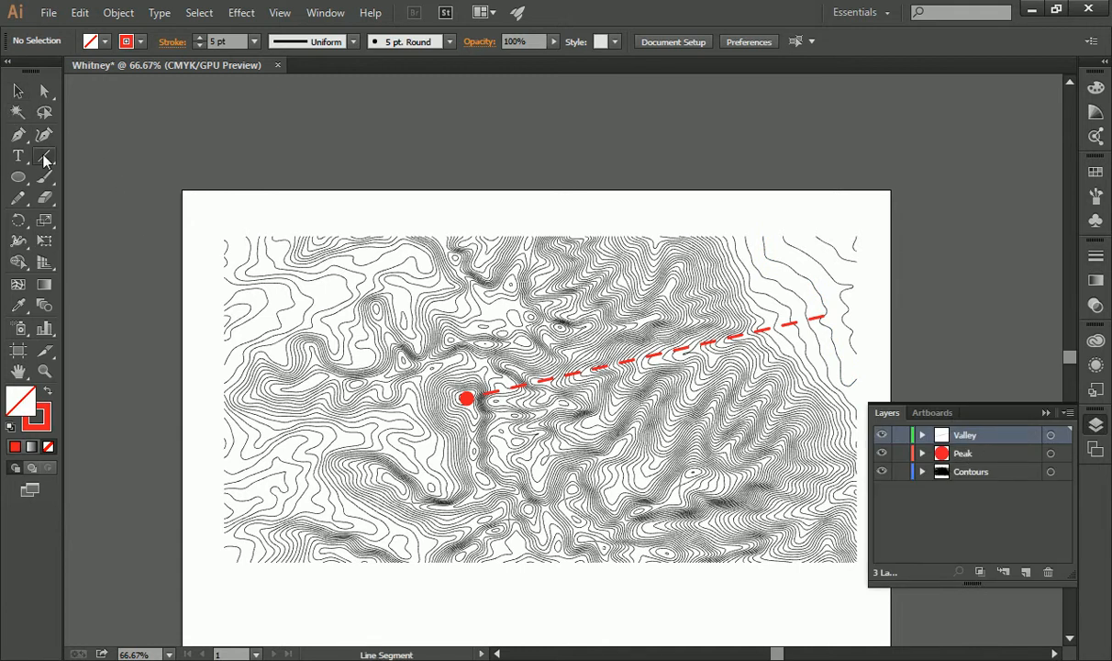
{"action": "left_click", "coordinate": [1097, 257]}
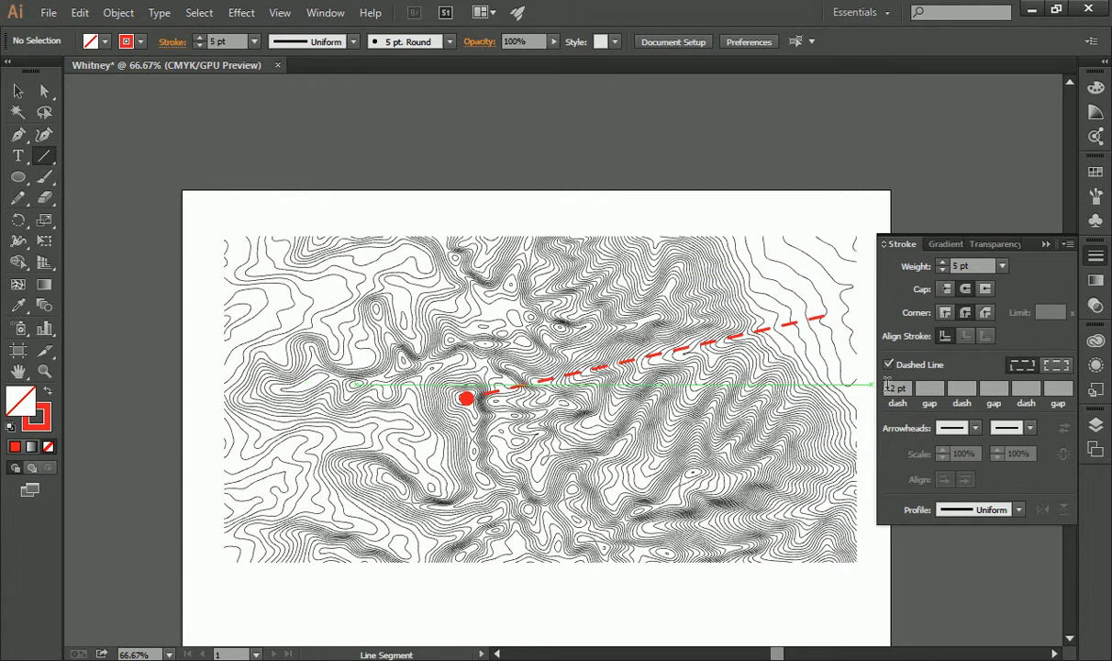
{"action": "left_click", "coordinate": [909, 389]}
{"action": "type", "text": "24"}
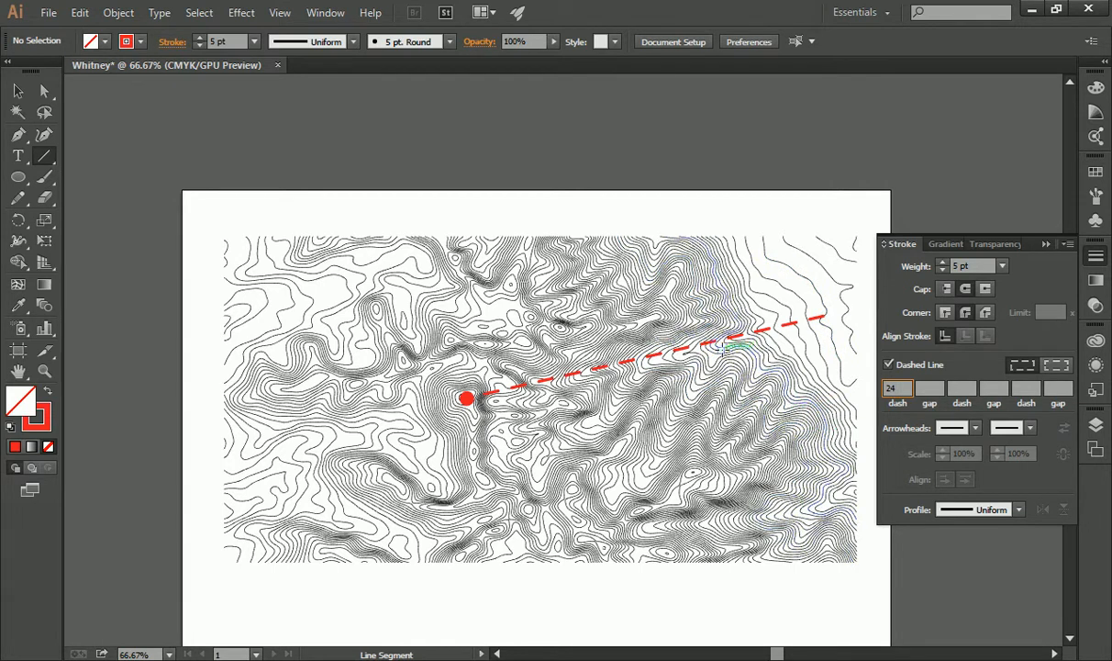
- Draw four more dashed valley lines: two branching southwest from the main line, one across the southeast corner, and one running west from it
{"action": "left_click_drag", "start_coordinate": [725, 340], "coordinate": [631, 492]}
{"action": "mouse_move", "coordinate": [655, 356]}
{"action": "left_mouse_down"}
{"action": "mouse_move", "coordinate": [624, 404]}
{"action": "mouse_move", "coordinate": [525, 477]}
{"action": "left_mouse_up"}
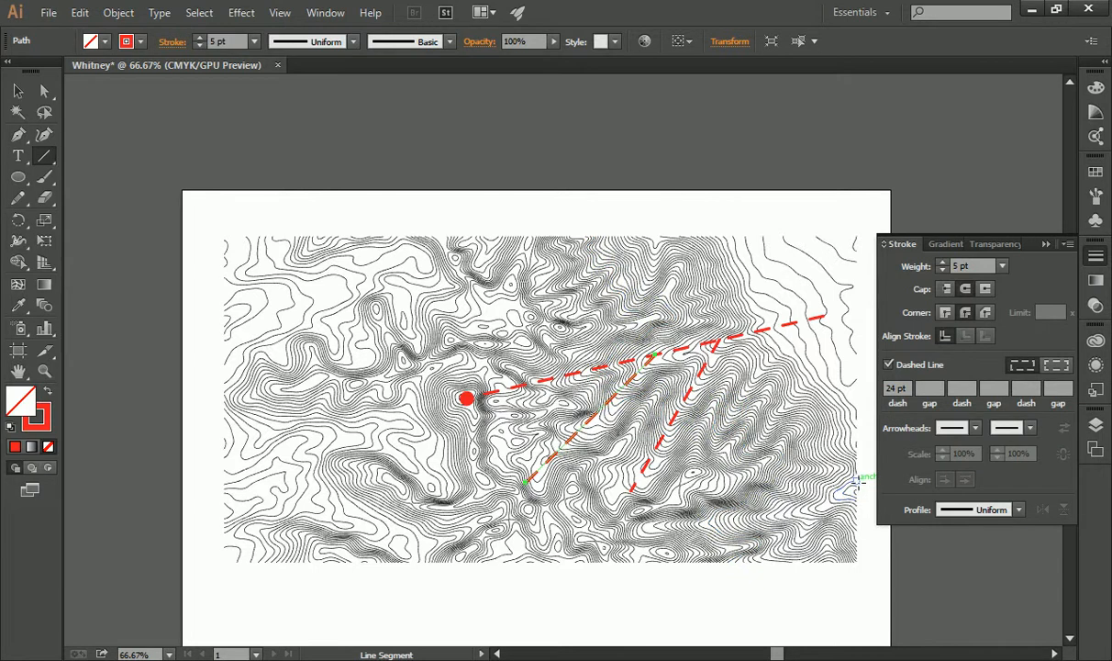
{"action": "mouse_move", "coordinate": [852, 486]}
{"action": "left_mouse_down"}
{"action": "mouse_move", "coordinate": [801, 532]}
{"action": "mouse_move", "coordinate": [734, 554]}
{"action": "mouse_move", "coordinate": [743, 559]}
{"action": "left_mouse_up"}
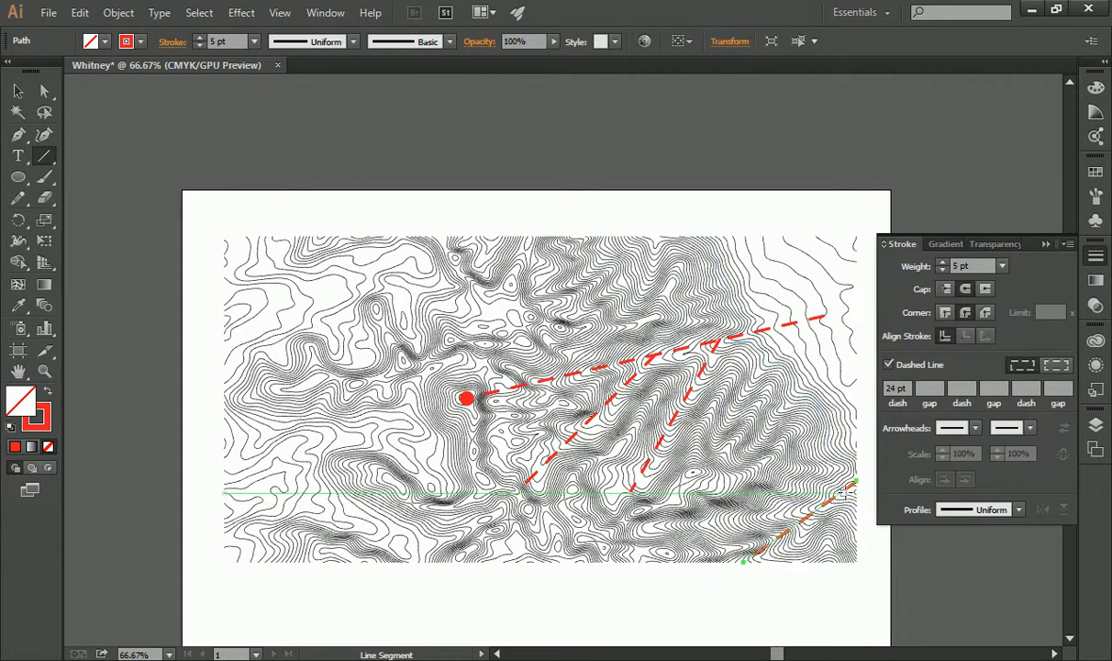
{"action": "left_click_drag", "start_coordinate": [852, 508], "coordinate": [580, 533]}
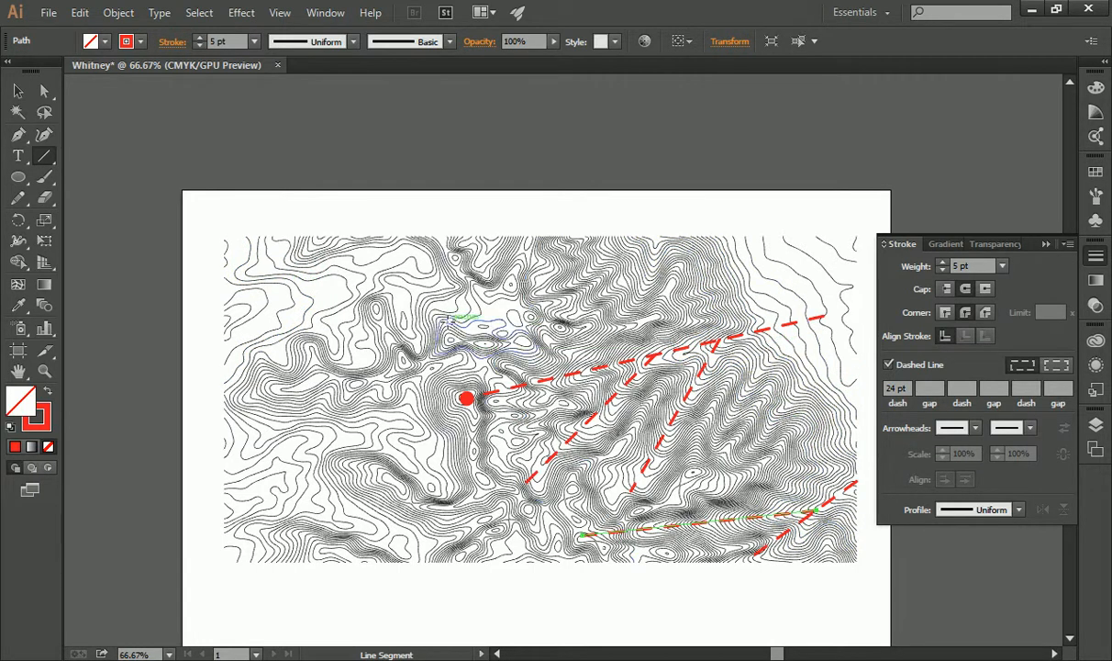
- Switch to Rhinoceros, examine the ridges and valleys of the Whitney terrain surface from several angles, and return to Illustrator
{"action": "key", "text": "alt+Tab"}
{"action": "key", "text": "alt+Tab"}
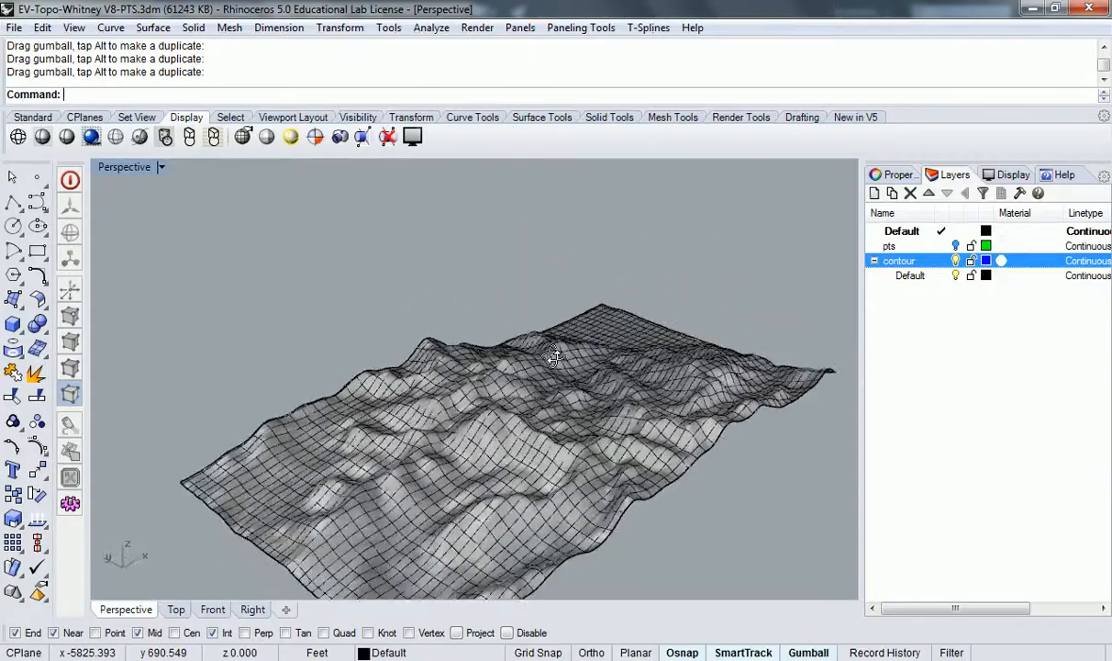
{"action": "left_click_drag", "start_coordinate": [555, 358], "coordinate": [693, 420]}
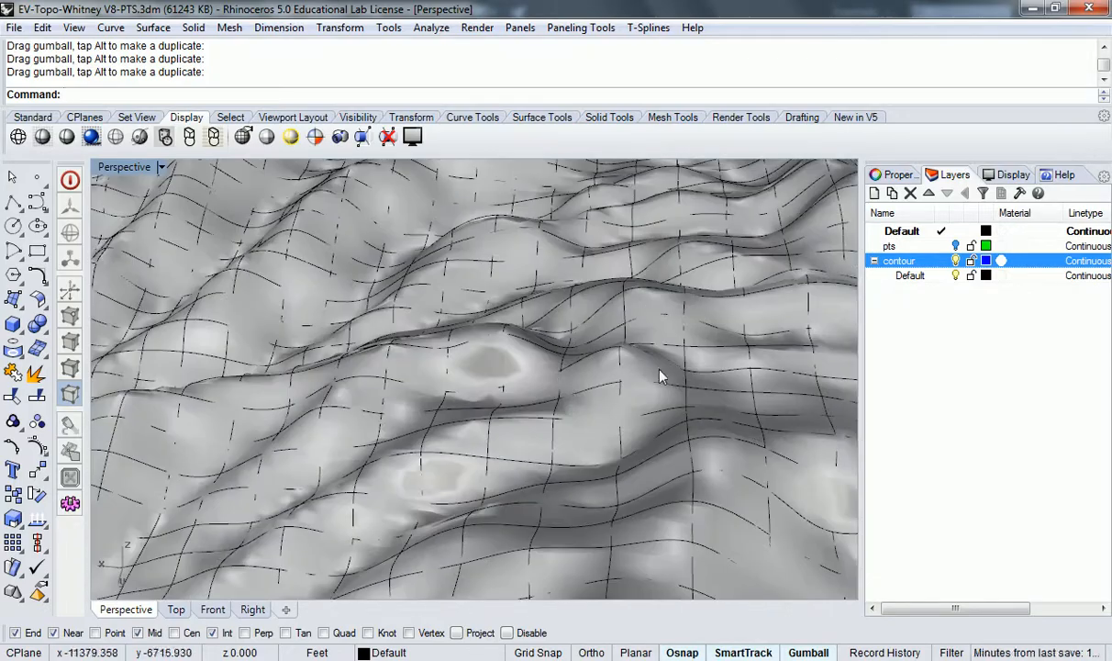
{"action": "scroll", "coordinate": [662, 372], "scroll_direction": "down", "scroll_amount": 8}
{"action": "left_click_drag", "start_coordinate": [520, 364], "coordinate": [507, 431]}
{"action": "left_click_drag", "start_coordinate": [416, 429], "coordinate": [532, 526]}
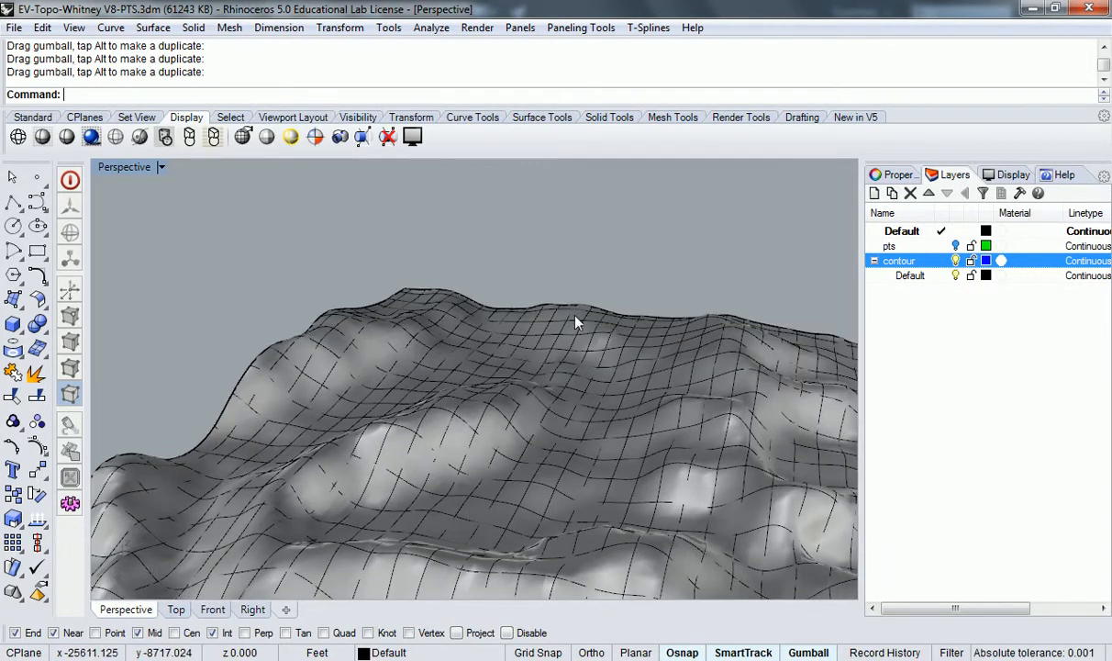
{"action": "left_click_drag", "start_coordinate": [576, 301], "coordinate": [436, 358]}
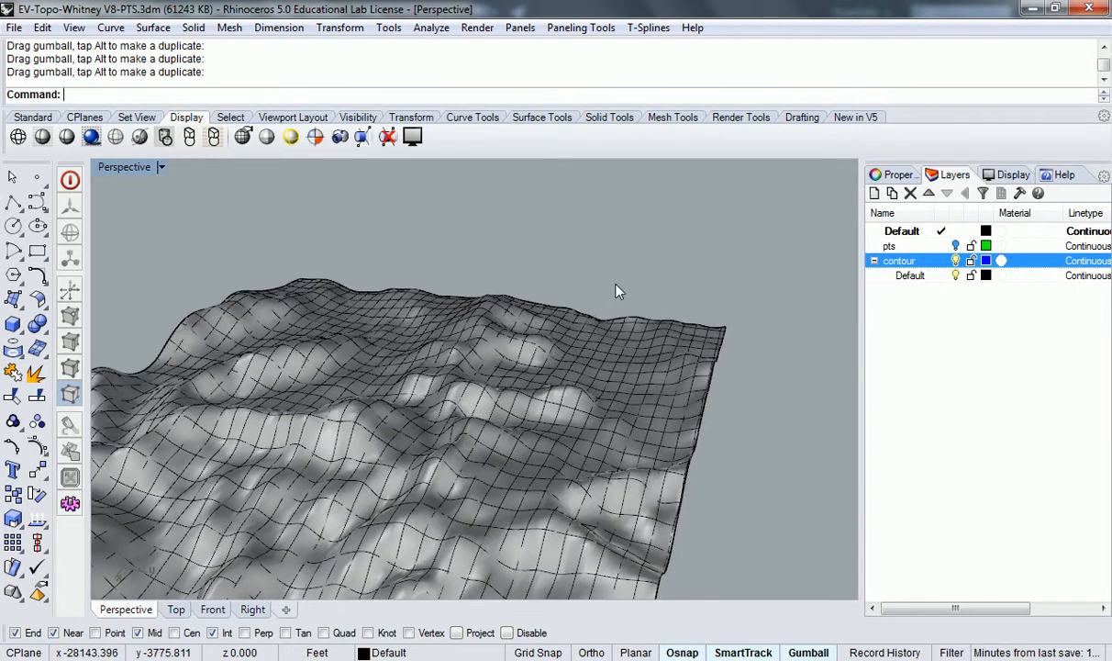
{"action": "left_click_drag", "start_coordinate": [633, 321], "coordinate": [560, 402]}
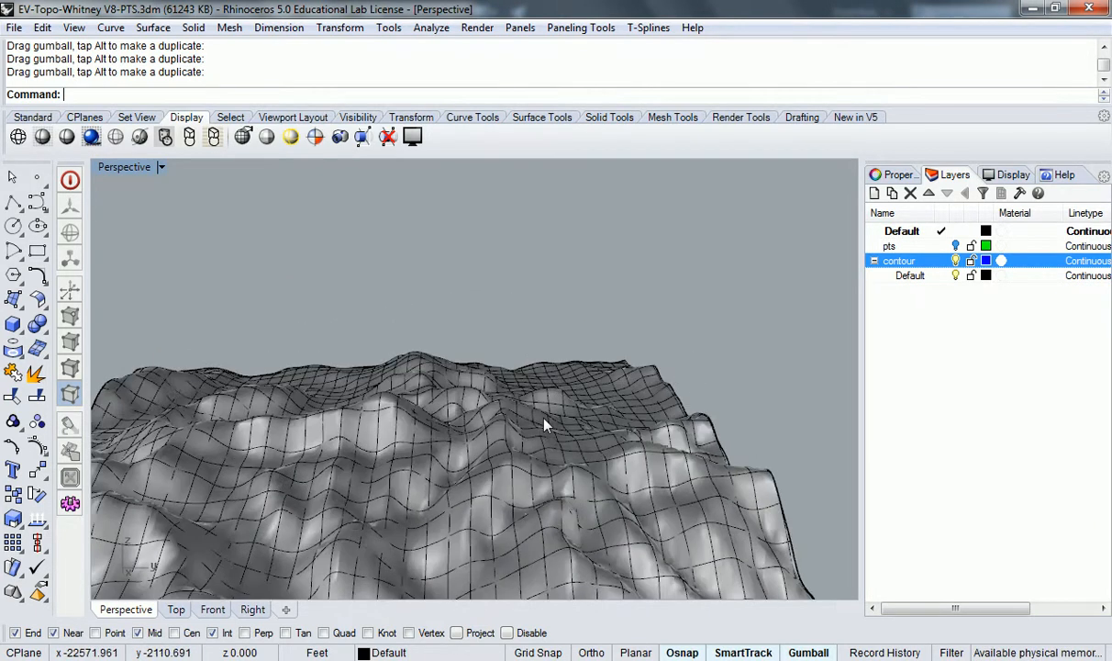
{"action": "left_click_drag", "start_coordinate": [422, 399], "coordinate": [415, 482]}
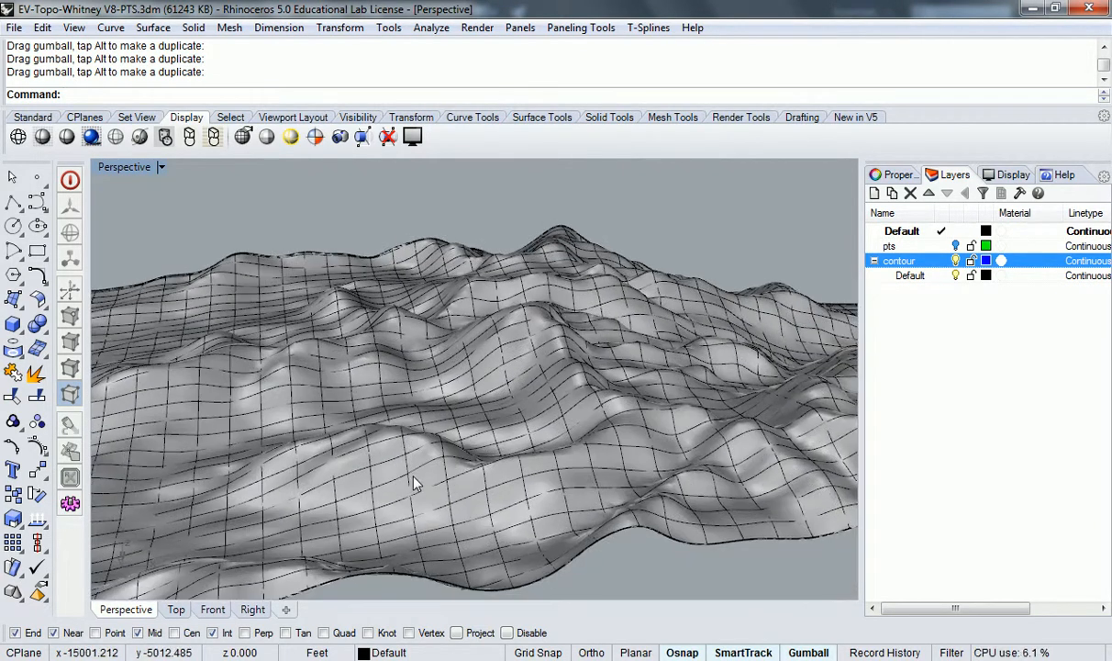
{"action": "key", "text": "alt+Tab"}
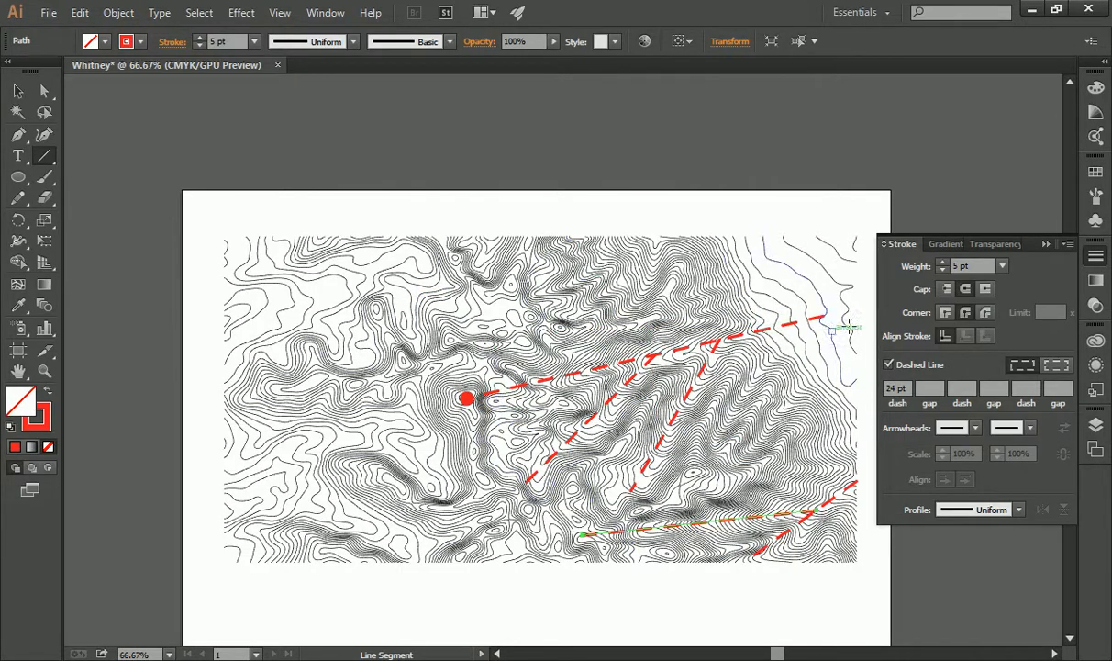
- Try a 3 pt stroke weight and a 15 pt dash on the nearly horizontal valley line near the map's southern edge
{"action": "left_click", "coordinate": [18, 91]}
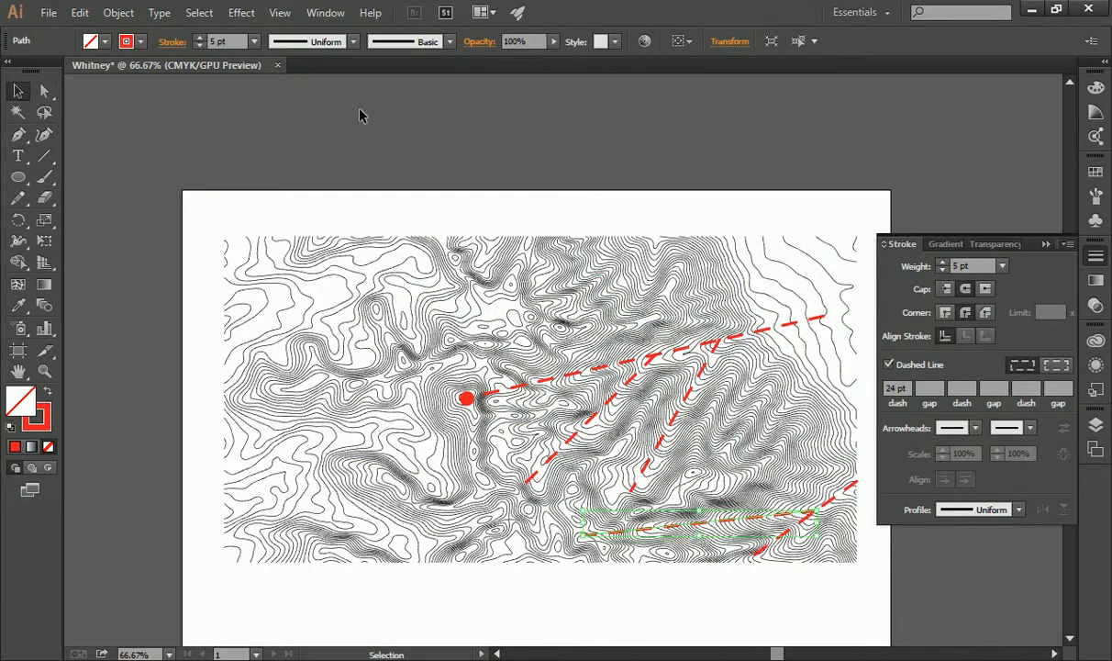
{"action": "left_click", "coordinate": [1003, 266]}
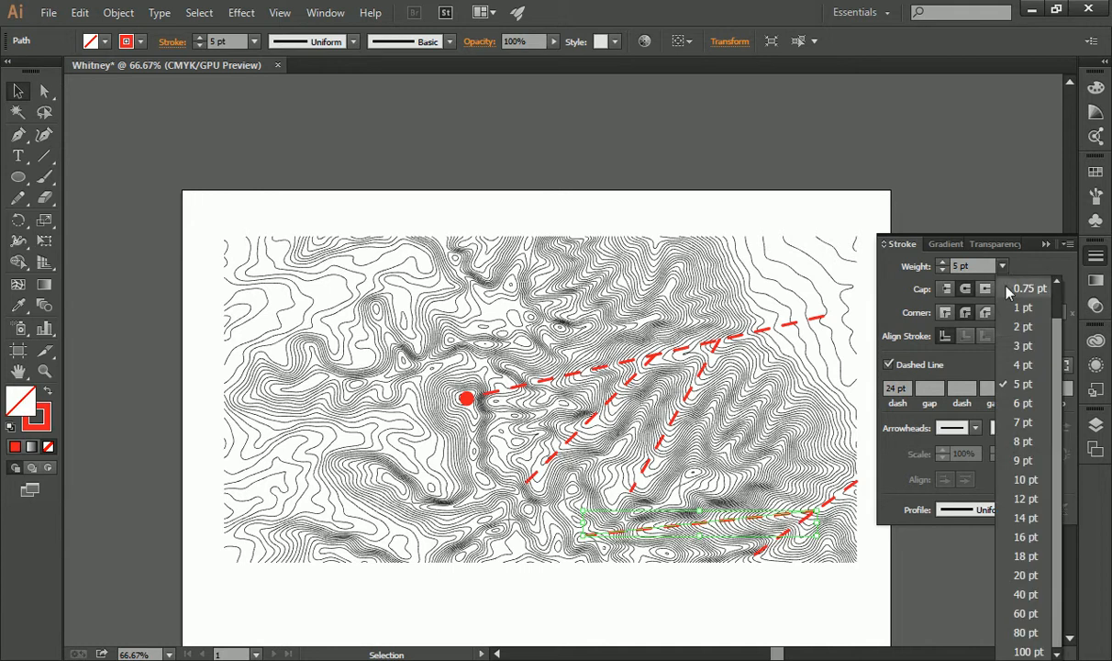
{"action": "left_click", "coordinate": [1022, 344]}
{"action": "left_click", "coordinate": [911, 386]}
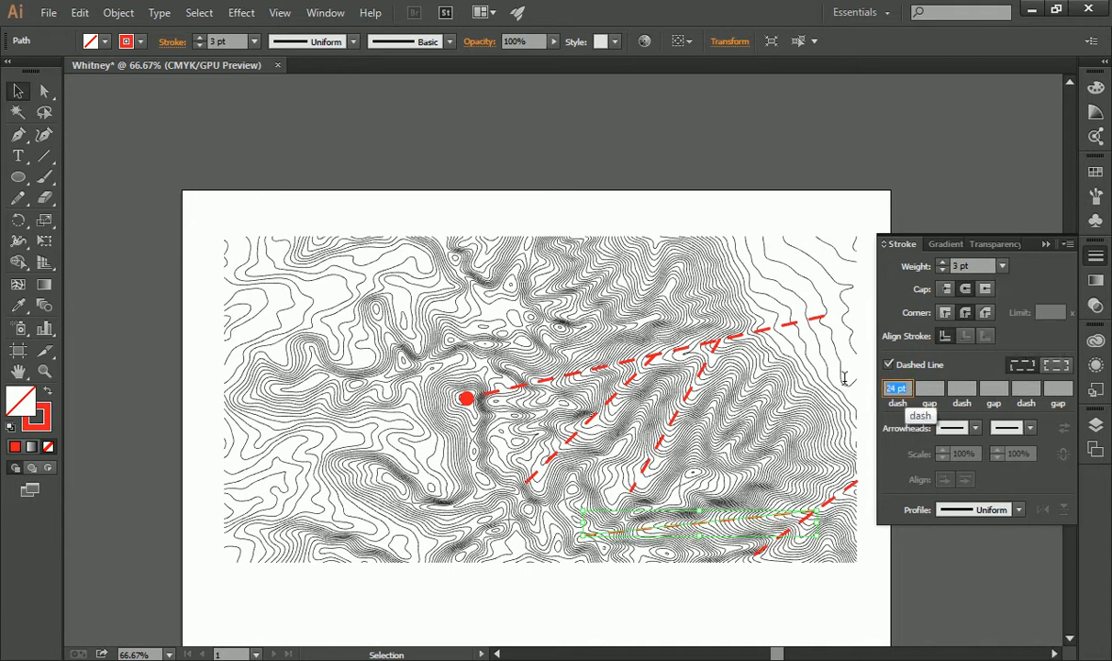
{"action": "type", "text": "15"}
{"action": "key", "text": "Tab"}
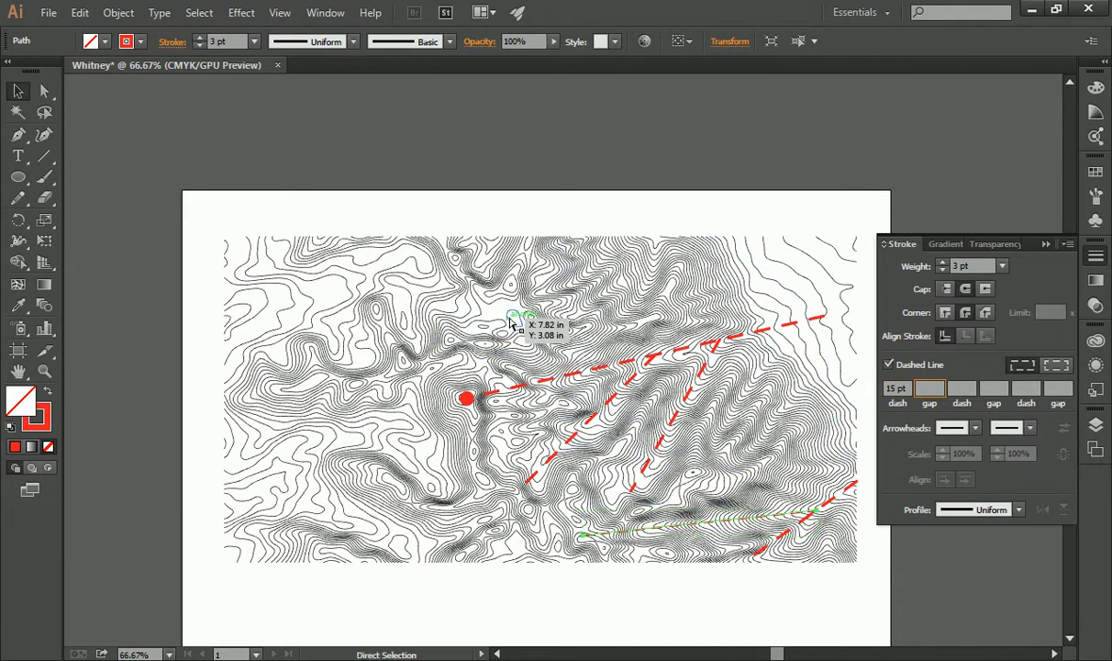
{"action": "left_click", "coordinate": [633, 376]}
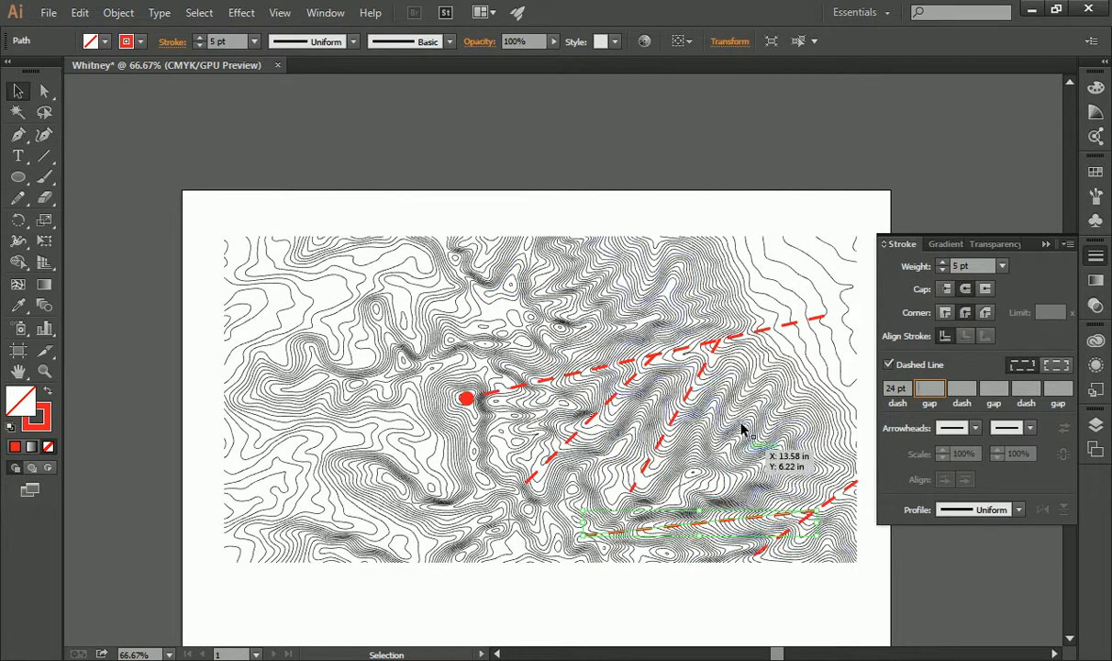
{"action": "left_click", "coordinate": [619, 202]}
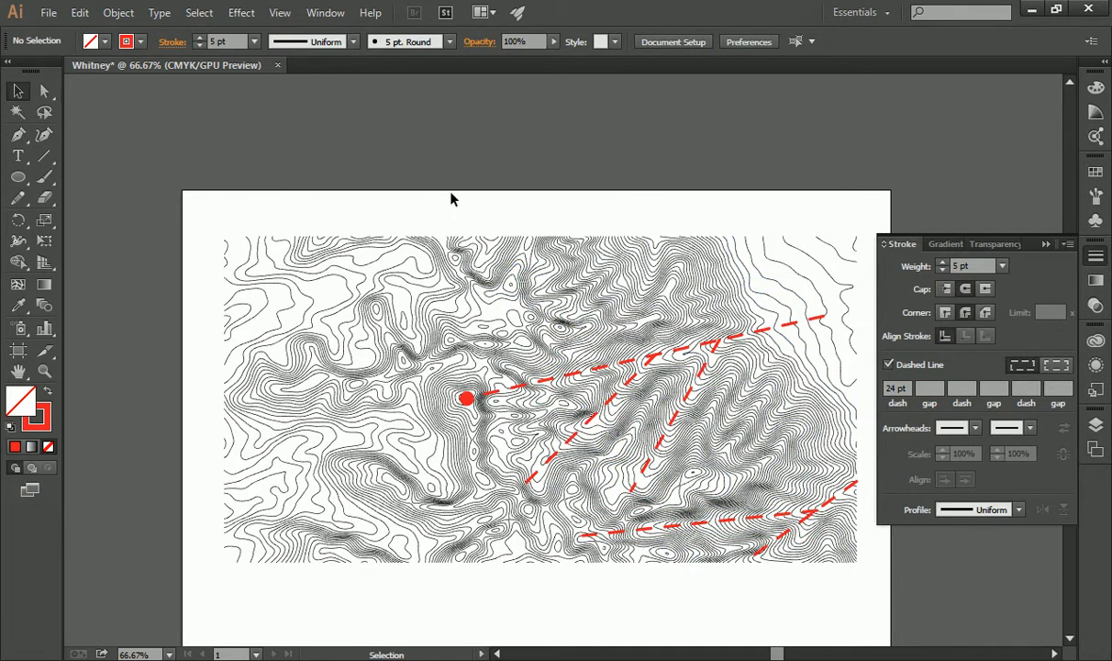
- Set a 3 pt stroke with a 15 pt dash and draw two connected dashed valley lines across the map's northwest area
{"action": "left_click", "coordinate": [43, 156]}
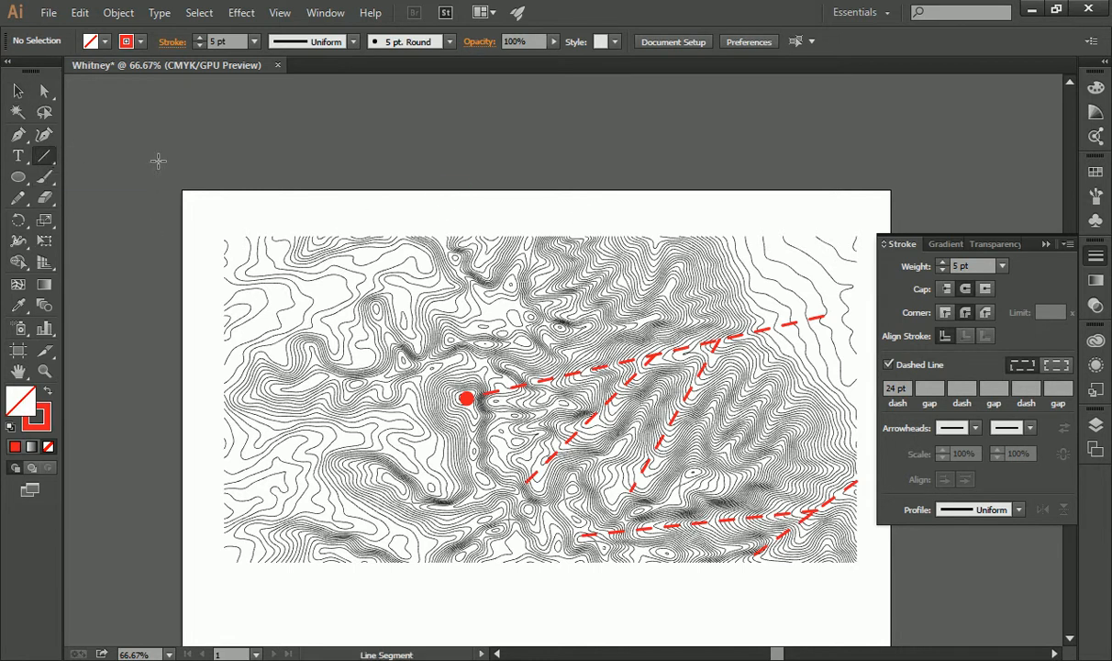
{"action": "left_click", "coordinate": [1002, 266]}
{"action": "left_click", "coordinate": [1021, 345]}
{"action": "type", "text": "15"}
{"action": "key", "text": "Return"}
{"action": "left_click_drag", "start_coordinate": [504, 322], "coordinate": [221, 316]}
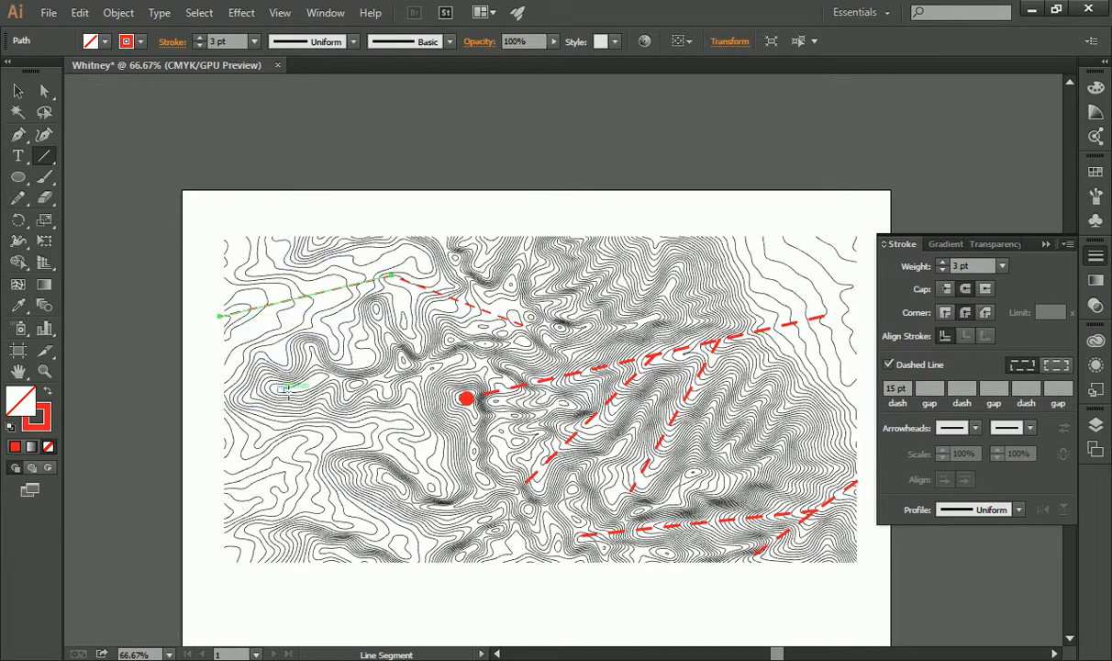
- Draw three dashed valley lines in the southwest: two joined at a bend, and one running southeast from their western end
{"action": "left_click_drag", "start_coordinate": [449, 497], "coordinate": [386, 429]}
{"action": "left_click_drag", "start_coordinate": [386, 428], "coordinate": [223, 456]}
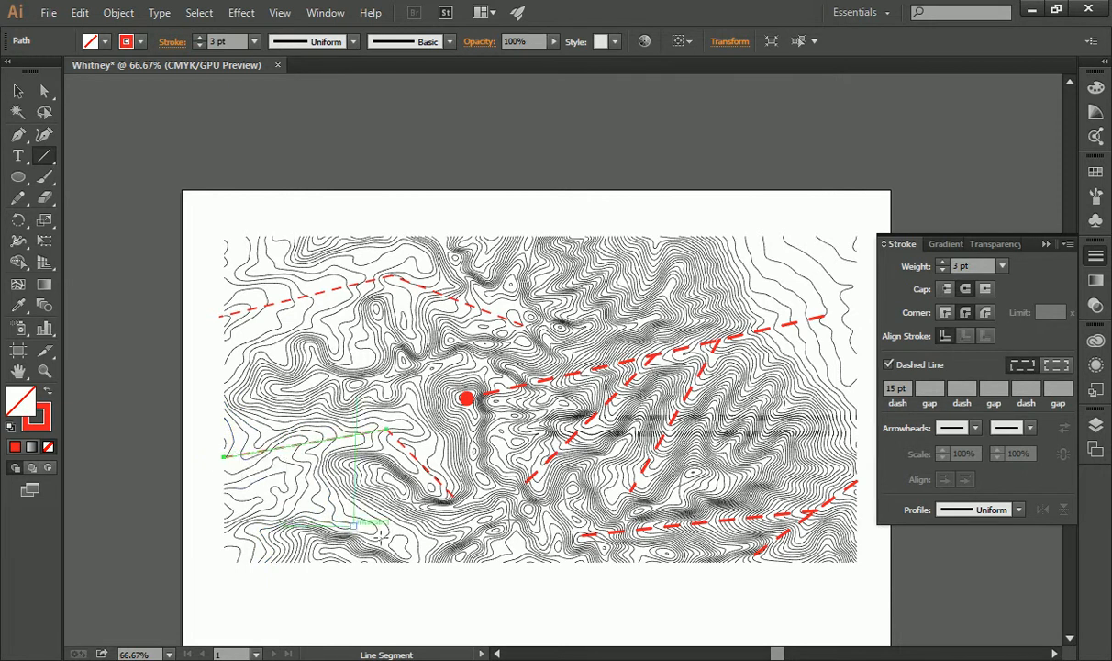
{"action": "left_click_drag", "start_coordinate": [418, 551], "coordinate": [223, 456]}
{"action": "left_click", "coordinate": [17, 91]}
{"action": "left_click", "coordinate": [333, 146]}
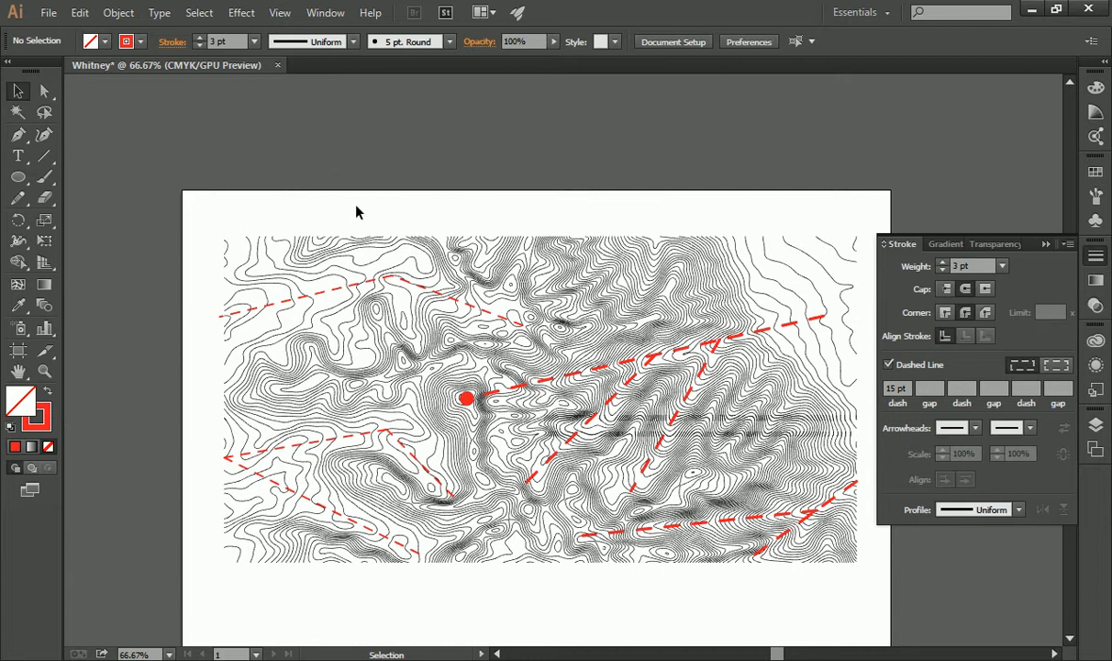
- Draw a short dashed valley line from the southwest bend northeast to the area just west of the peak circle
{"action": "left_click", "coordinate": [44, 155]}
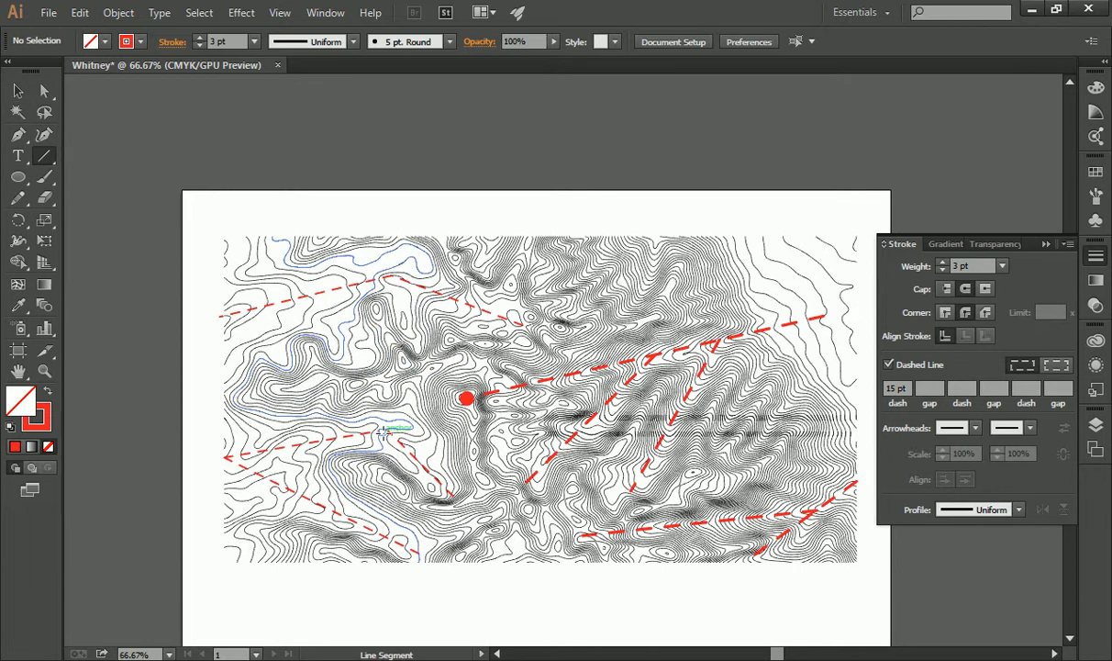
{"action": "left_click_drag", "start_coordinate": [389, 432], "coordinate": [438, 361]}
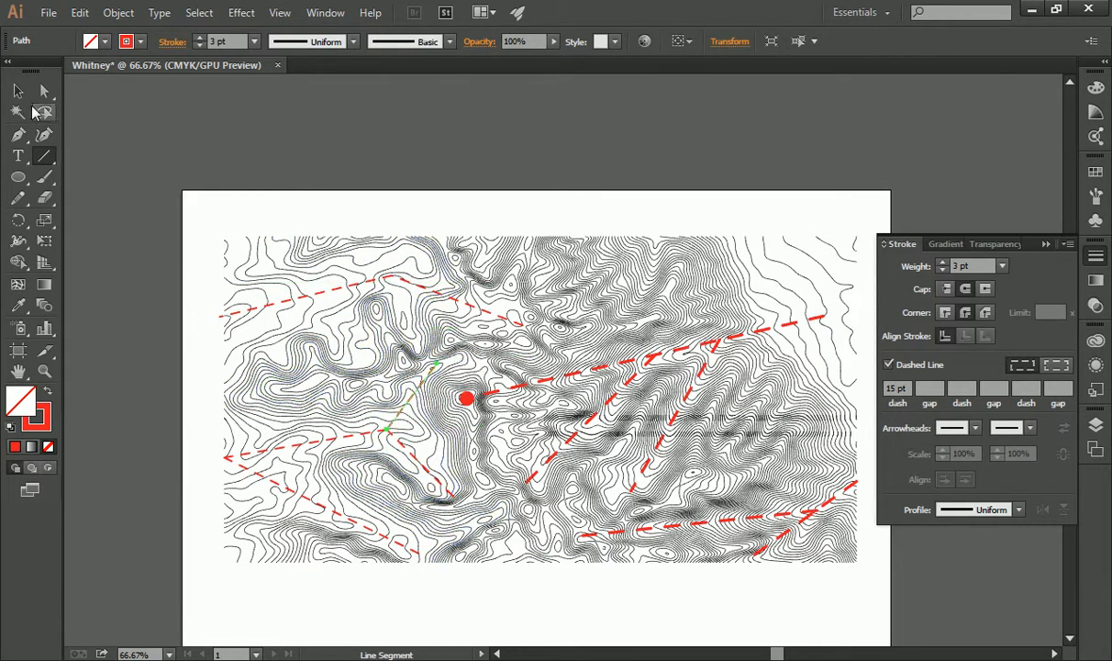
{"action": "left_click", "coordinate": [17, 91]}
{"action": "left_click", "coordinate": [326, 129]}
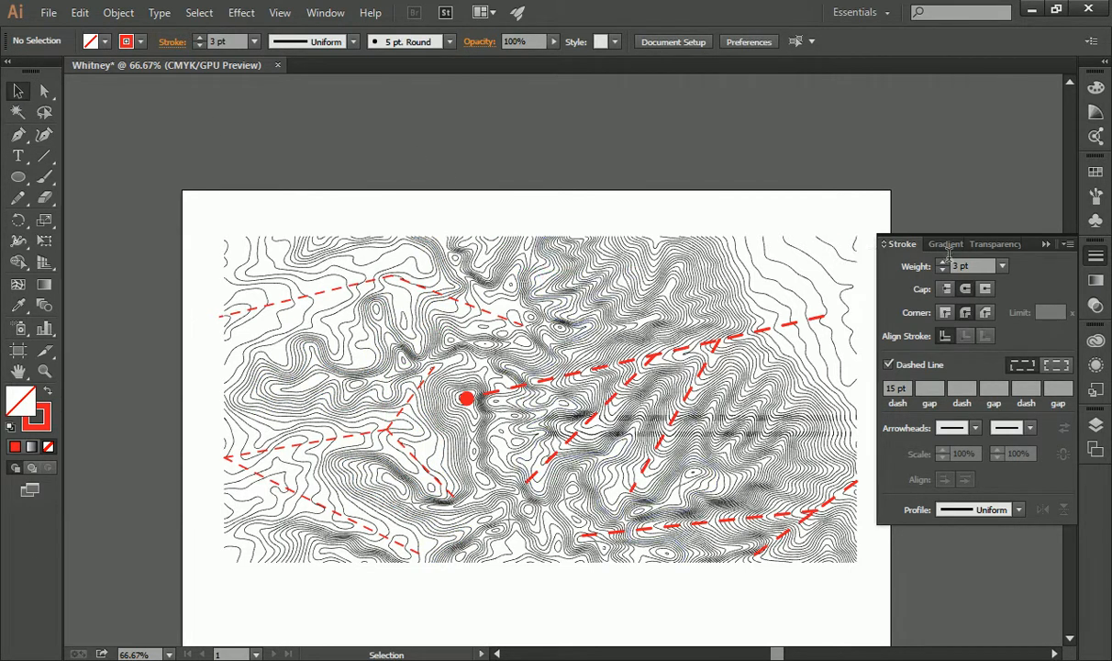
{"action": "left_click", "coordinate": [1046, 244]}
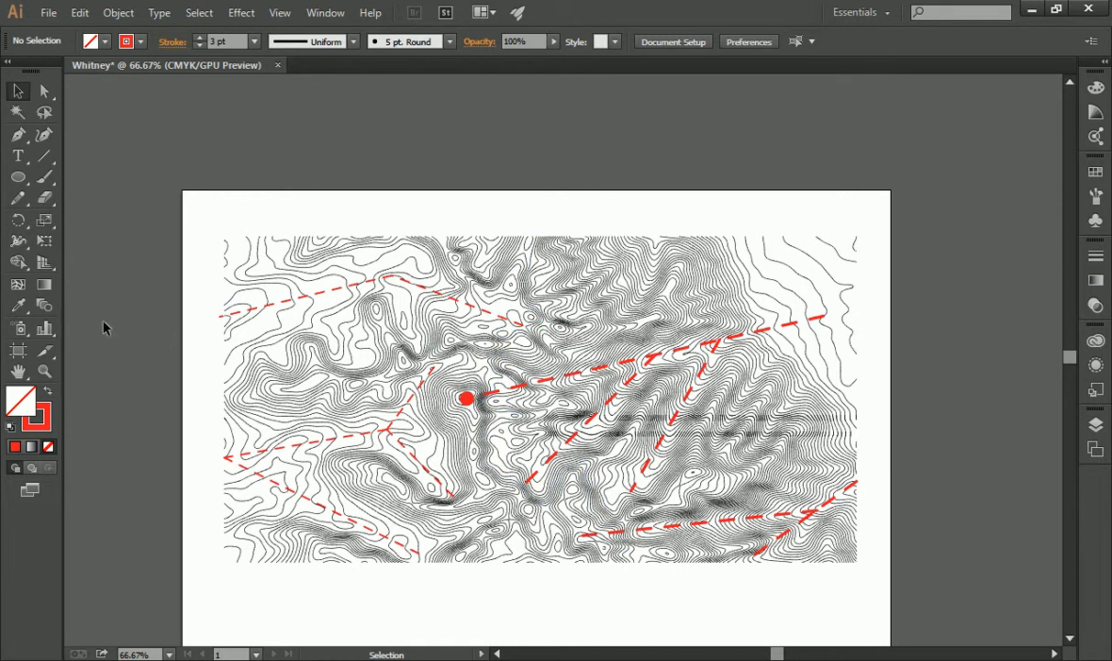
- Examine the dashed valley lines and the peak circle up close across the contour map
{"action": "left_click", "coordinate": [44, 371]}
{"action": "left_click", "coordinate": [580, 371]}
{"action": "scroll", "coordinate": [456, 342], "scroll_direction": "down", "scroll_amount": 2}
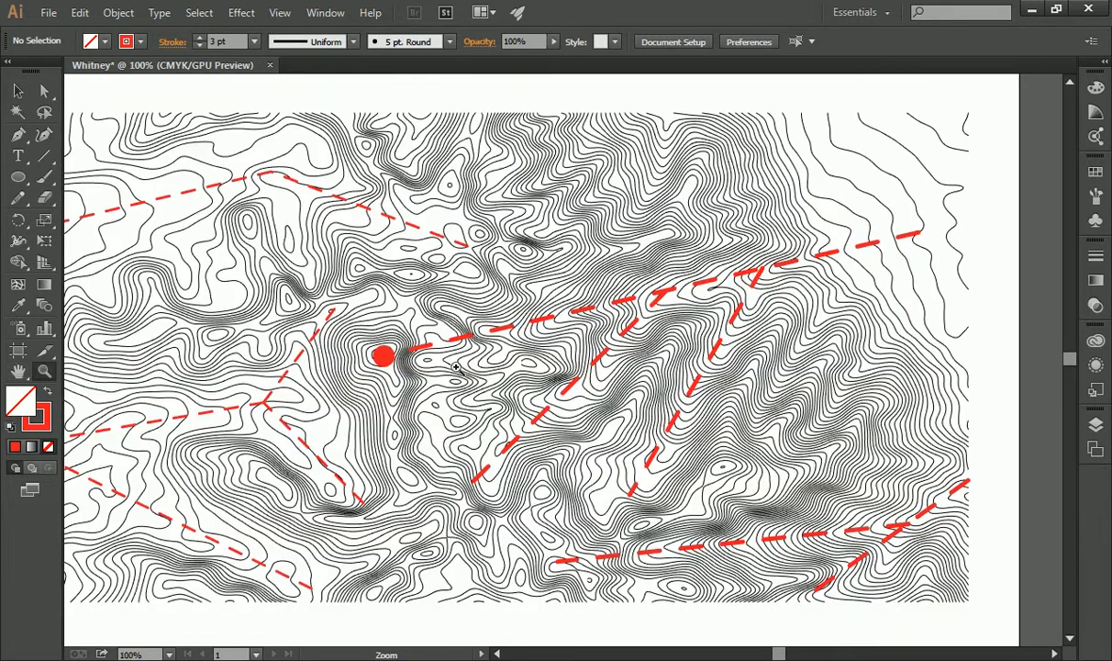
{"action": "left_click_drag", "start_coordinate": [774, 654], "coordinate": [774, 655]}
{"action": "left_click", "coordinate": [18, 90]}
{"action": "left_click", "coordinate": [454, 167]}
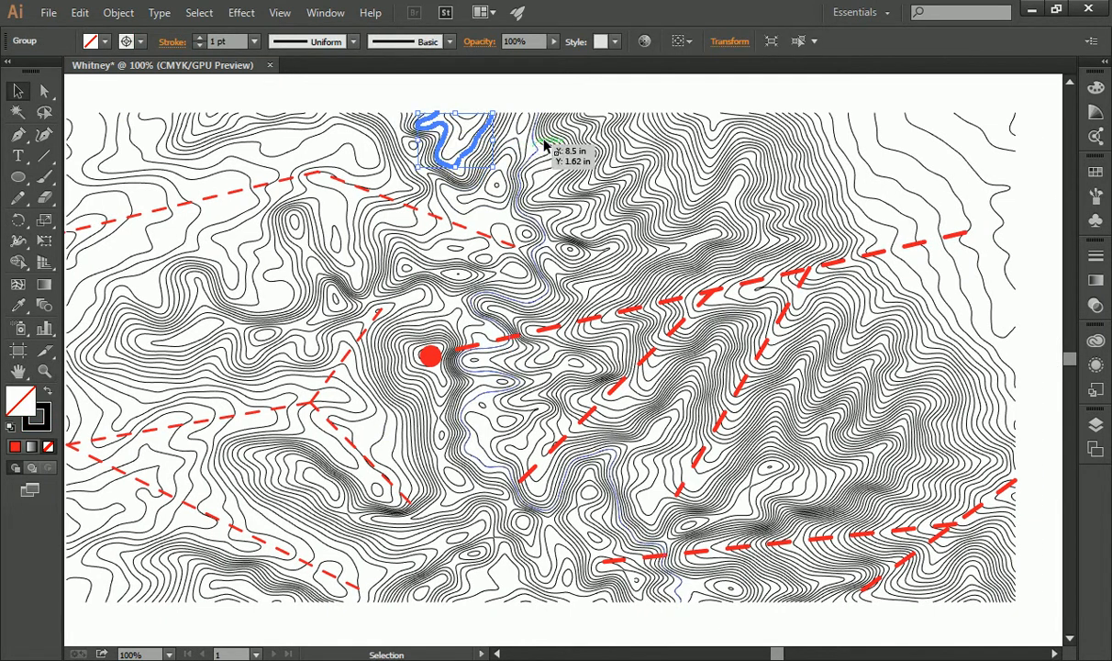
{"action": "left_click", "coordinate": [561, 105]}
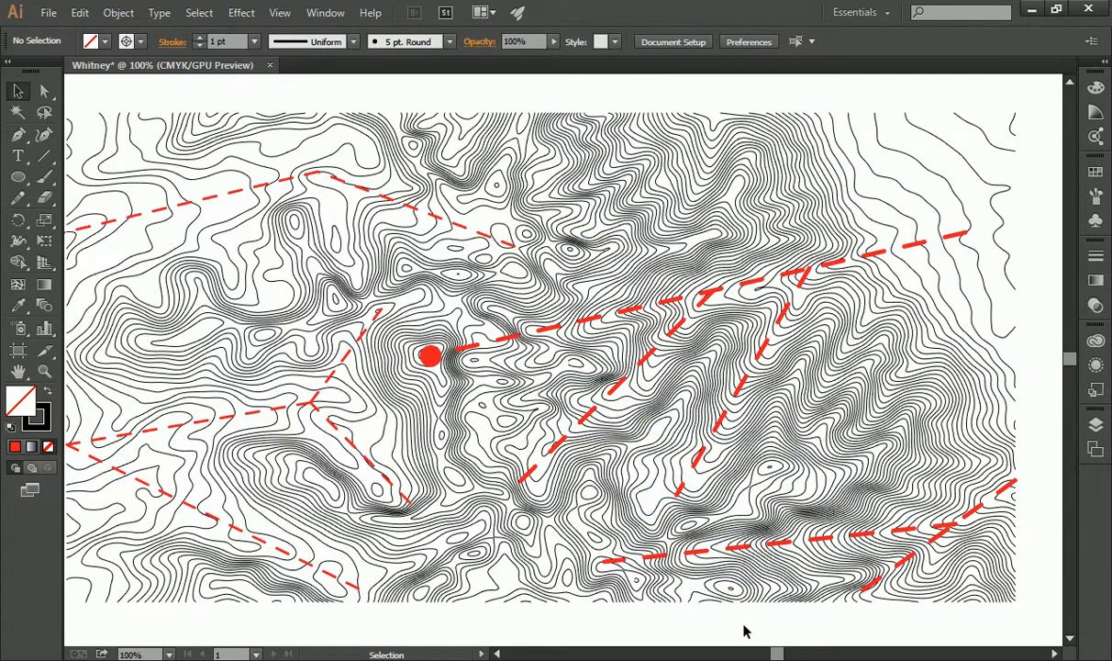
{"action": "left_click_drag", "start_coordinate": [779, 654], "coordinate": [777, 654]}
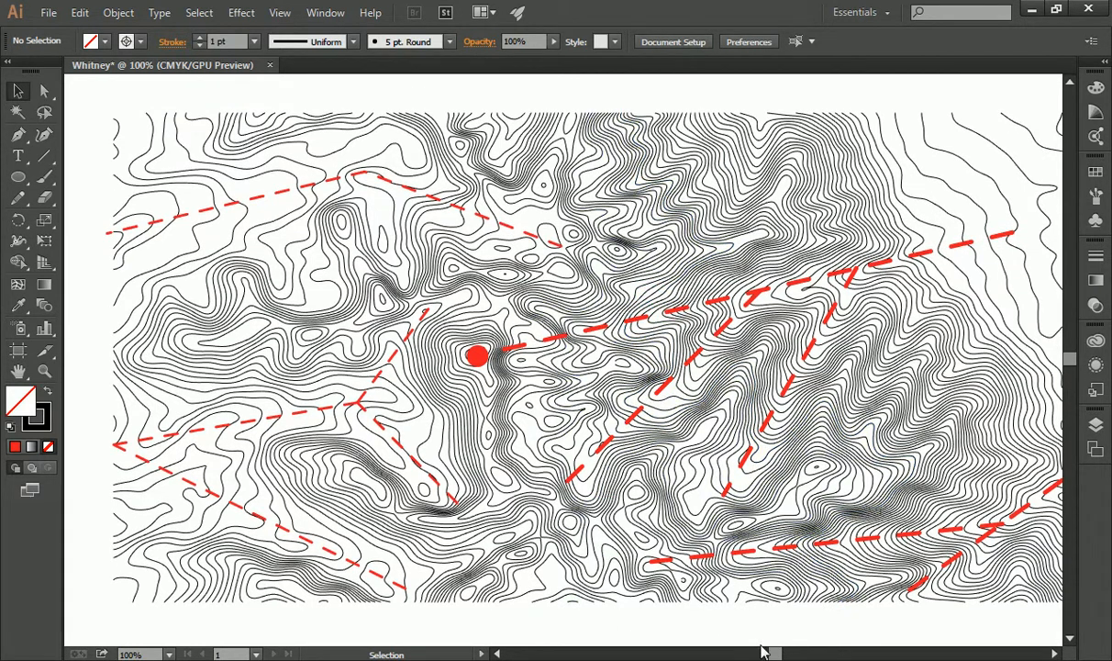
{"action": "left_click_drag", "start_coordinate": [772, 653], "coordinate": [778, 654]}
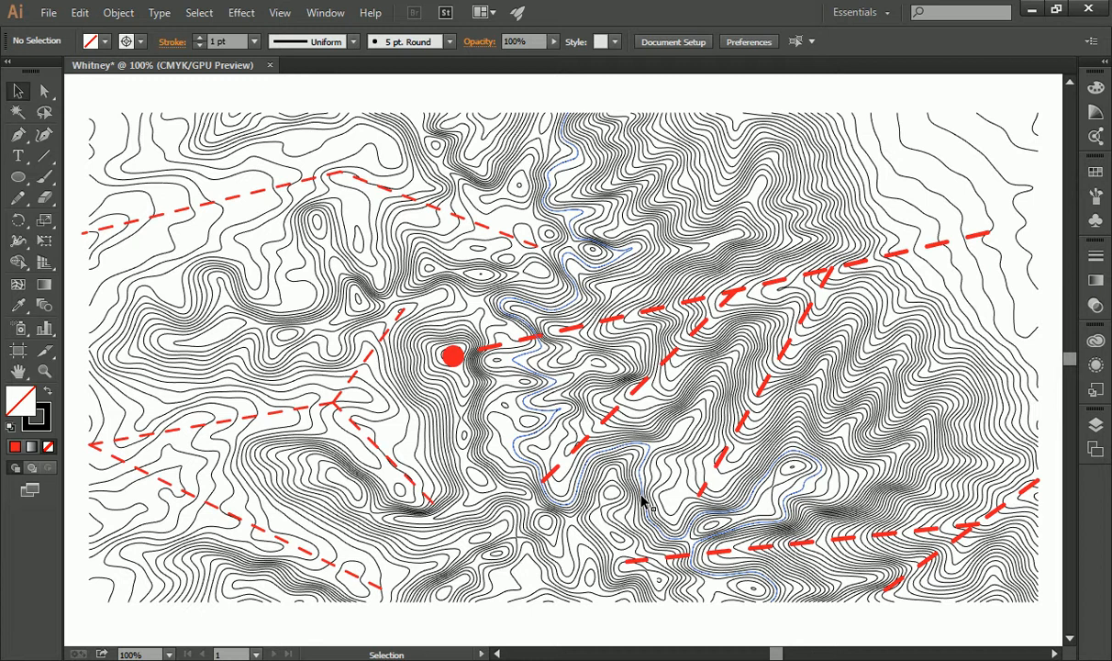
- Draw a second artboard directly below the first, 17 in wide and about 10.06 in high
{"action": "left_click", "coordinate": [44, 371]}
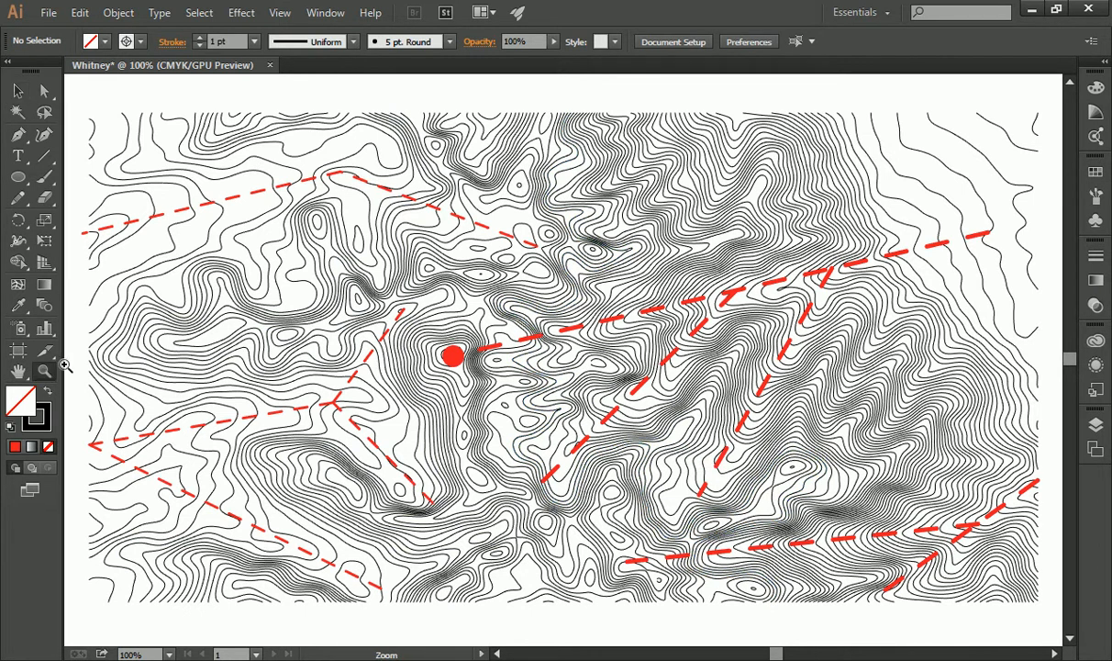
{"action": "left_click", "coordinate": [544, 261], "text": "alt"}
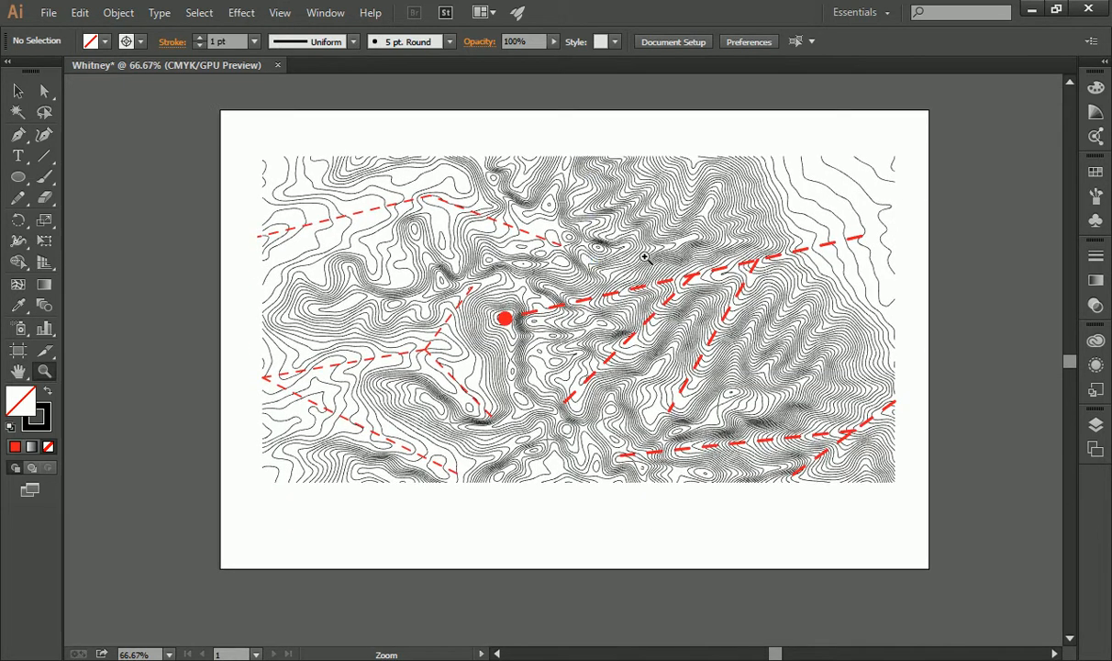
{"action": "left_click", "coordinate": [642, 234], "text": "alt"}
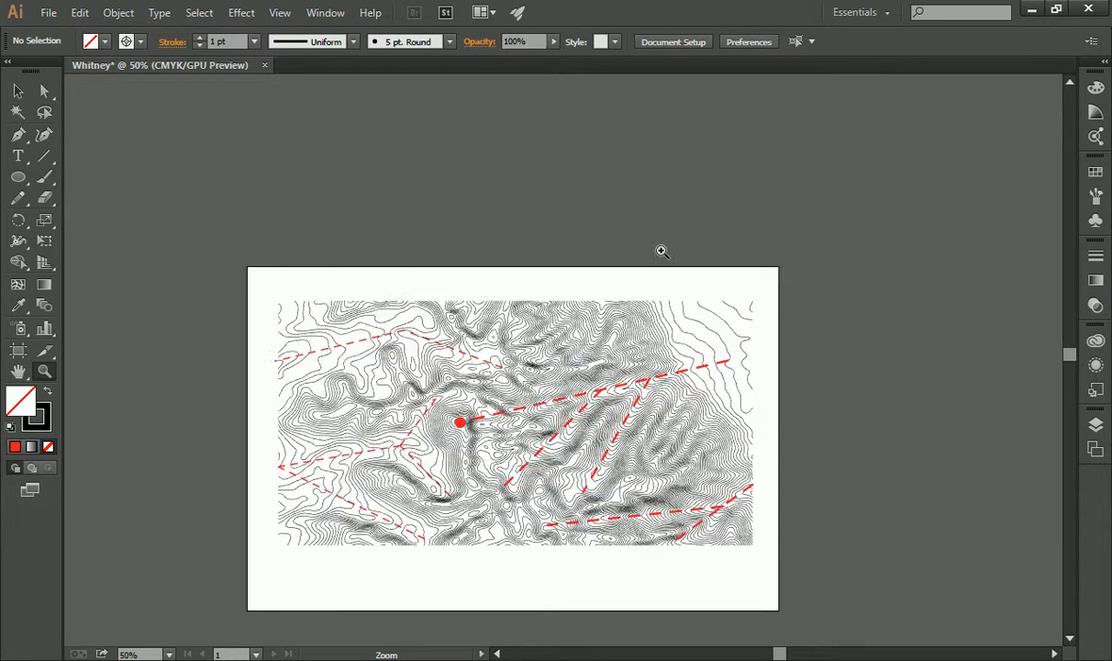
{"action": "scroll", "coordinate": [564, 209], "scroll_direction": "down", "scroll_amount": 5}
{"action": "scroll", "coordinate": [563, 209], "scroll_direction": "down", "scroll_amount": 1}
{"action": "left_click", "coordinate": [17, 89]}
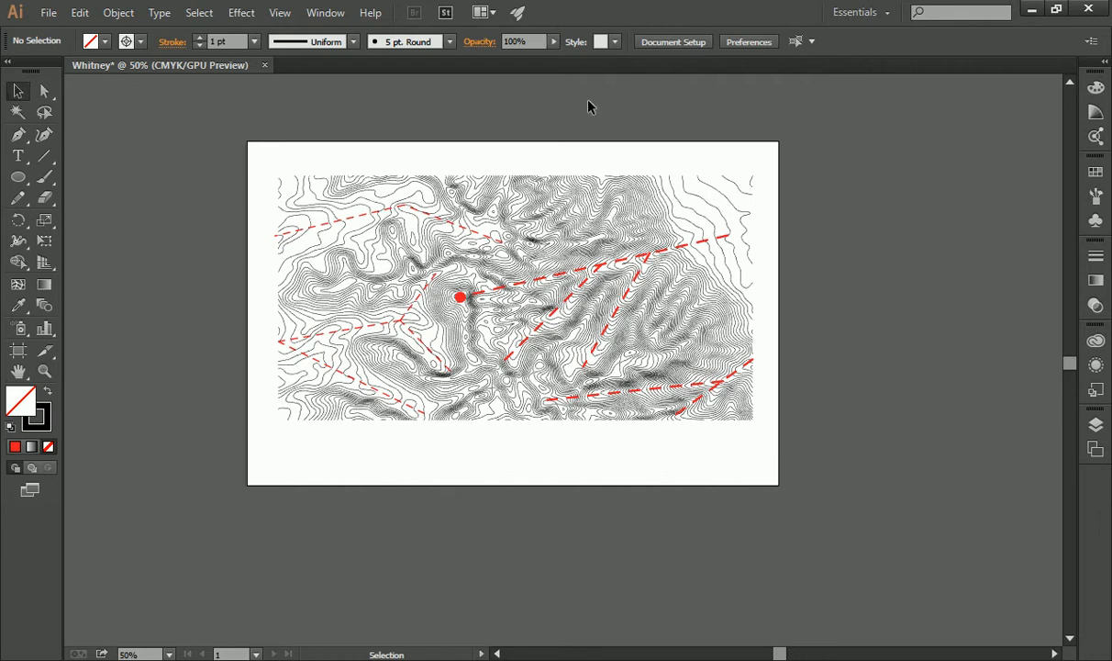
{"action": "left_click", "coordinate": [685, 43]}
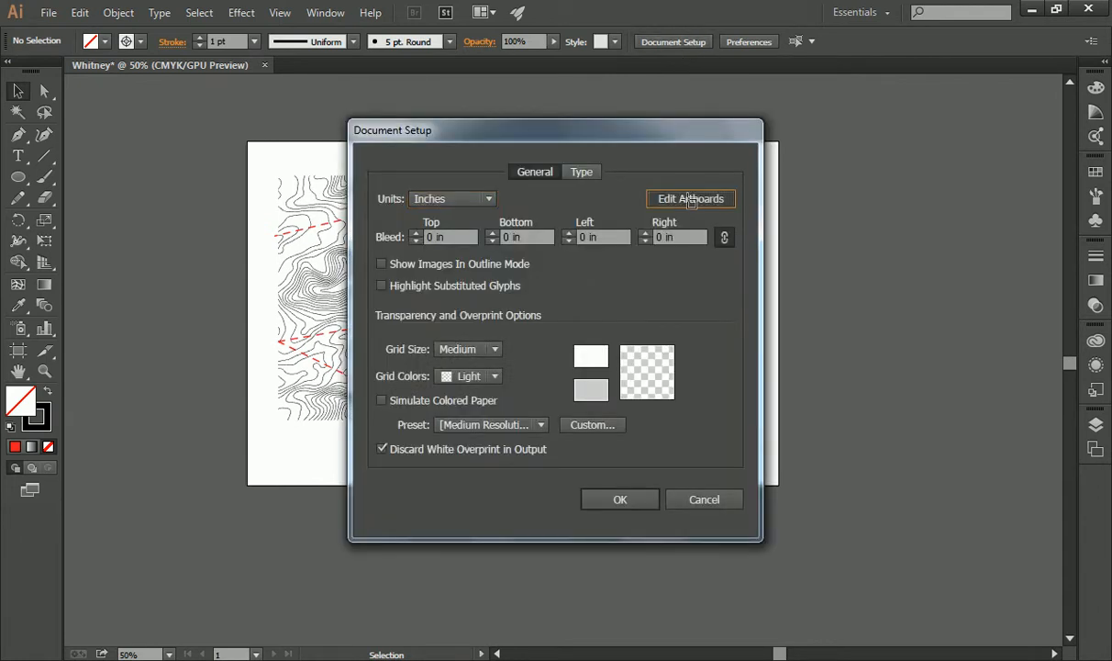
{"action": "left_click", "coordinate": [690, 199]}
{"action": "scroll", "coordinate": [648, 183], "scroll_direction": "down", "scroll_amount": 3}
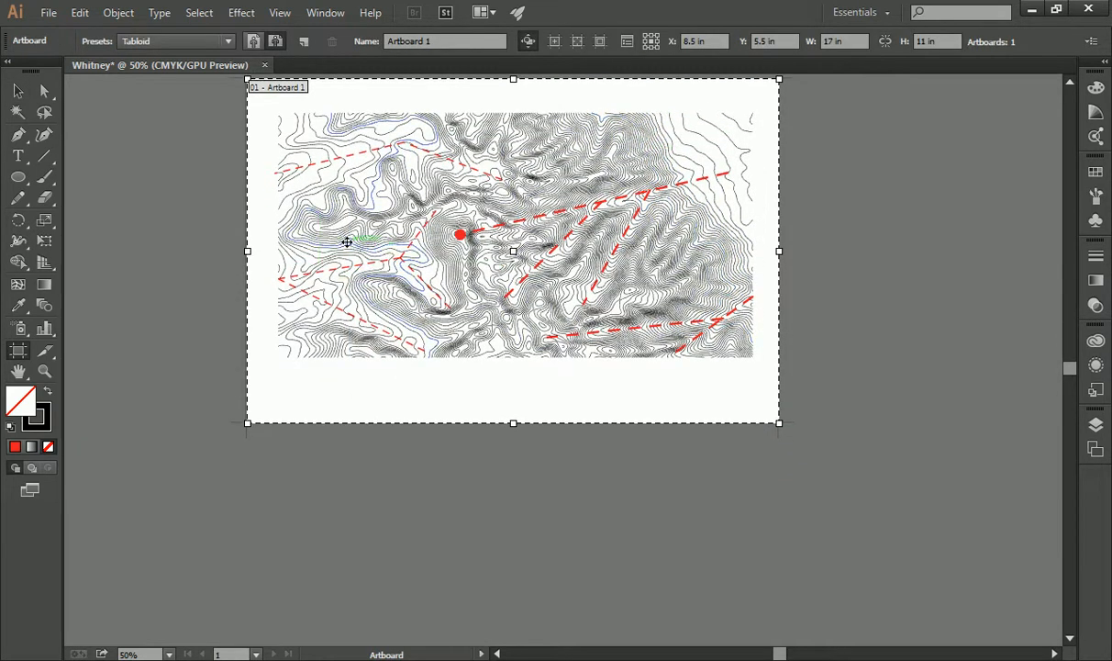
{"action": "scroll", "coordinate": [307, 307], "scroll_direction": "down", "scroll_amount": 2}
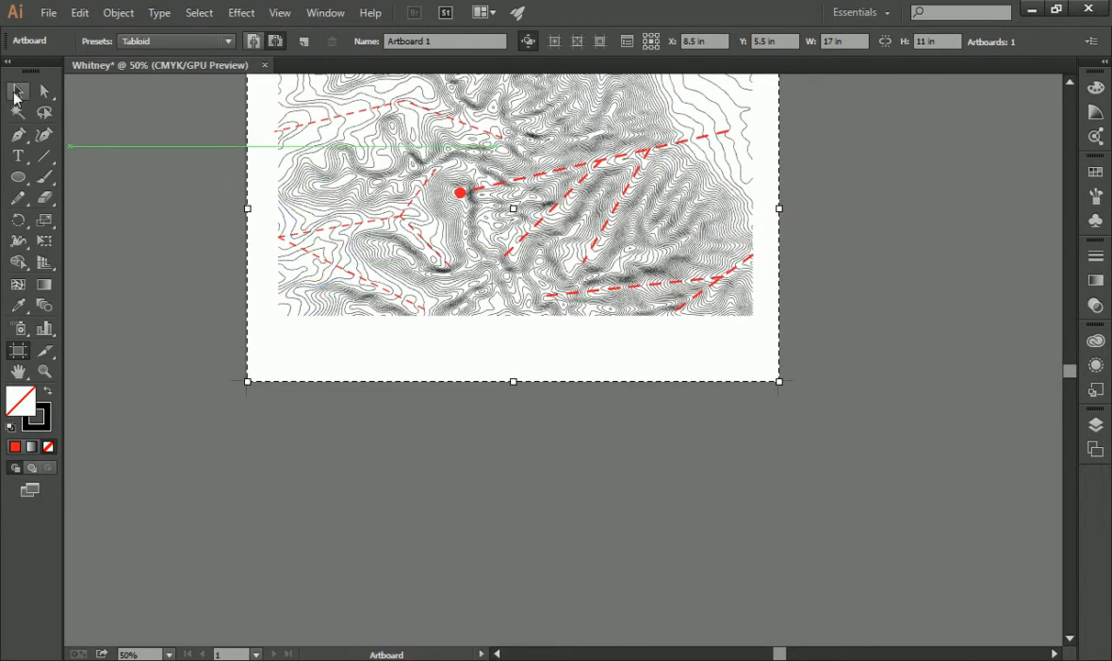
{"action": "left_click", "coordinate": [248, 417]}
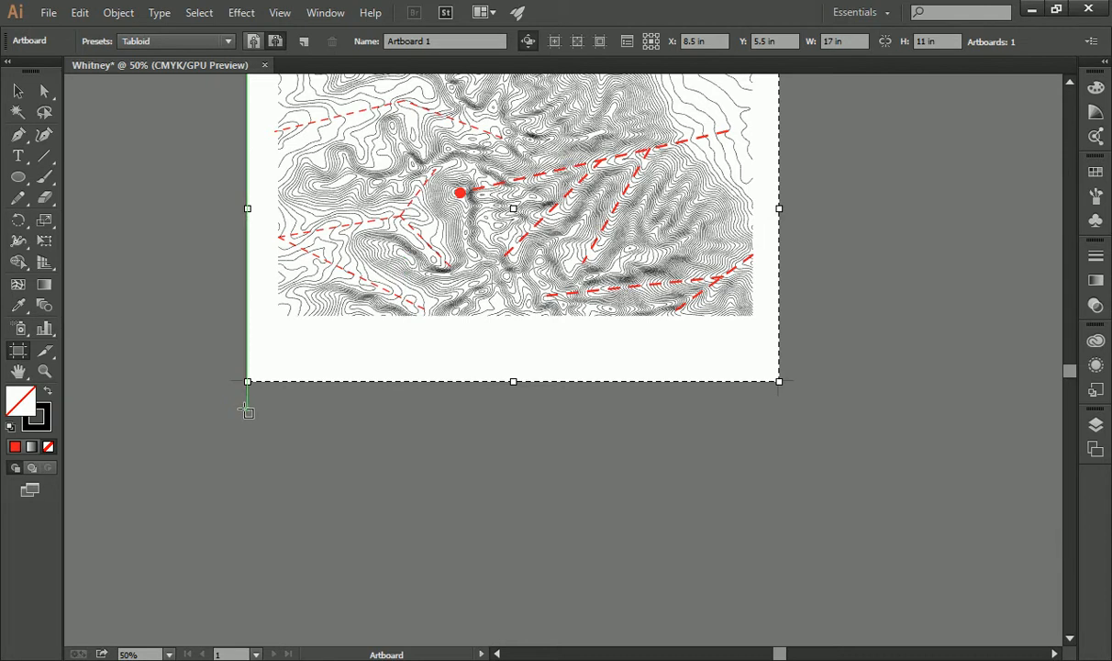
{"action": "left_click_drag", "start_coordinate": [247, 413], "coordinate": [780, 559]}
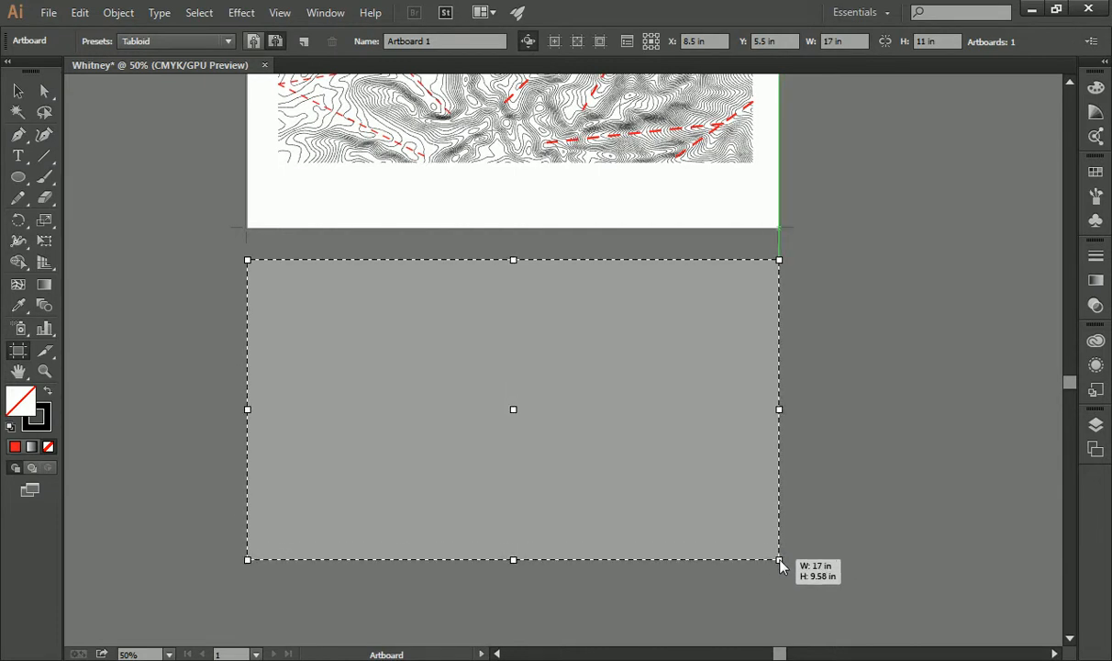
{"action": "left_click_drag", "start_coordinate": [780, 567], "coordinate": [779, 465]}
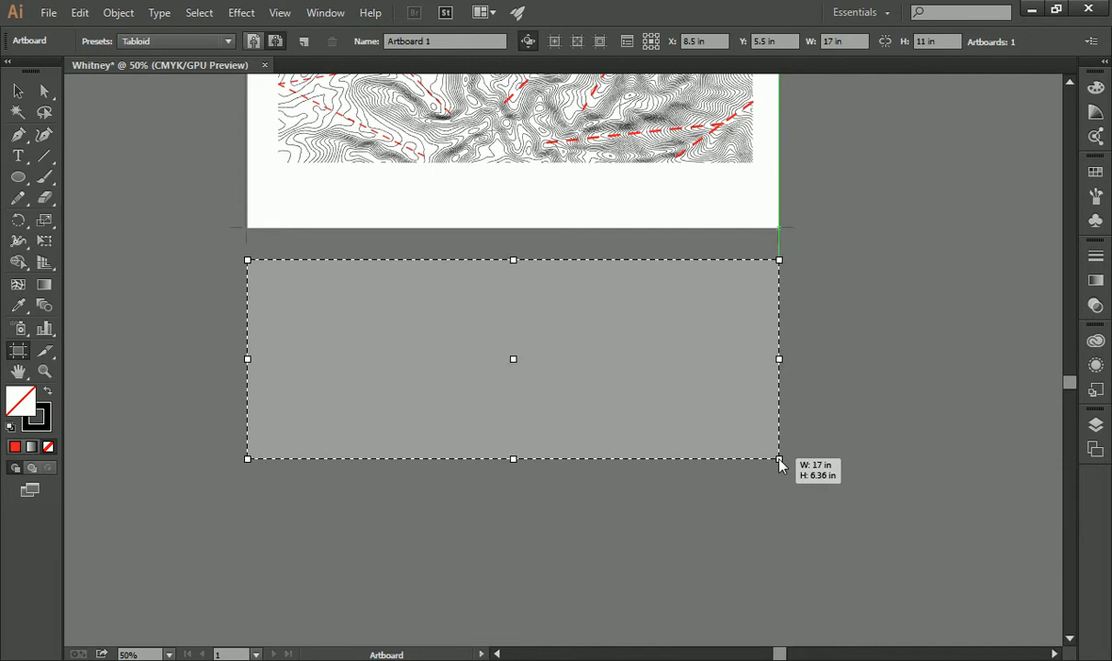
{"action": "left_click_drag", "start_coordinate": [780, 466], "coordinate": [778, 582]}
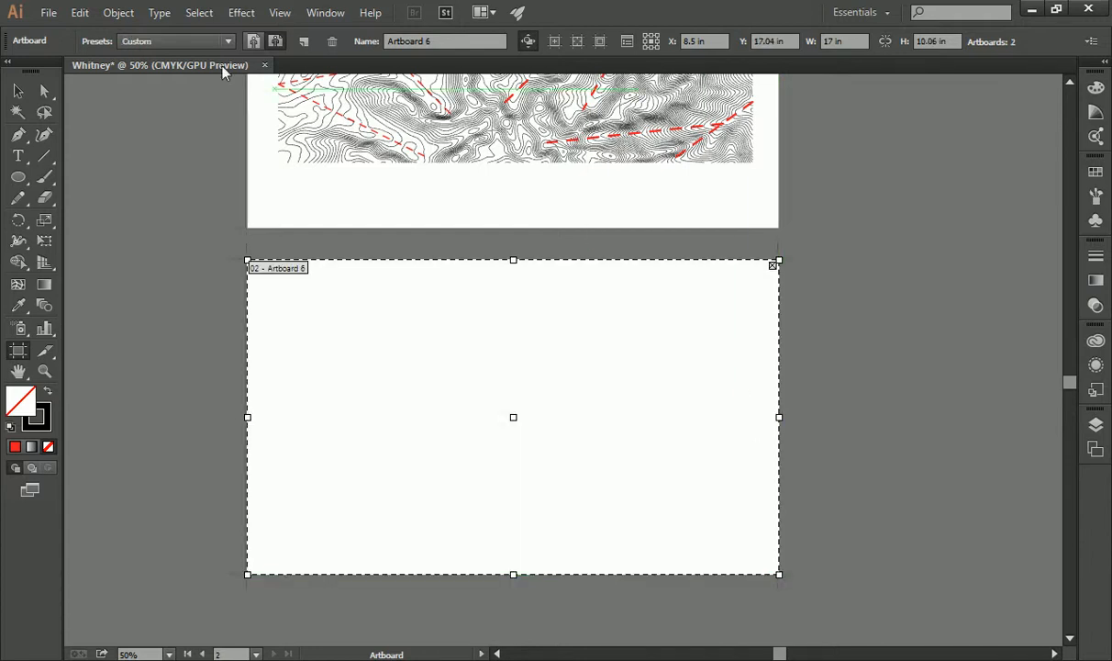
{"action": "left_click", "coordinate": [17, 91]}
- Set the second artboard's height to 11 in and leave artboard editing
{"action": "left_click", "coordinate": [679, 41]}
{"action": "left_click", "coordinate": [690, 198]}
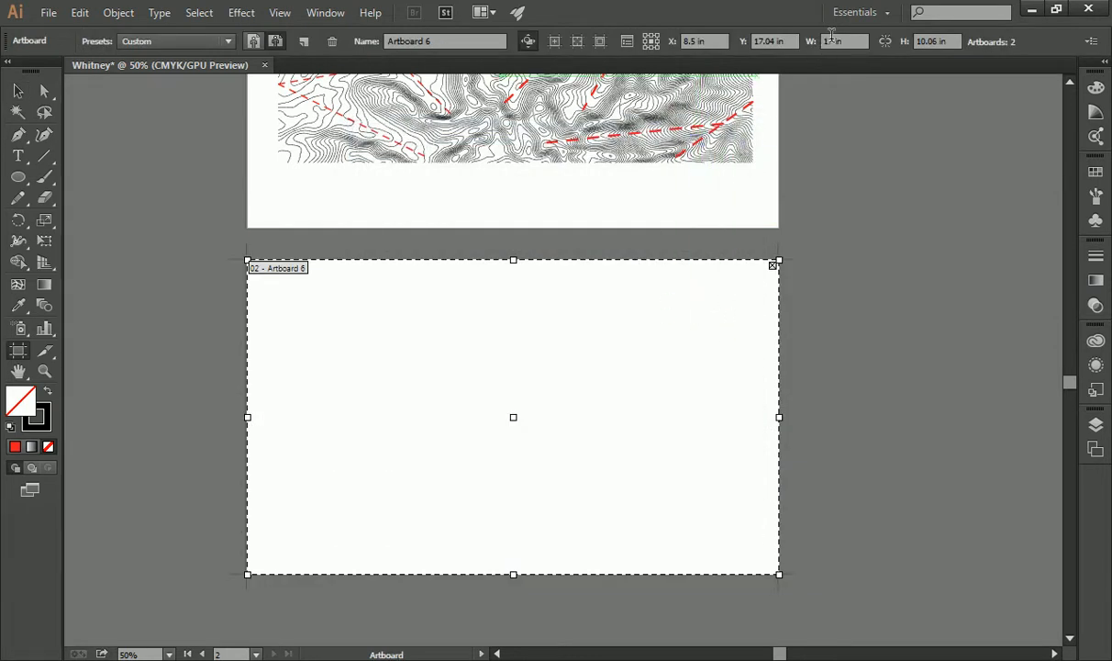
{"action": "left_click", "coordinate": [770, 41]}
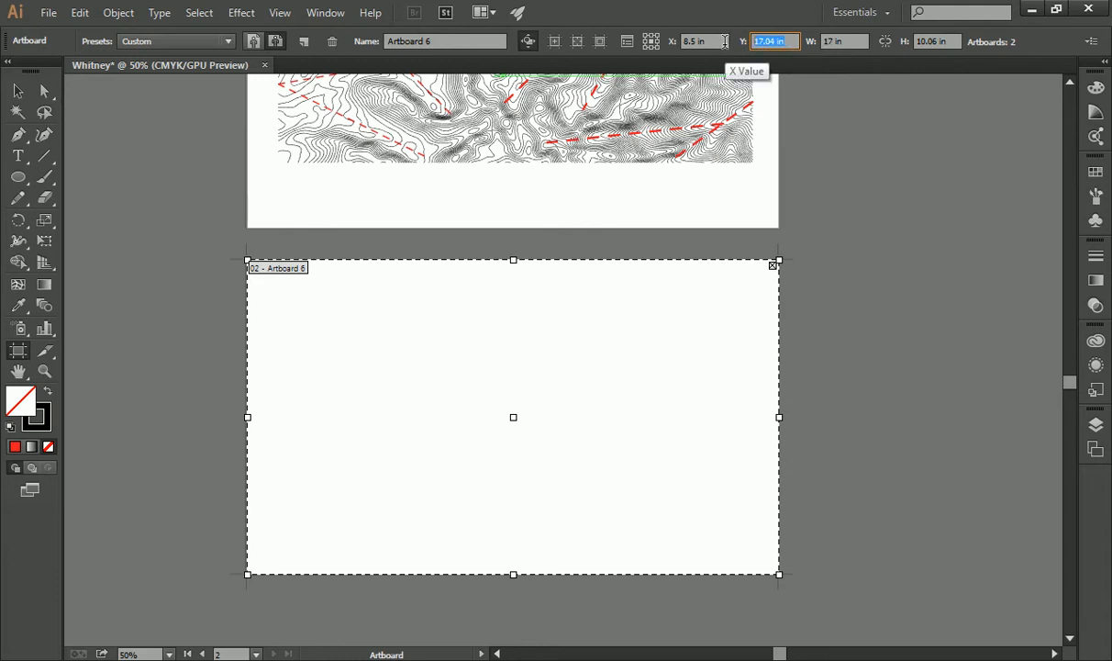
{"action": "key", "text": "Tab"}
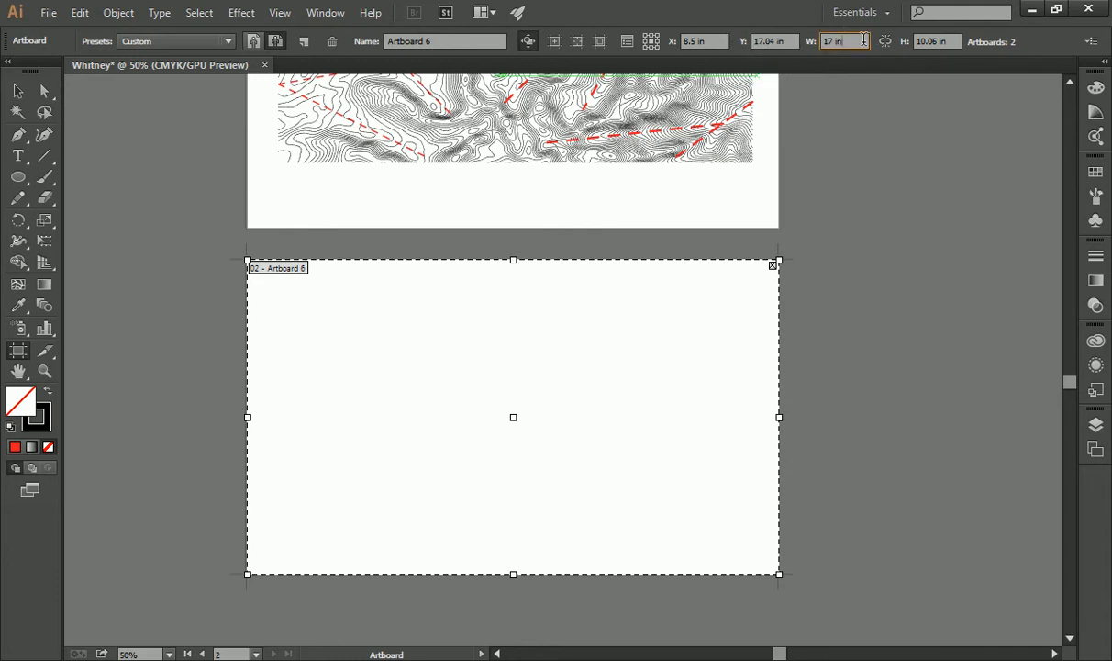
{"action": "double_click", "coordinate": [836, 41]}
{"action": "left_click_drag", "start_coordinate": [836, 42], "coordinate": [781, 38]}
{"action": "key", "text": "Return"}
{"action": "left_click_drag", "start_coordinate": [945, 41], "coordinate": [895, 41]}
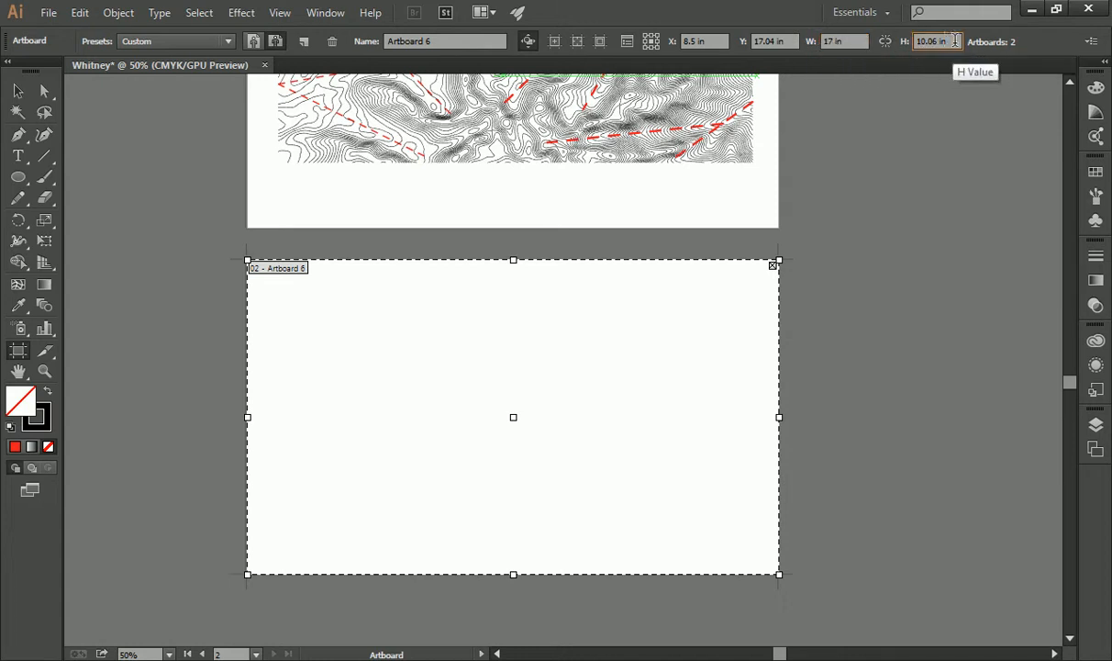
{"action": "type", "text": "11"}
{"action": "key", "text": "Return"}
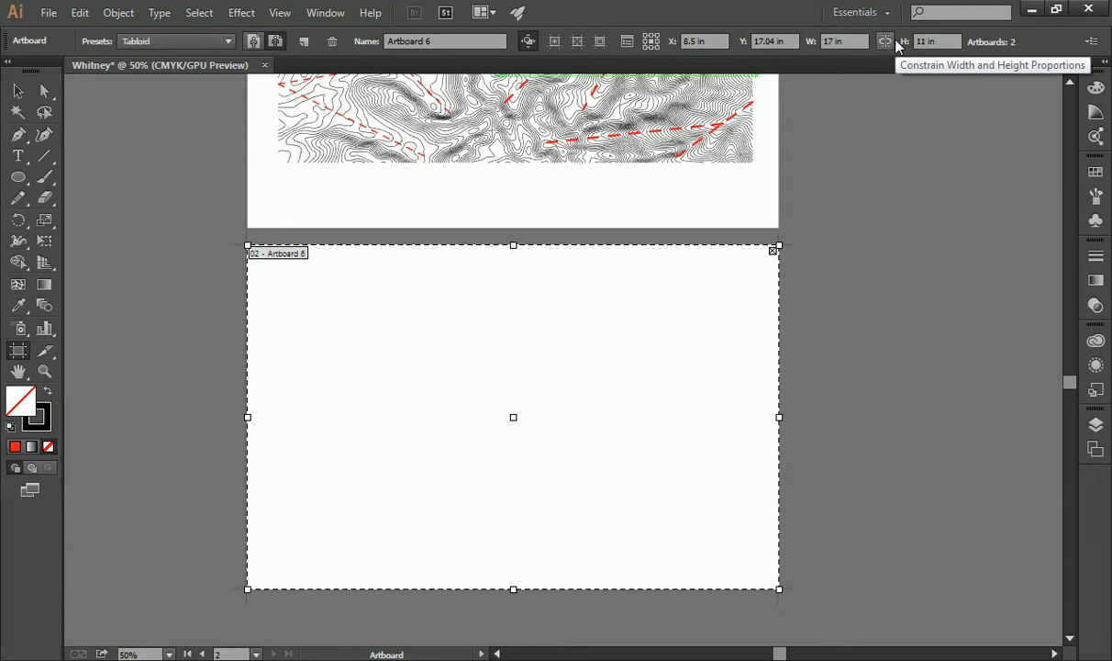
{"action": "left_click", "coordinate": [19, 92]}
- Copy all artwork of the Contours layer and position the copy on the second artboard, aligned below the original
{"action": "scroll", "coordinate": [204, 218], "scroll_direction": "up", "scroll_amount": 5}
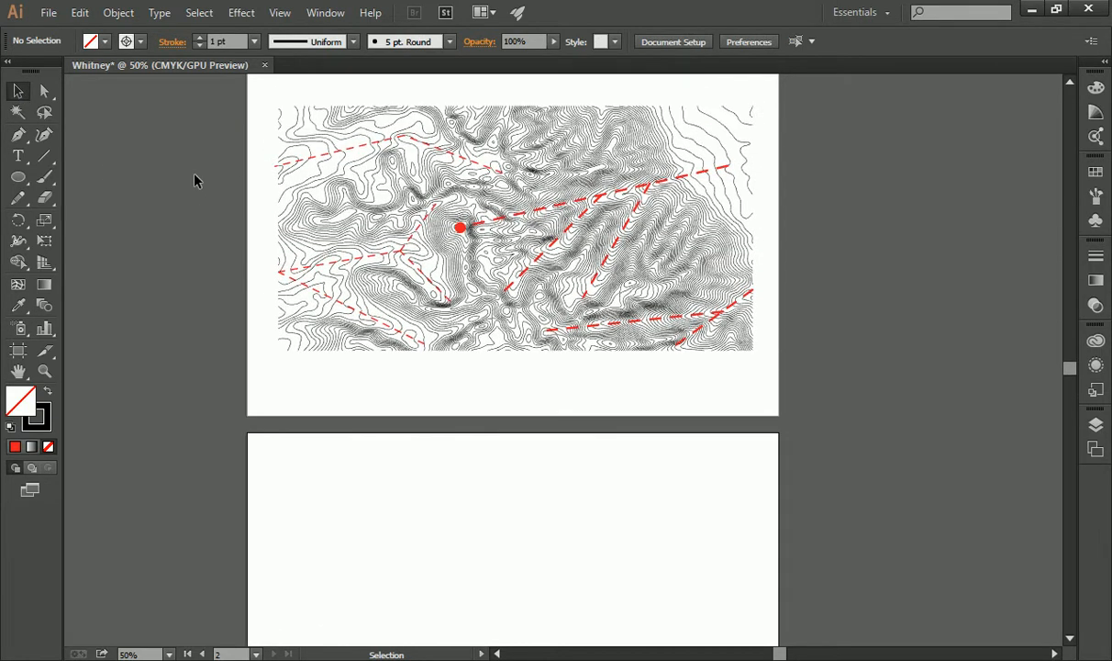
{"action": "left_click", "coordinate": [1097, 431]}
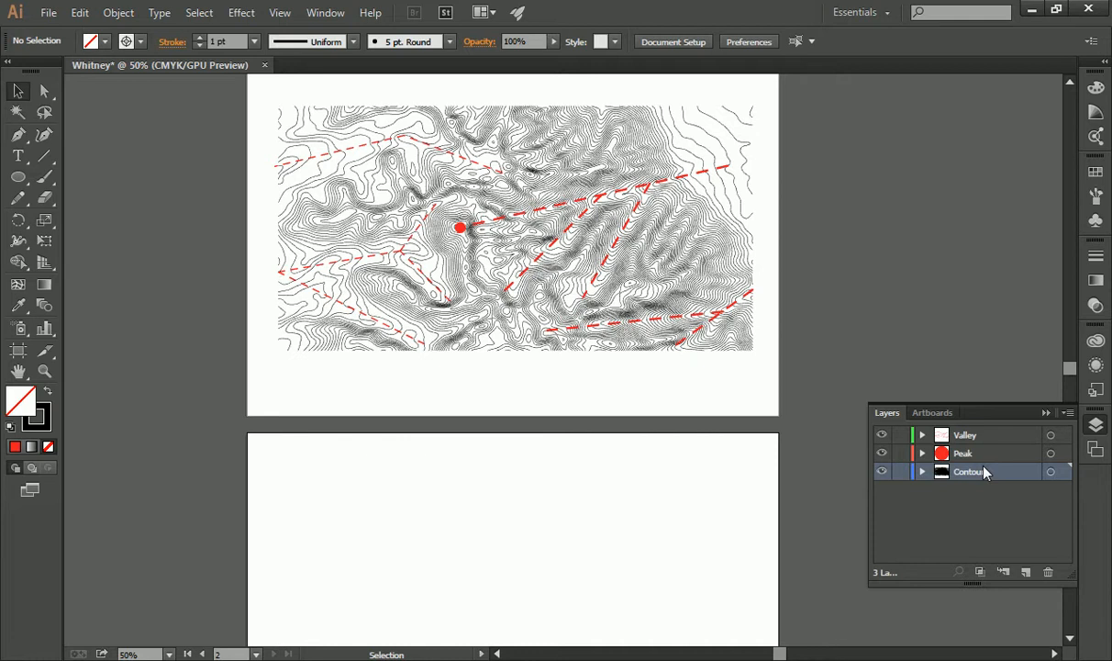
{"action": "left_click", "coordinate": [1062, 471]}
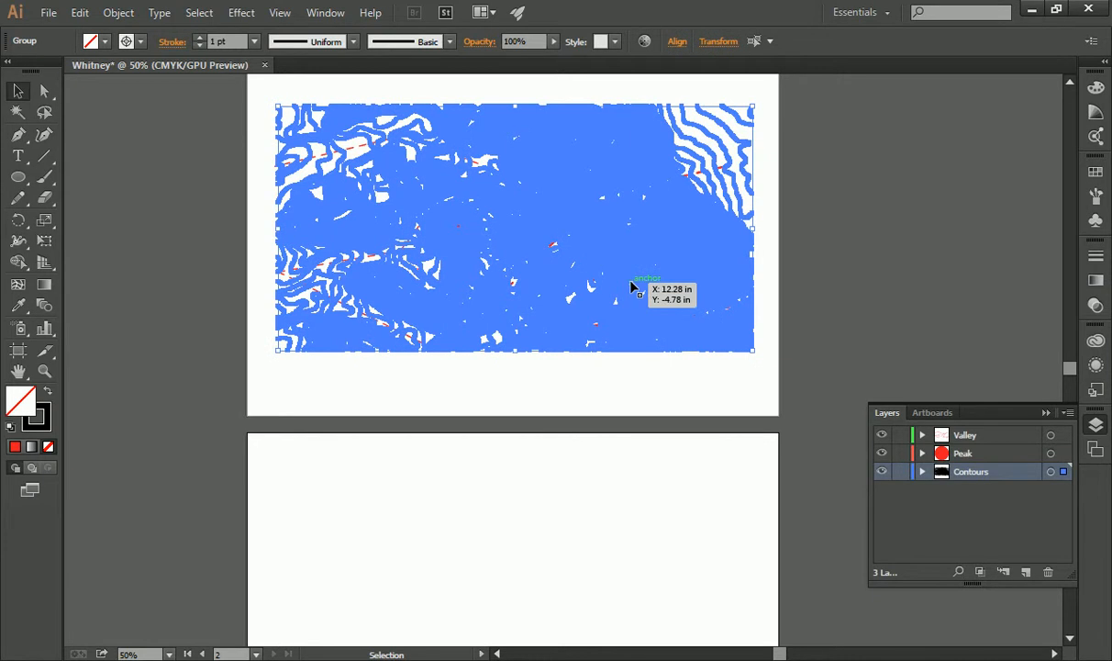
{"action": "scroll", "coordinate": [603, 243], "scroll_direction": "down", "scroll_amount": 3}
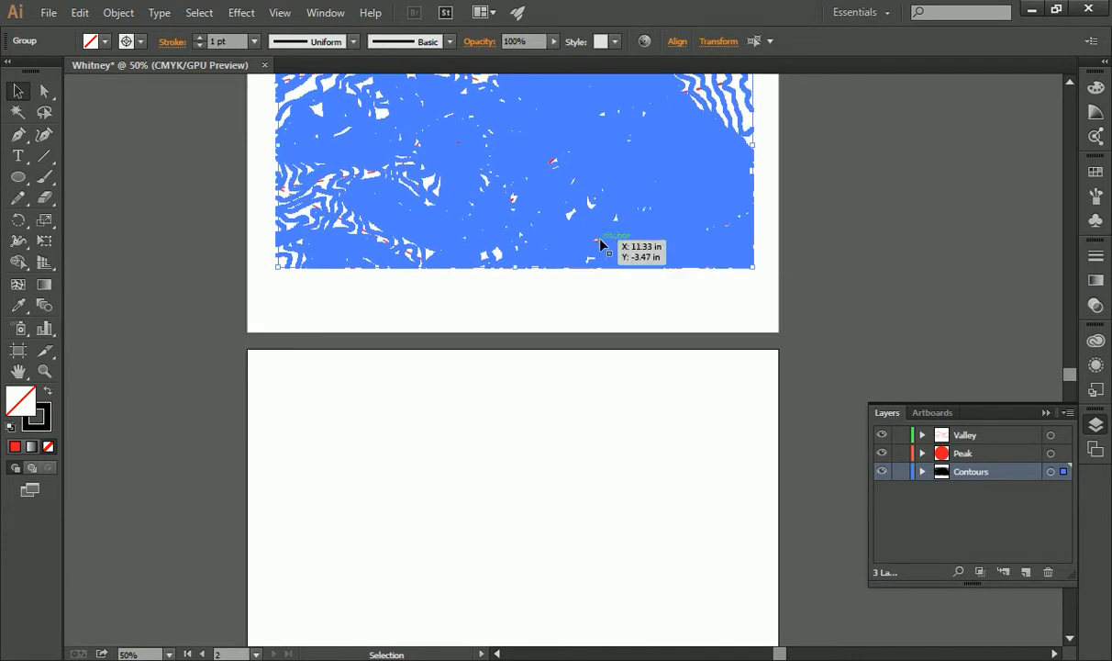
{"action": "scroll", "coordinate": [603, 246], "scroll_direction": "down", "scroll_amount": 6}
{"action": "left_click", "coordinate": [598, 246]}
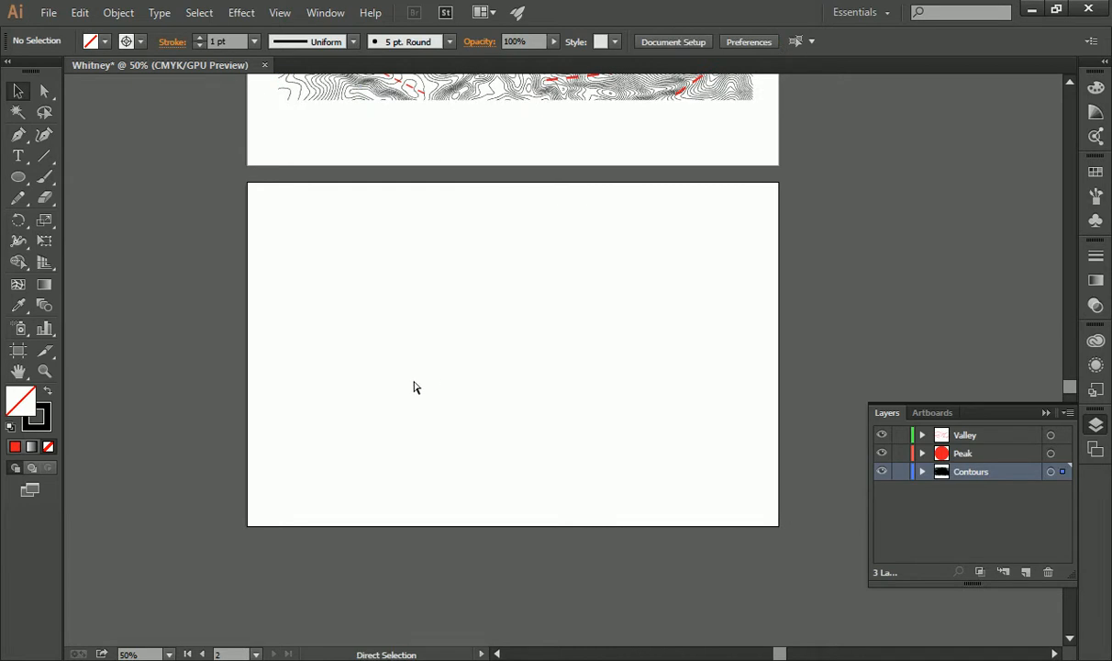
{"action": "left_click", "coordinate": [414, 386]}
{"action": "left_click_drag", "start_coordinate": [491, 340], "coordinate": [440, 331]}
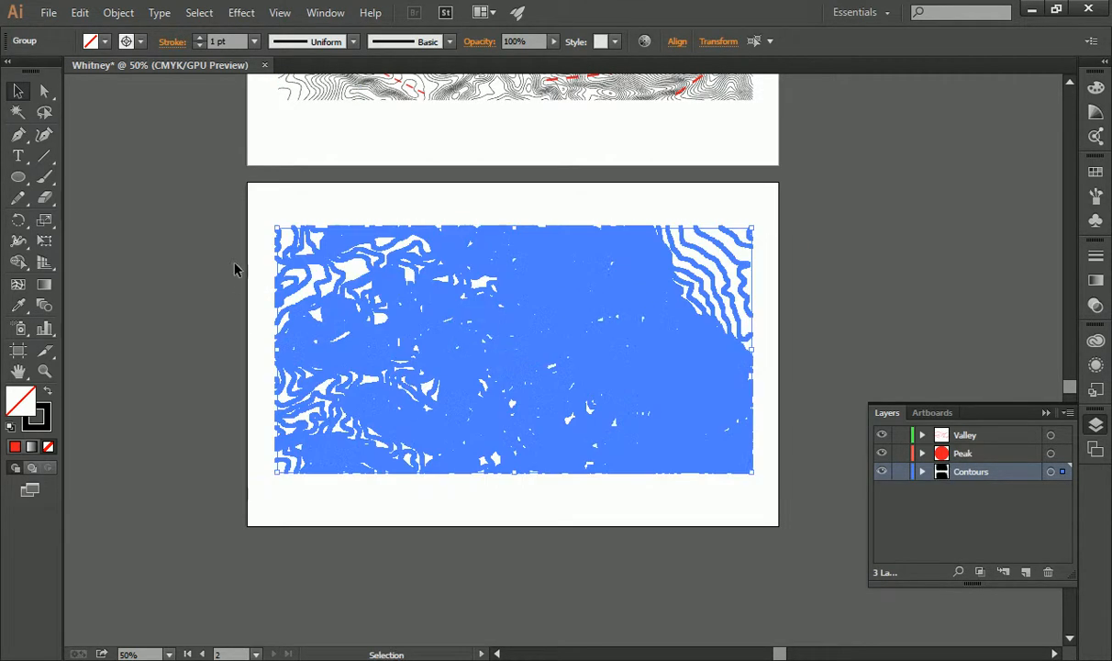
- Deselect the copied contours and compare the annotated map on the first artboard with the plain copy on the second
{"action": "left_click", "coordinate": [228, 268]}
{"action": "scroll", "coordinate": [227, 269], "scroll_direction": "up", "scroll_amount": 6}
{"action": "scroll", "coordinate": [227, 269], "scroll_direction": "down", "scroll_amount": 4}
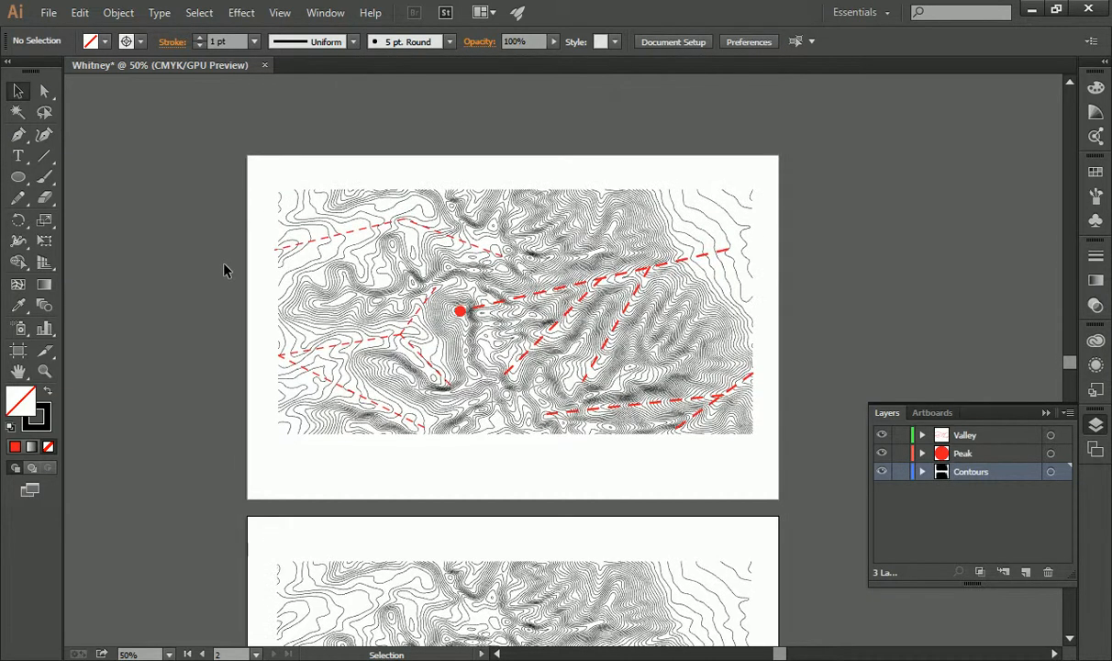
{"action": "scroll", "coordinate": [224, 269], "scroll_direction": "down", "scroll_amount": 1}
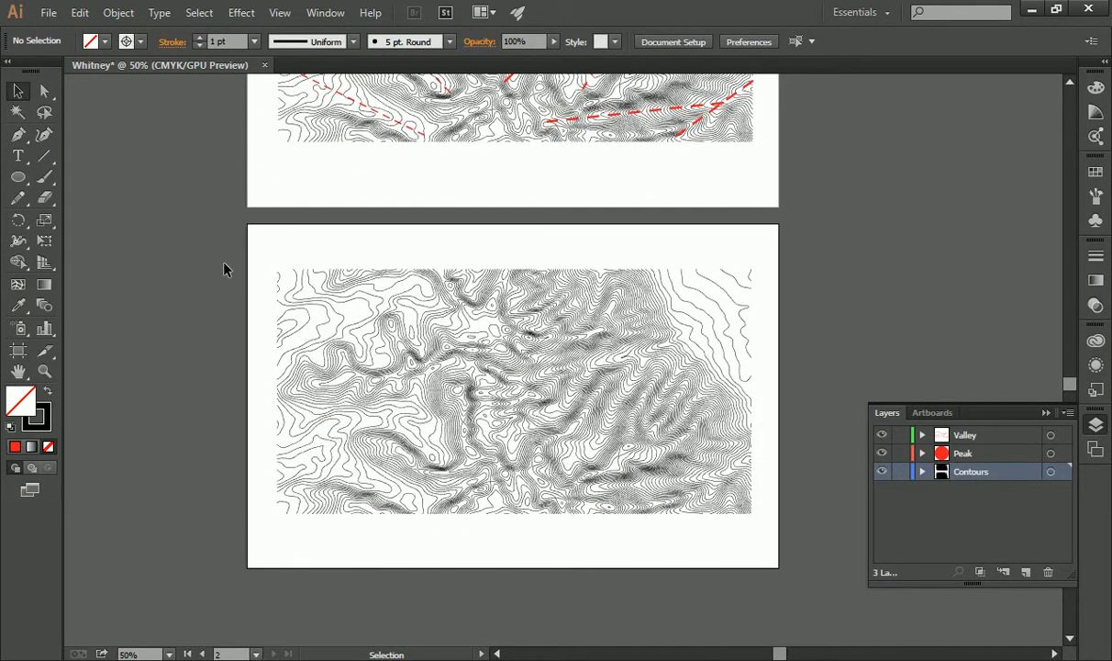
{"action": "scroll", "coordinate": [225, 268], "scroll_direction": "up", "scroll_amount": 9}
{"action": "scroll", "coordinate": [231, 274], "scroll_direction": "down", "scroll_amount": 2}
{"action": "scroll", "coordinate": [233, 271], "scroll_direction": "up", "scroll_amount": 2}
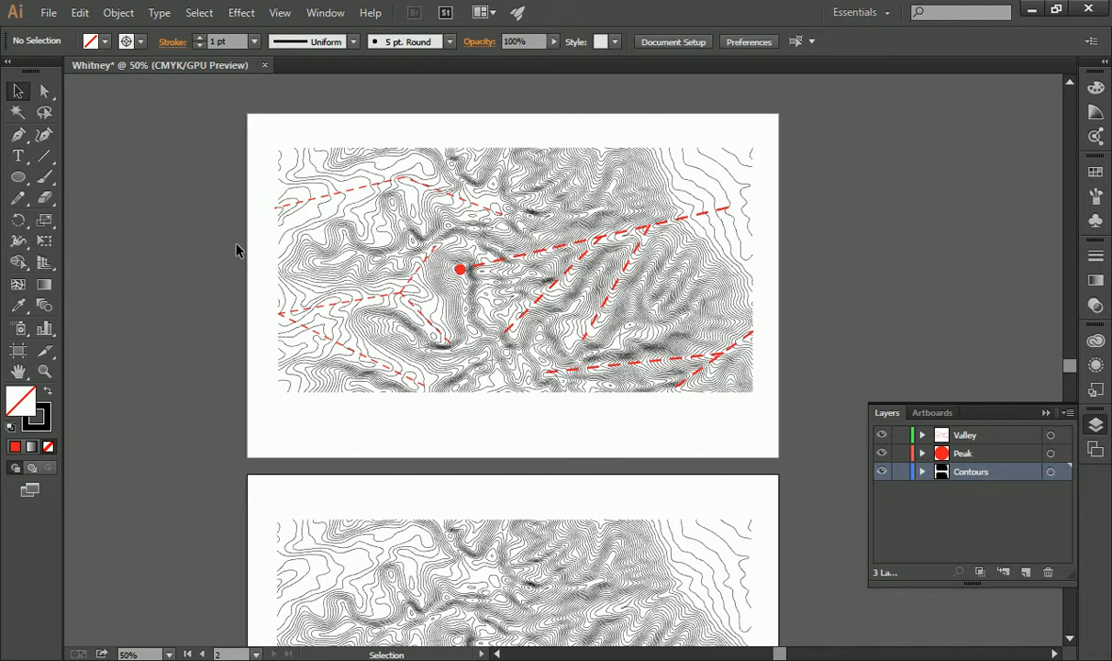
- Switch to Google Maps in Chrome and examine the 3D terrain around Mt. Whitney from opposite directions and at several distances
{"action": "key", "text": "alt+Tab"}
{"action": "key", "text": "Tab"}
{"action": "key", "text": "Tab"}
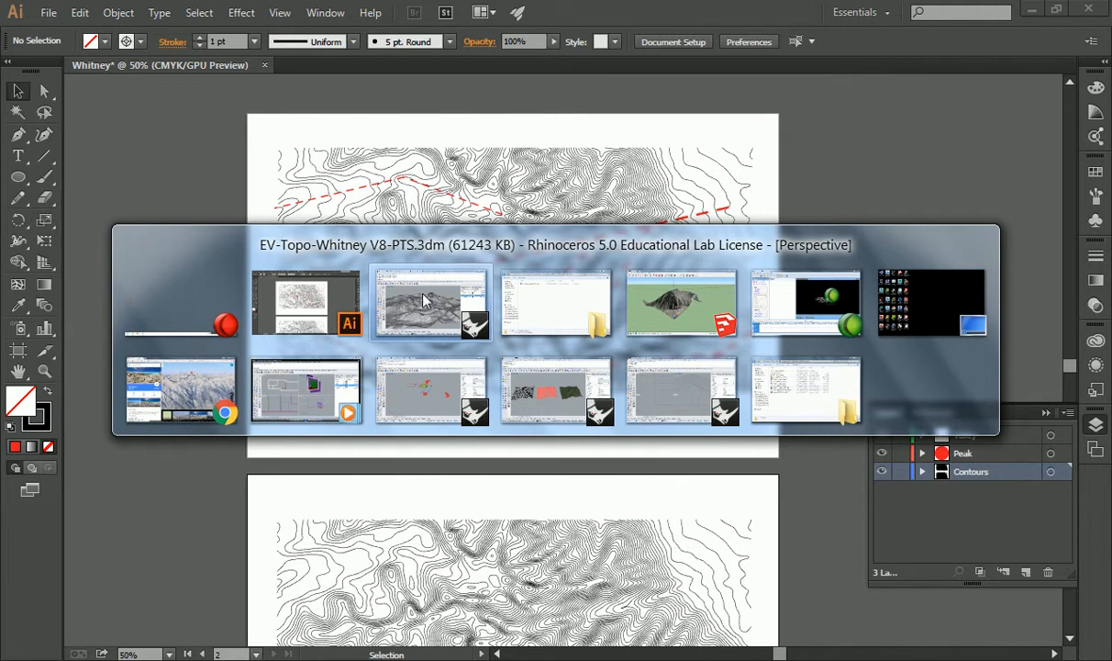
{"action": "left_click", "coordinate": [204, 367]}
{"action": "scroll", "coordinate": [722, 243], "scroll_direction": "up", "scroll_amount": 3}
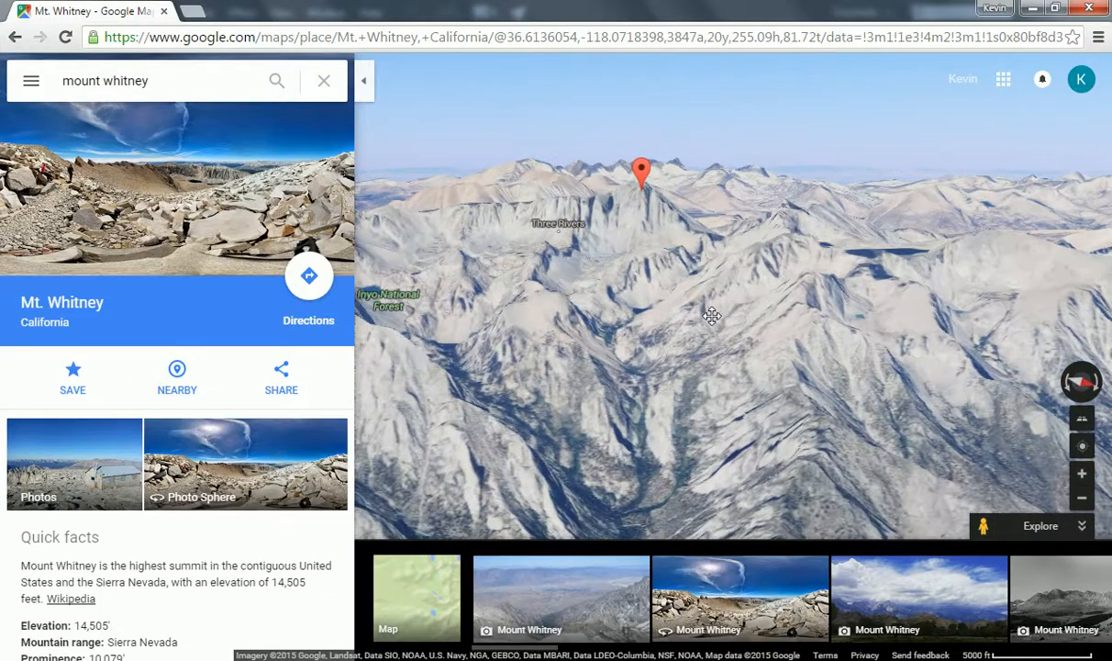
{"action": "left_click_drag", "start_coordinate": [702, 237], "coordinate": [698, 214]}
{"action": "scroll", "coordinate": [699, 214], "scroll_direction": "down", "scroll_amount": 5}
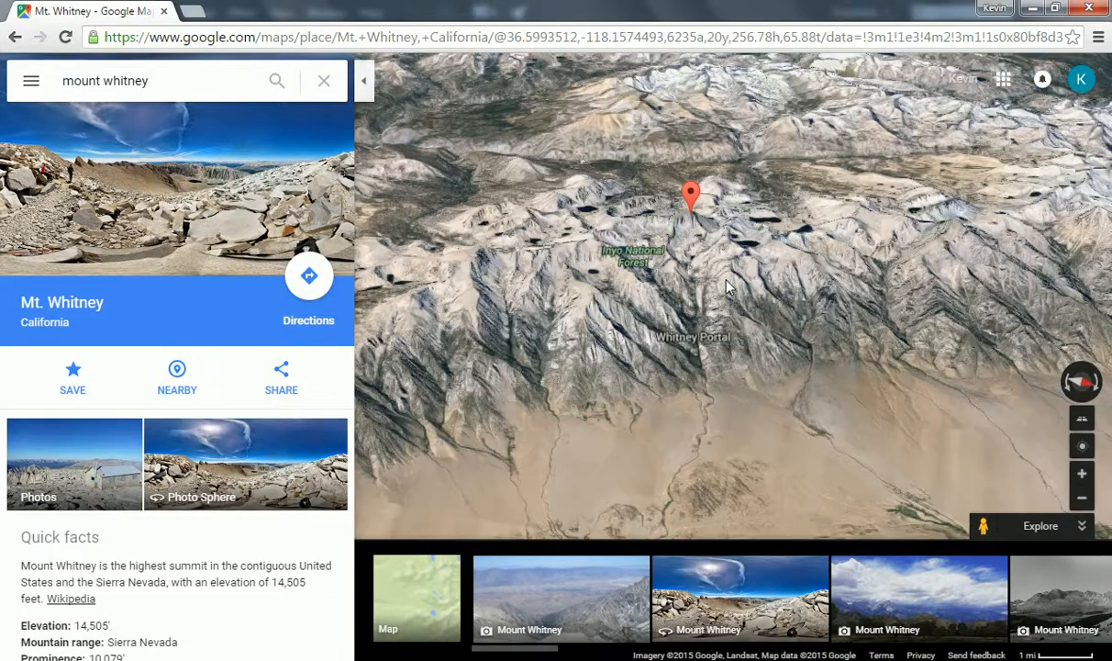
{"action": "scroll", "coordinate": [723, 215], "scroll_direction": "down", "scroll_amount": 3}
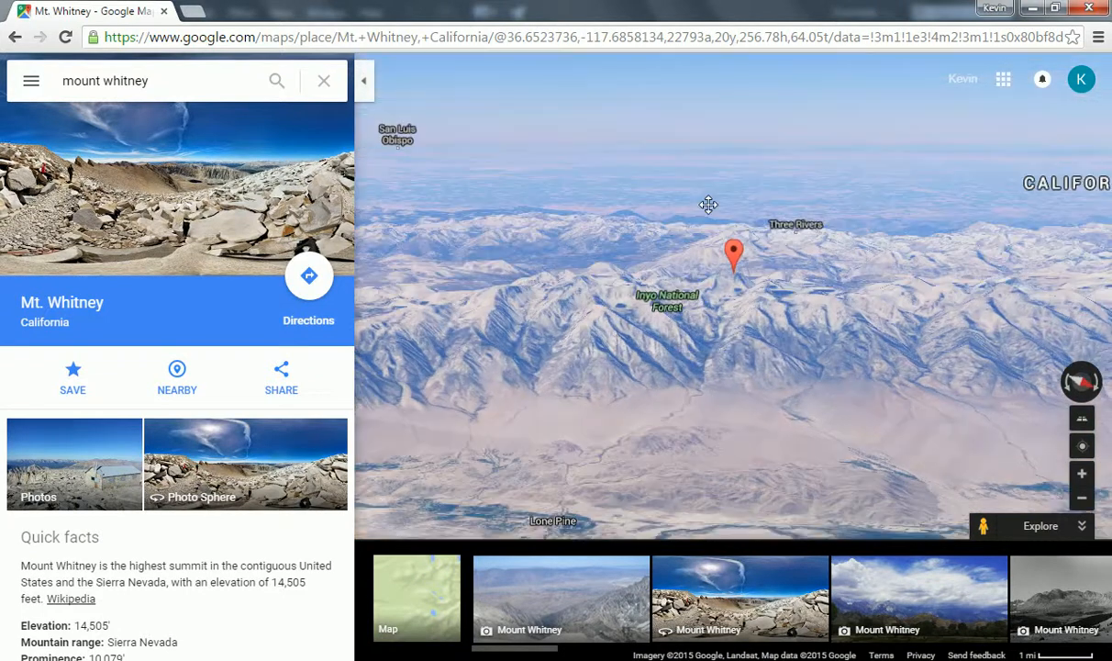
{"action": "left_click_drag", "start_coordinate": [757, 209], "coordinate": [728, 284]}
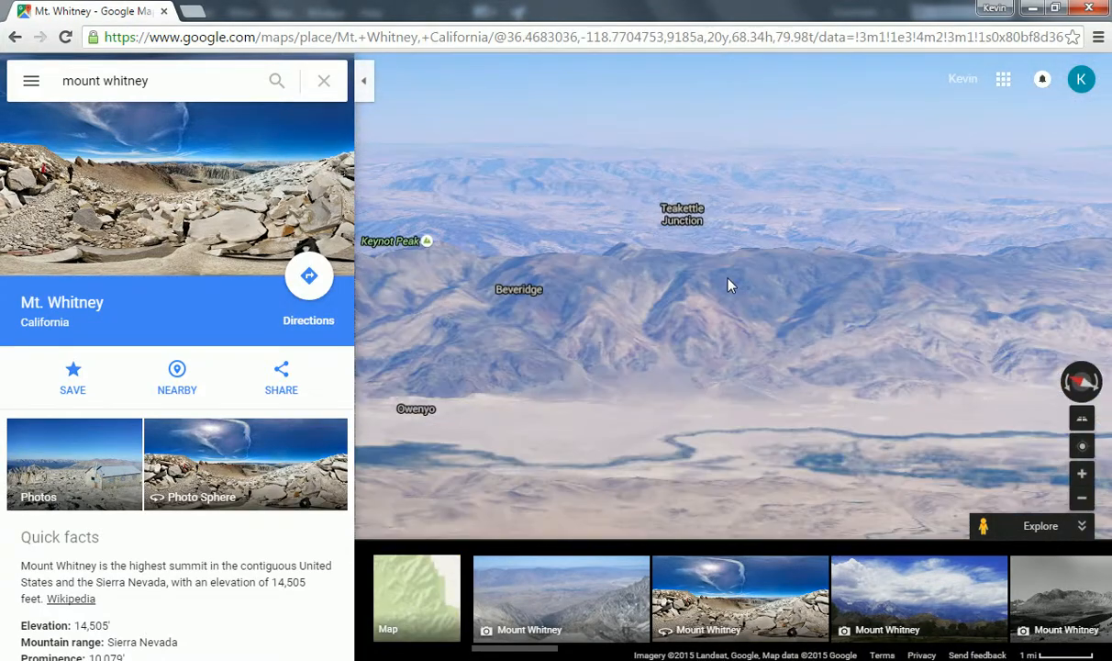
{"action": "scroll", "coordinate": [728, 283], "scroll_direction": "down", "scroll_amount": 3}
- Switch back to Illustrator and move the red peak circle from the first artboard to the matching summit on the second artboard's contours
{"action": "key", "text": "alt+Tab"}
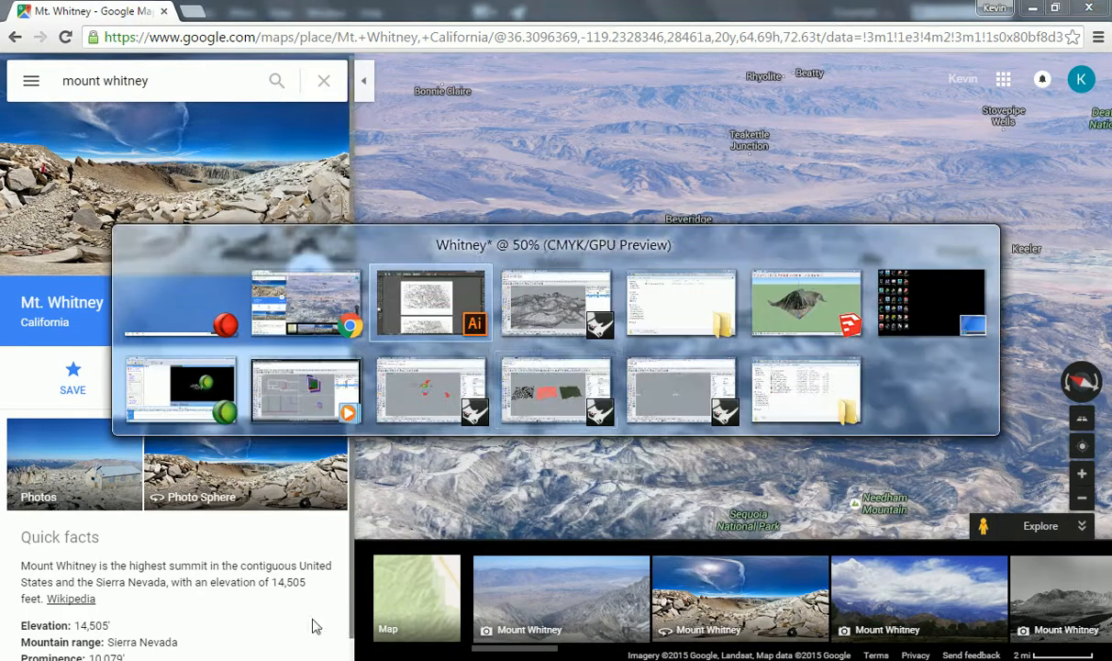
{"action": "scroll", "coordinate": [541, 298], "scroll_direction": "down", "scroll_amount": 3}
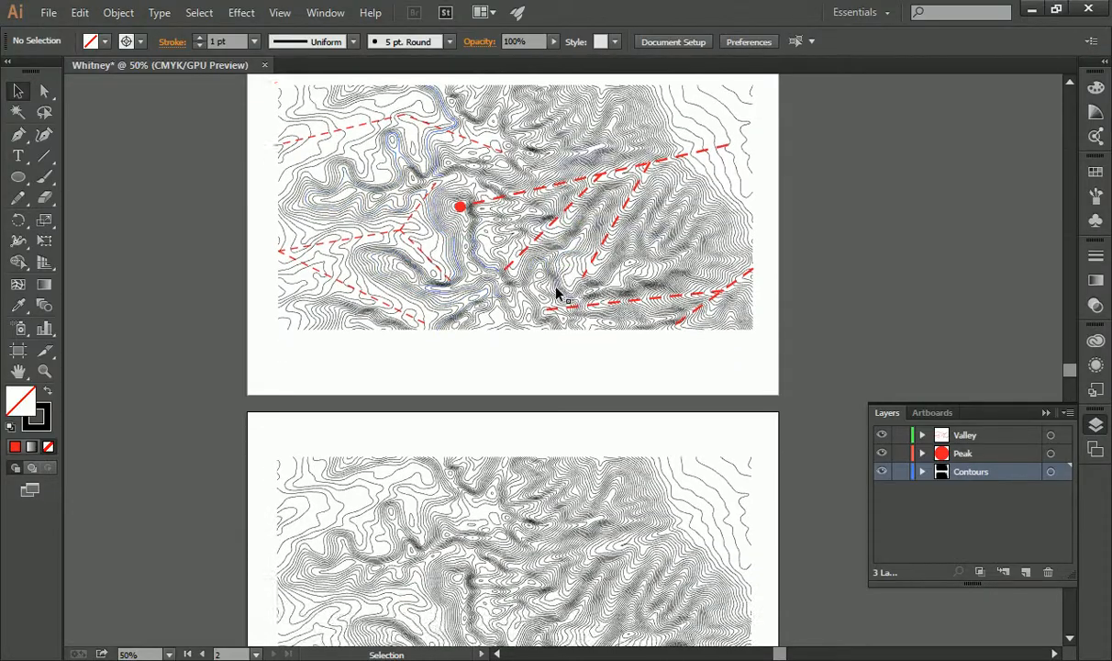
{"action": "left_click", "coordinate": [459, 123]}
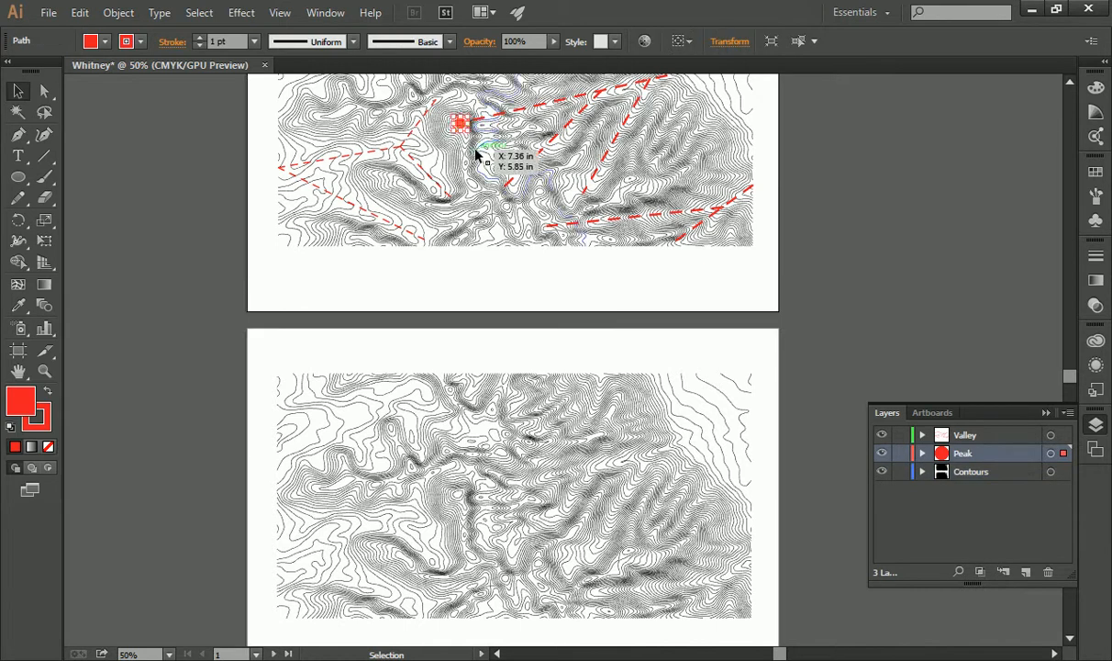
{"action": "scroll", "coordinate": [479, 183], "scroll_direction": "down", "scroll_amount": 2}
{"action": "key", "text": "ctrl+x"}
{"action": "key", "text": "ctrl+v"}
{"action": "left_click_drag", "start_coordinate": [566, 365], "coordinate": [457, 393]}
{"action": "left_click", "coordinate": [335, 281]}
- Draw a straight horizontal line from just beside the peak circle eastward to slightly beyond the contours' edge on the second artboard
{"action": "left_click", "coordinate": [45, 157]}
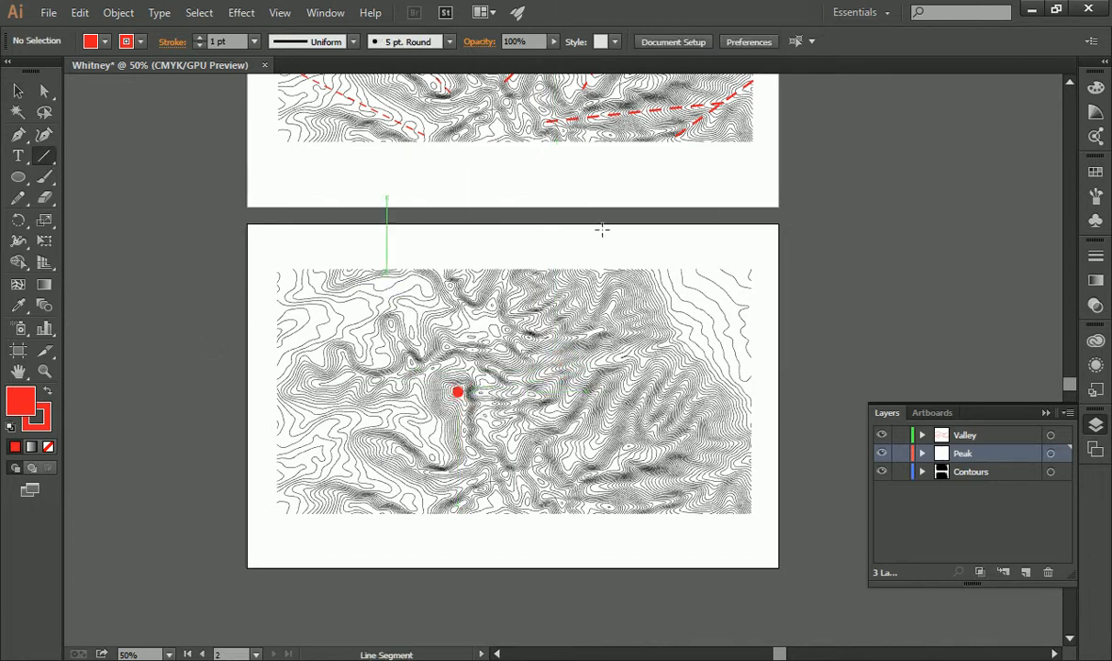
{"action": "left_click_drag", "start_coordinate": [457, 392], "coordinate": [766, 390]}
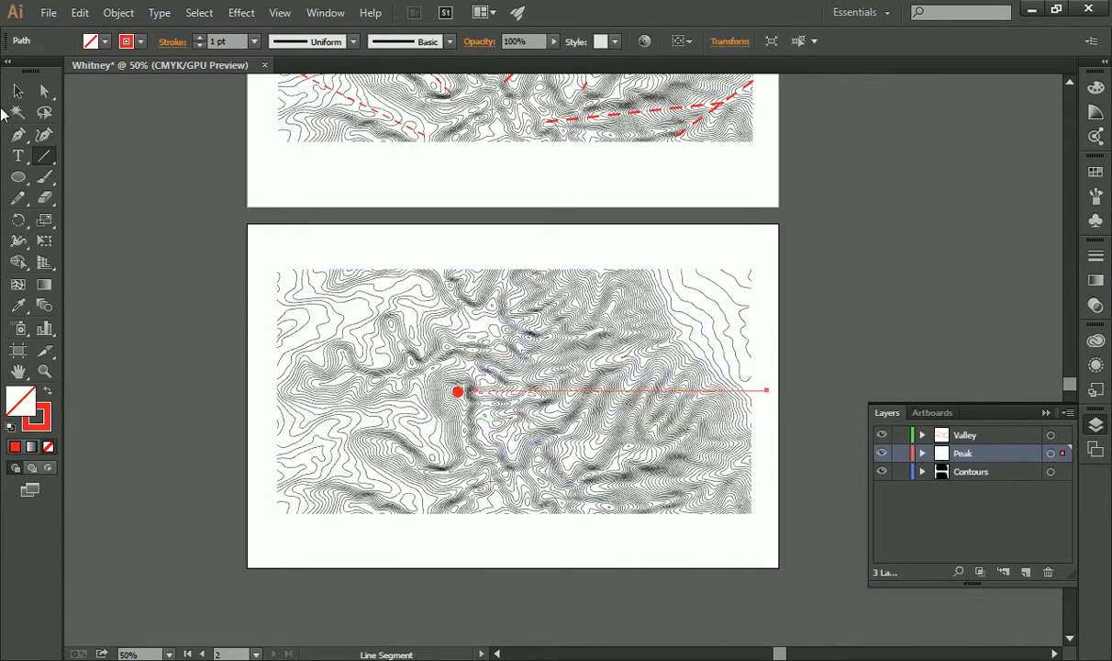
{"action": "left_click", "coordinate": [17, 91]}
- Give the horizontal line an 8 pt stroke weight with 15 pt dashes and deselect it
{"action": "left_click", "coordinate": [1095, 256]}
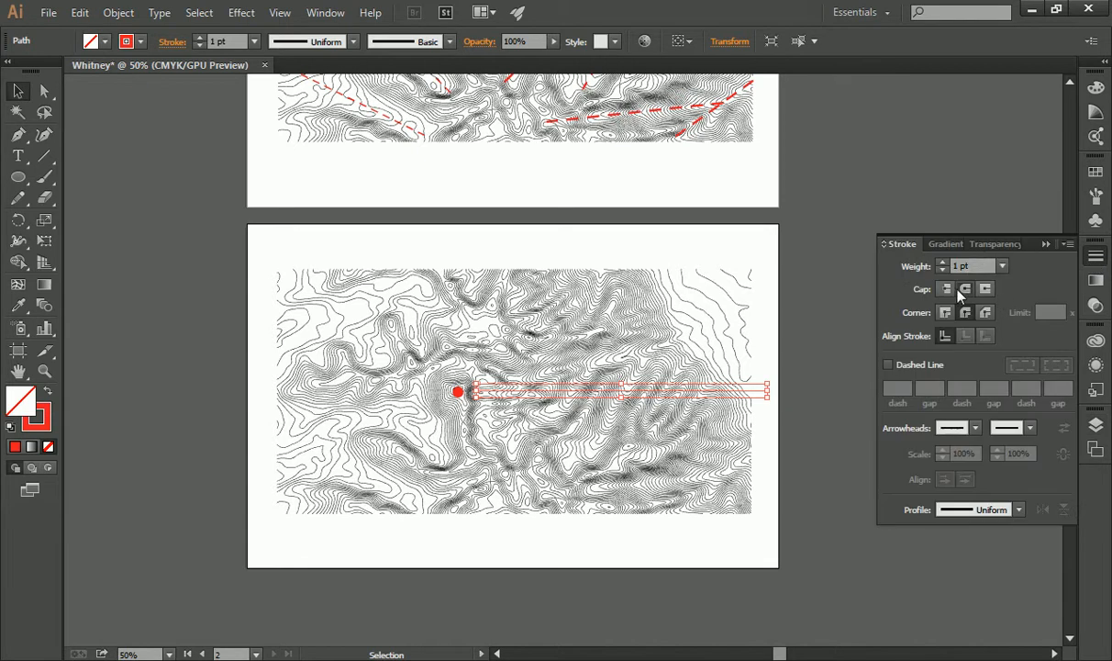
{"action": "left_click", "coordinate": [1004, 266]}
{"action": "left_click", "coordinate": [1023, 427]}
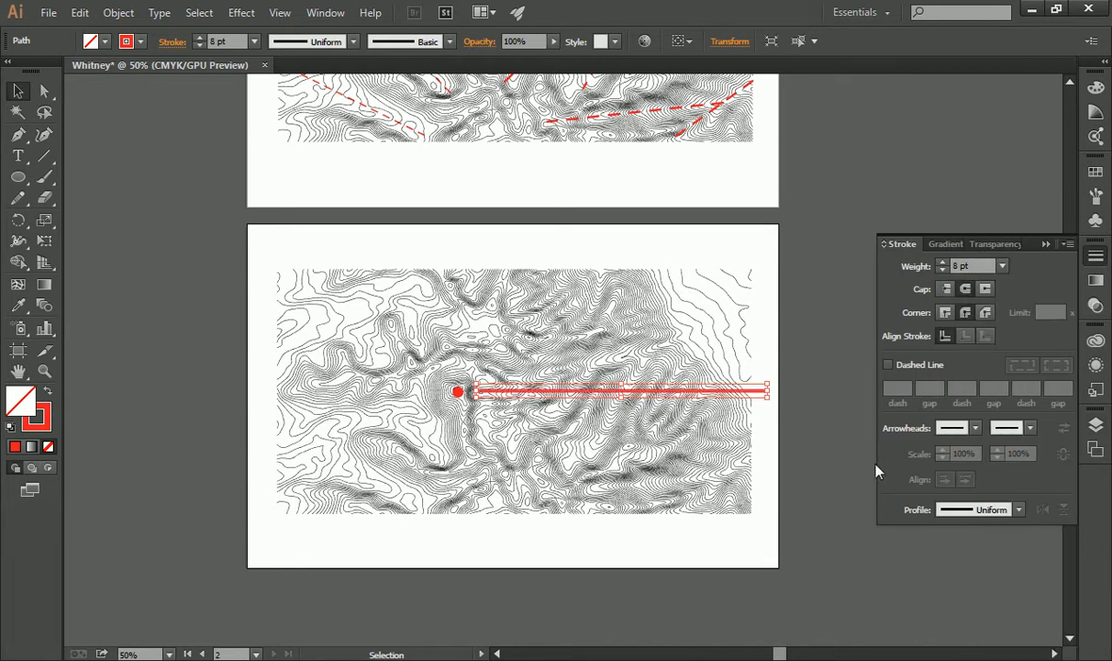
{"action": "left_click", "coordinate": [888, 364]}
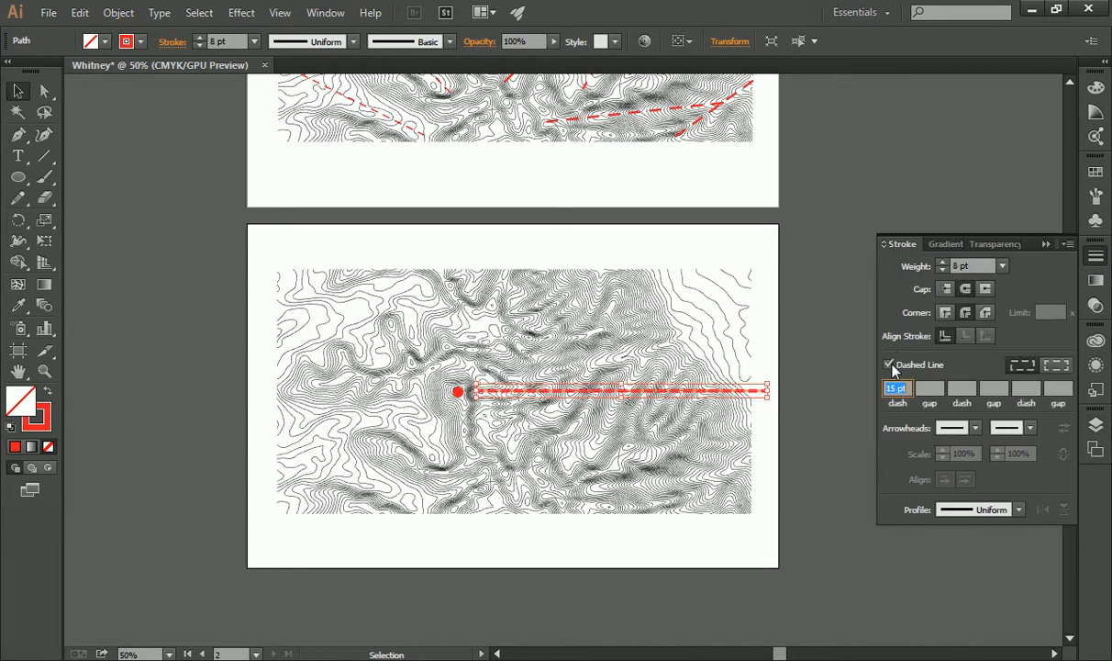
{"action": "left_click", "coordinate": [767, 360]}
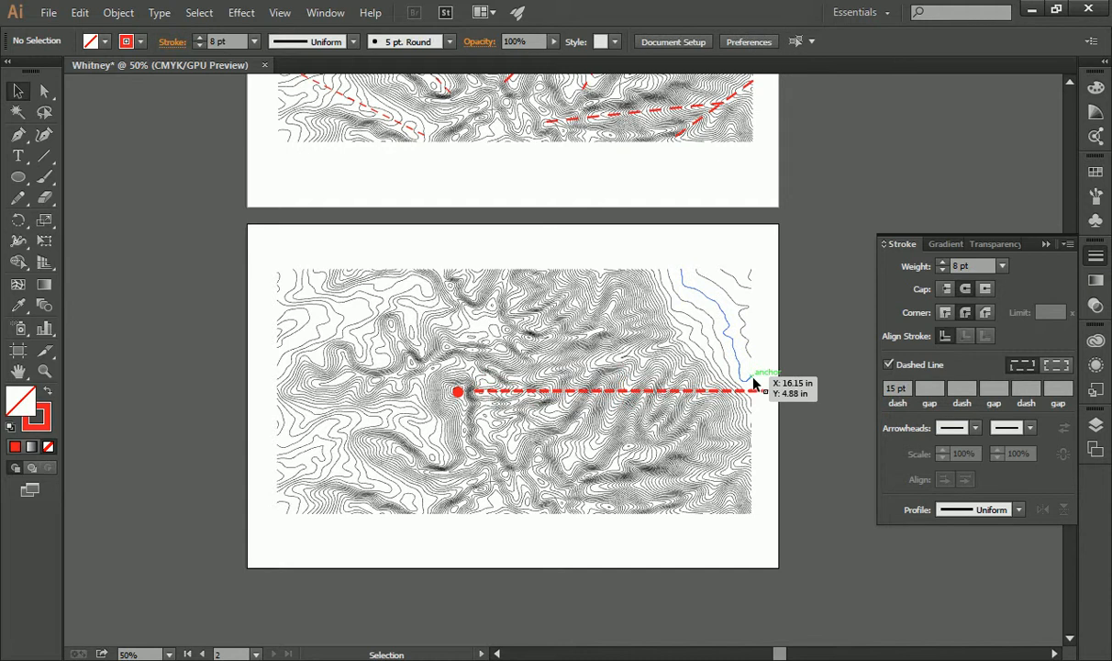